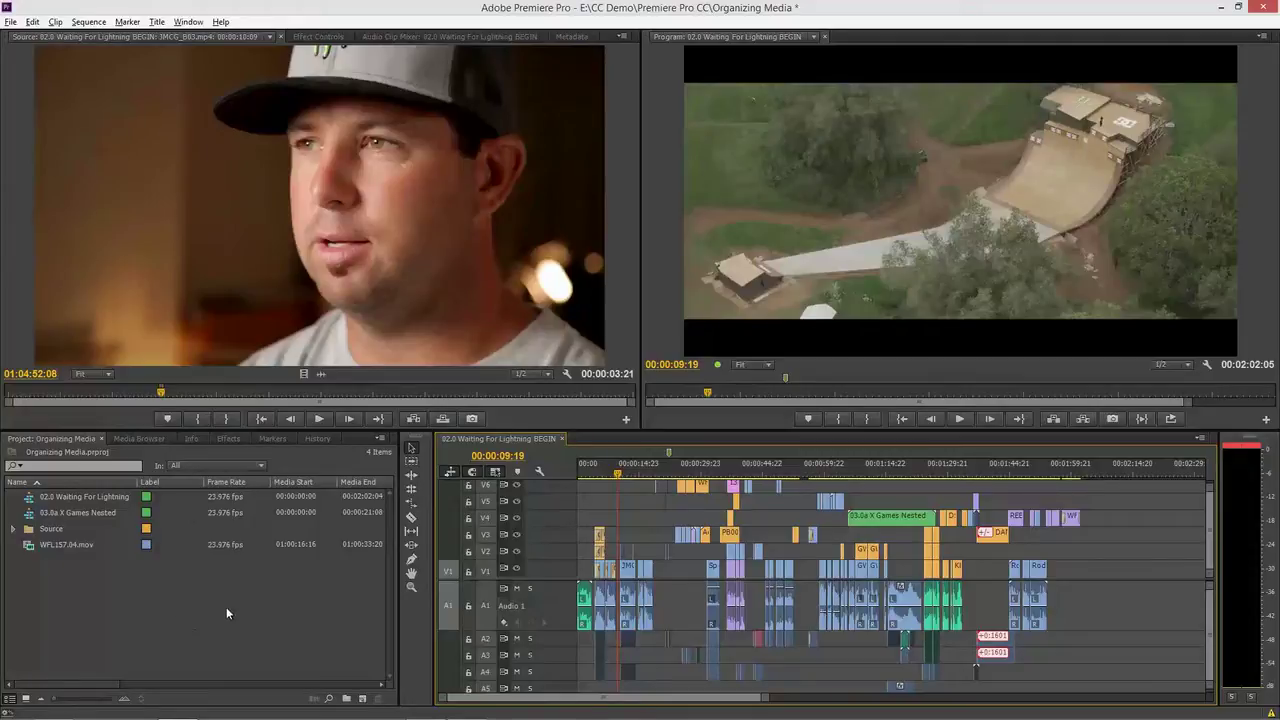
Step: Maximize the Project panel and expand the Source and Waiting for Lightning bins
{"action": "key", "text": "grave"}
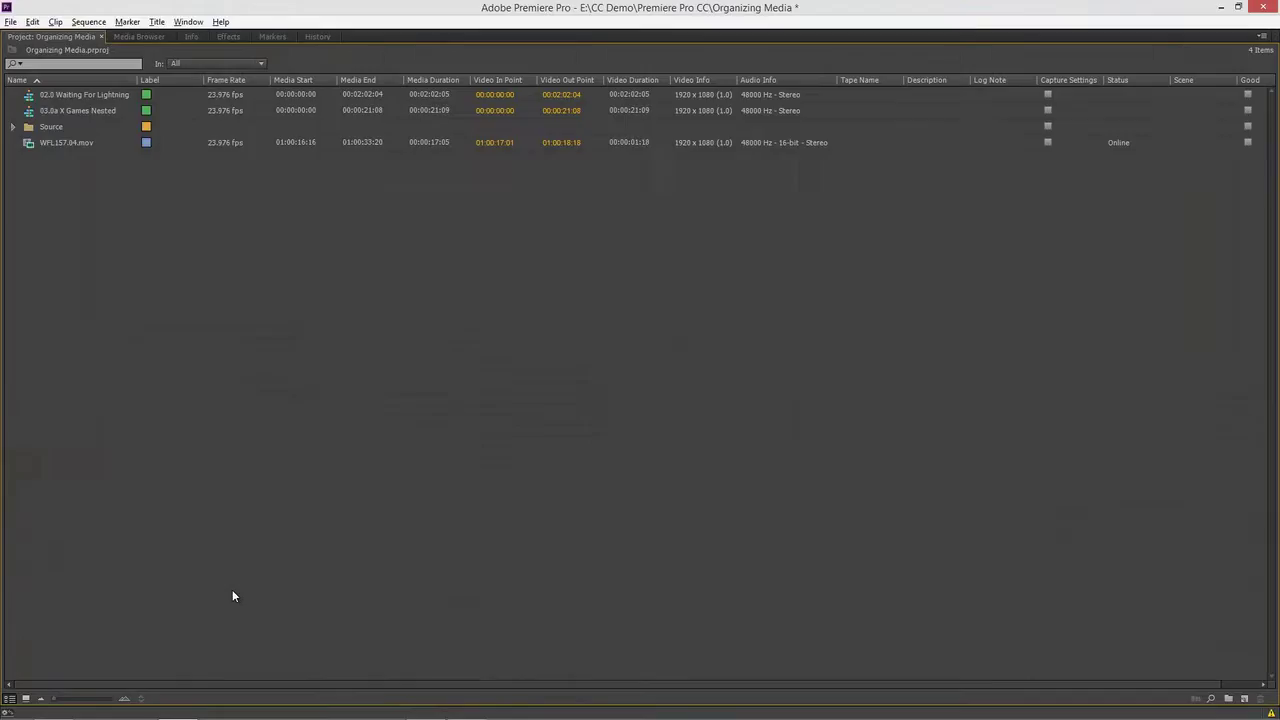
{"action": "left_click", "coordinate": [14, 128]}
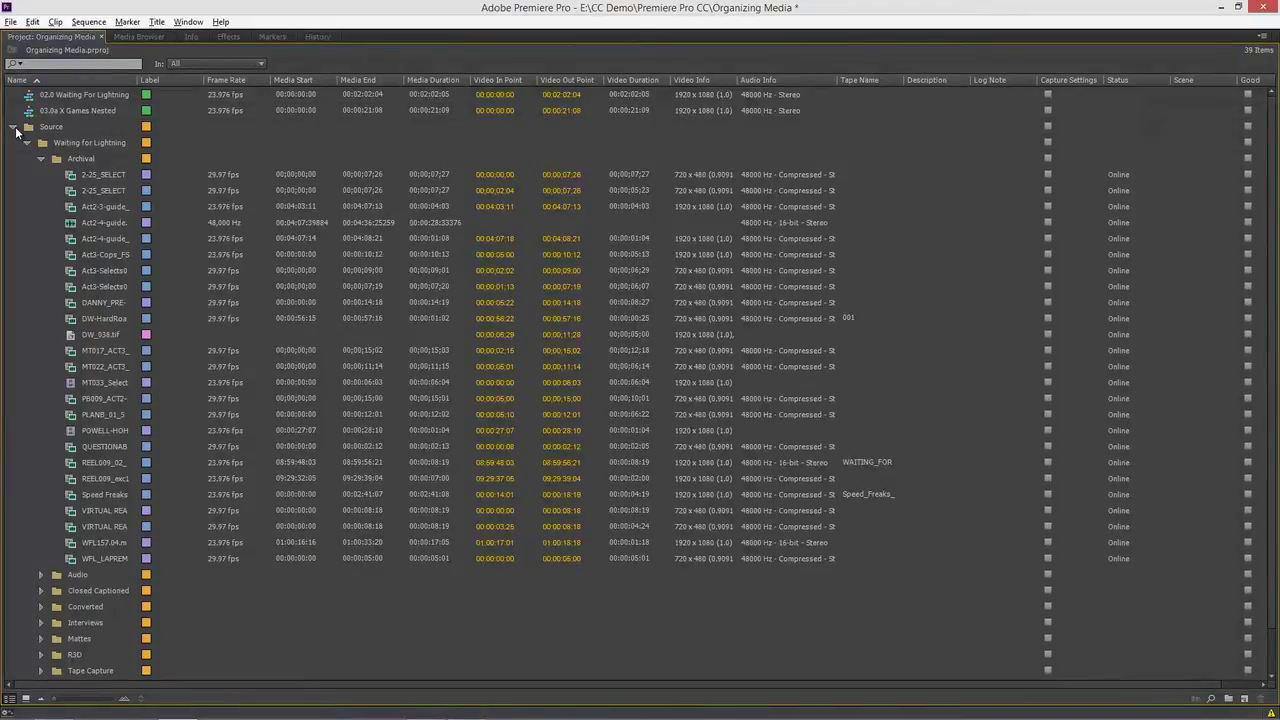
{"action": "left_click", "coordinate": [14, 127]}
{"action": "left_click", "coordinate": [13, 126]}
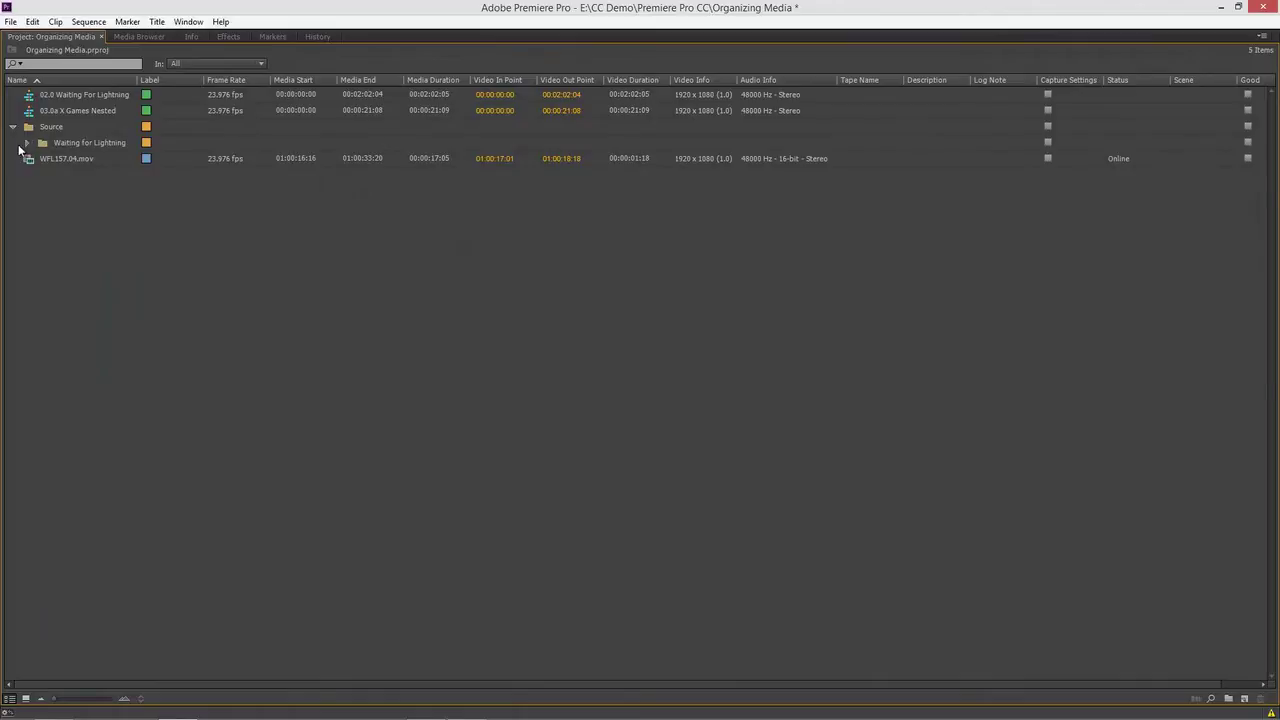
{"action": "left_click", "coordinate": [27, 144]}
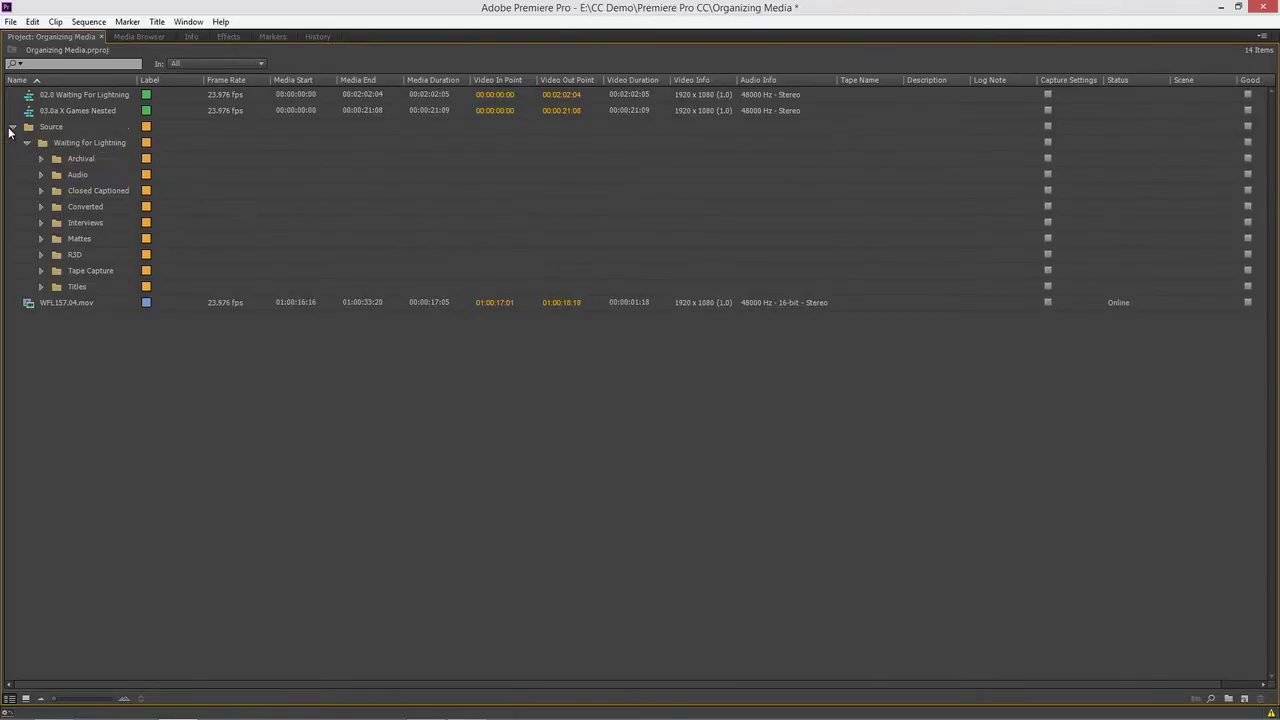
Step: Re-expand Source and Waiting for Lightning, open Archival to list its clips, then switch to Icon View
{"action": "left_click", "coordinate": [12, 129]}
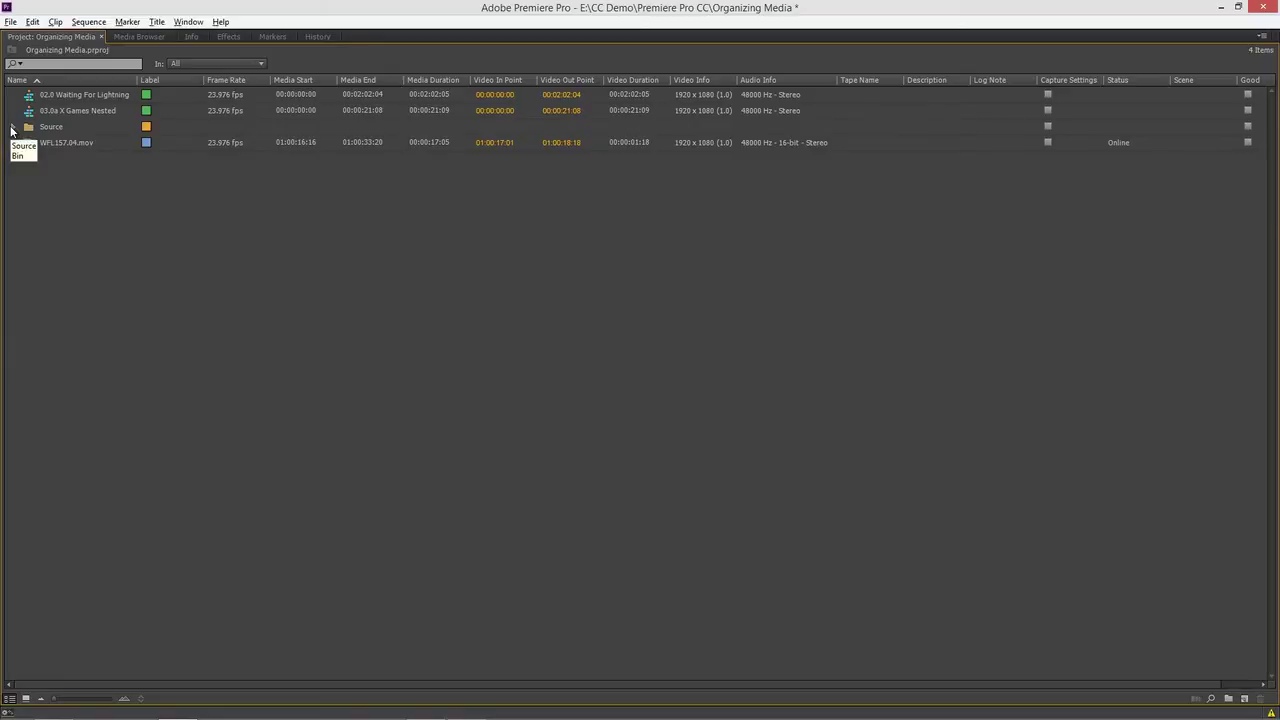
{"action": "left_click", "coordinate": [12, 129]}
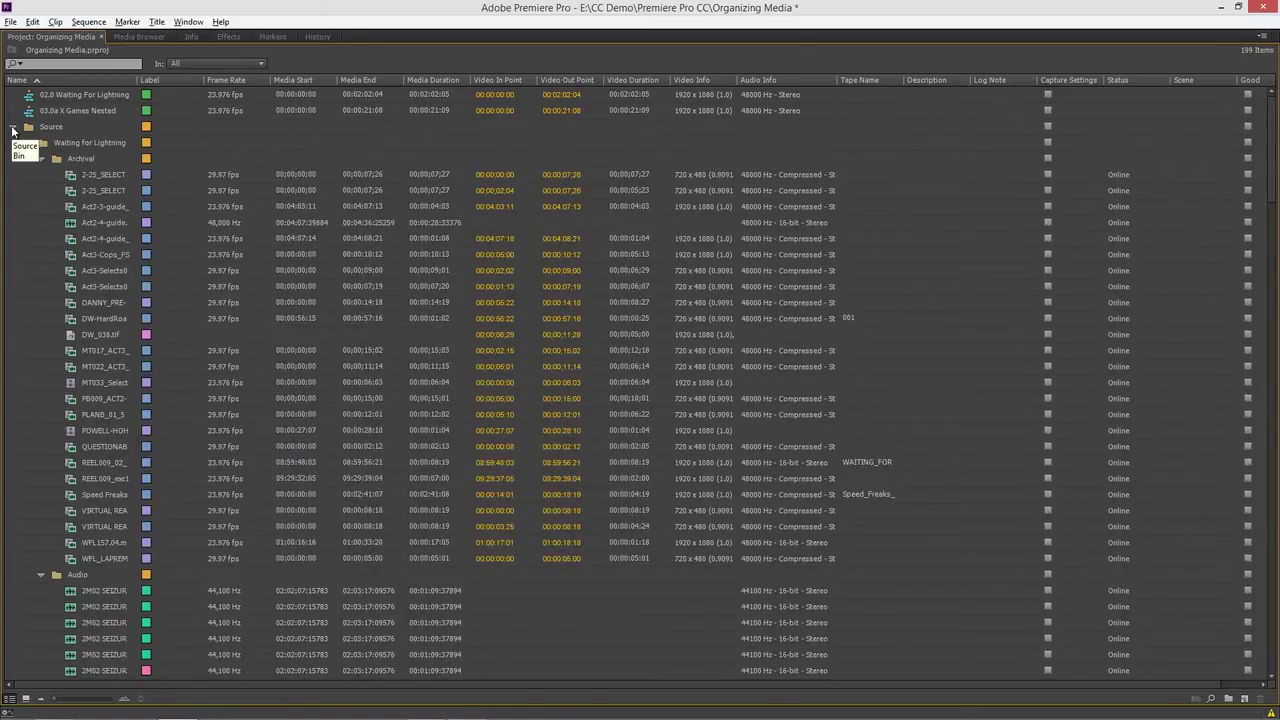
{"action": "left_click", "coordinate": [12, 129]}
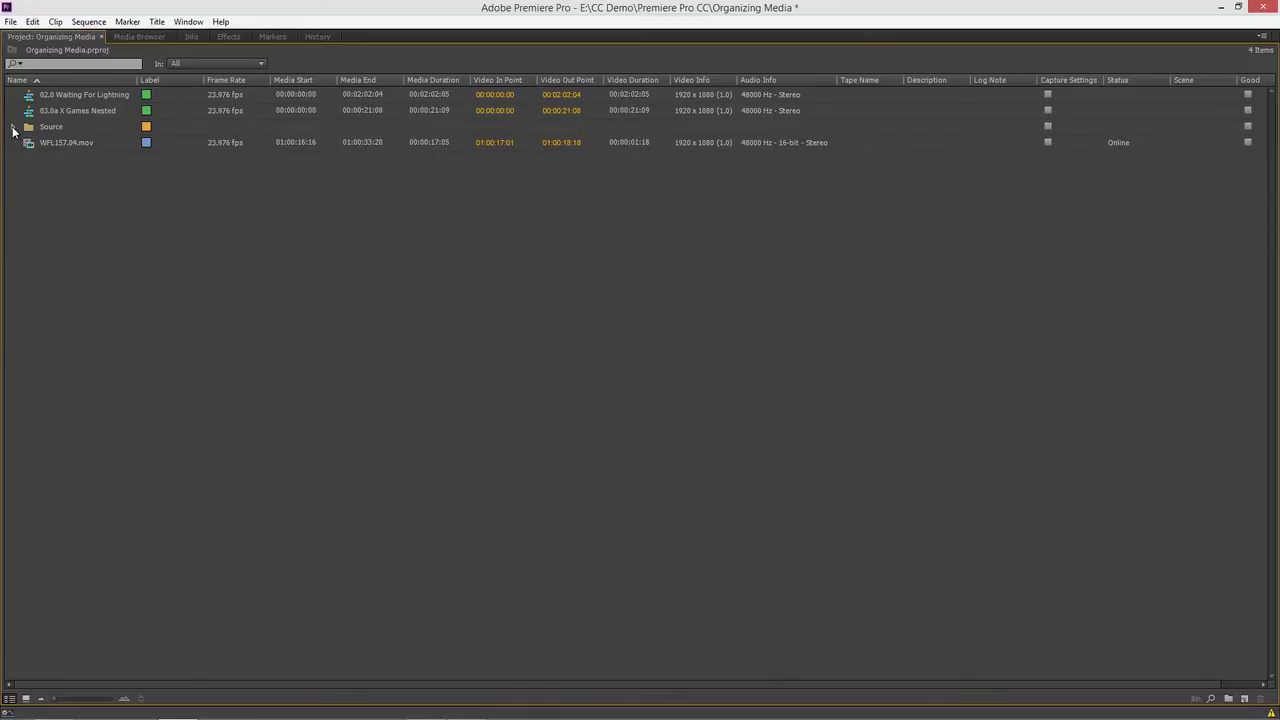
{"action": "left_click", "coordinate": [13, 128]}
{"action": "left_click", "coordinate": [27, 141]}
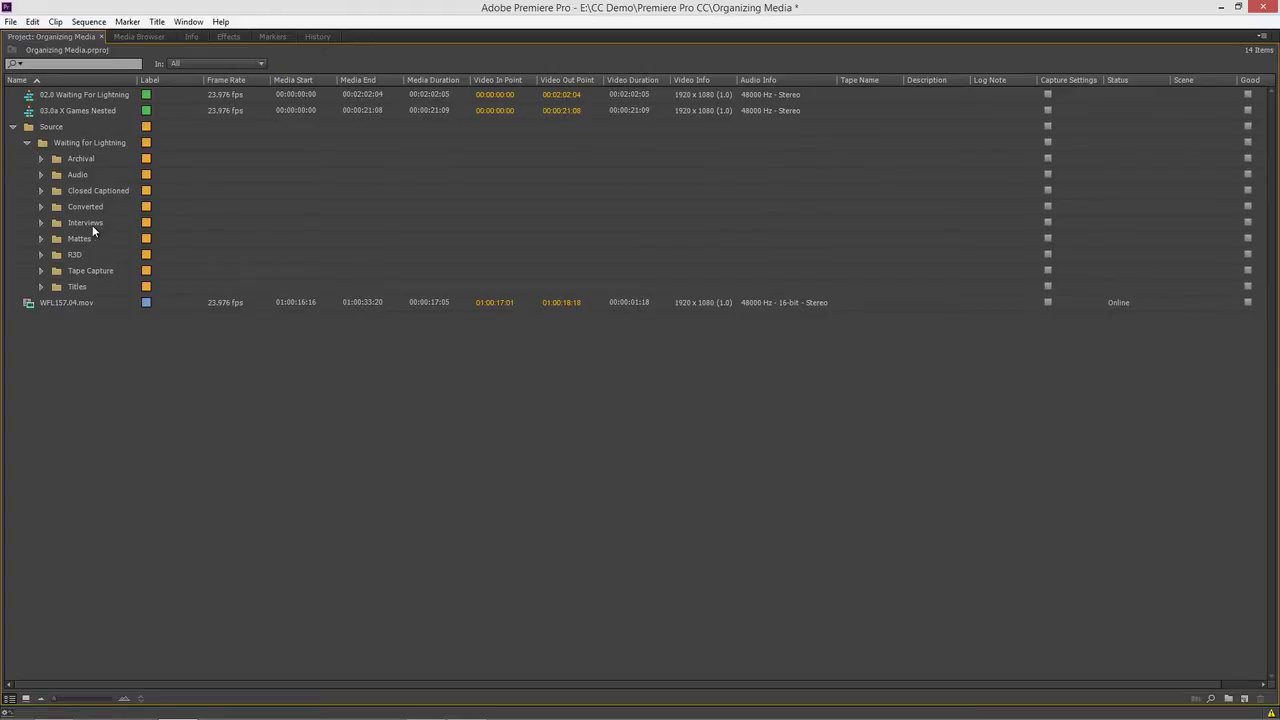
{"action": "left_click", "coordinate": [41, 159]}
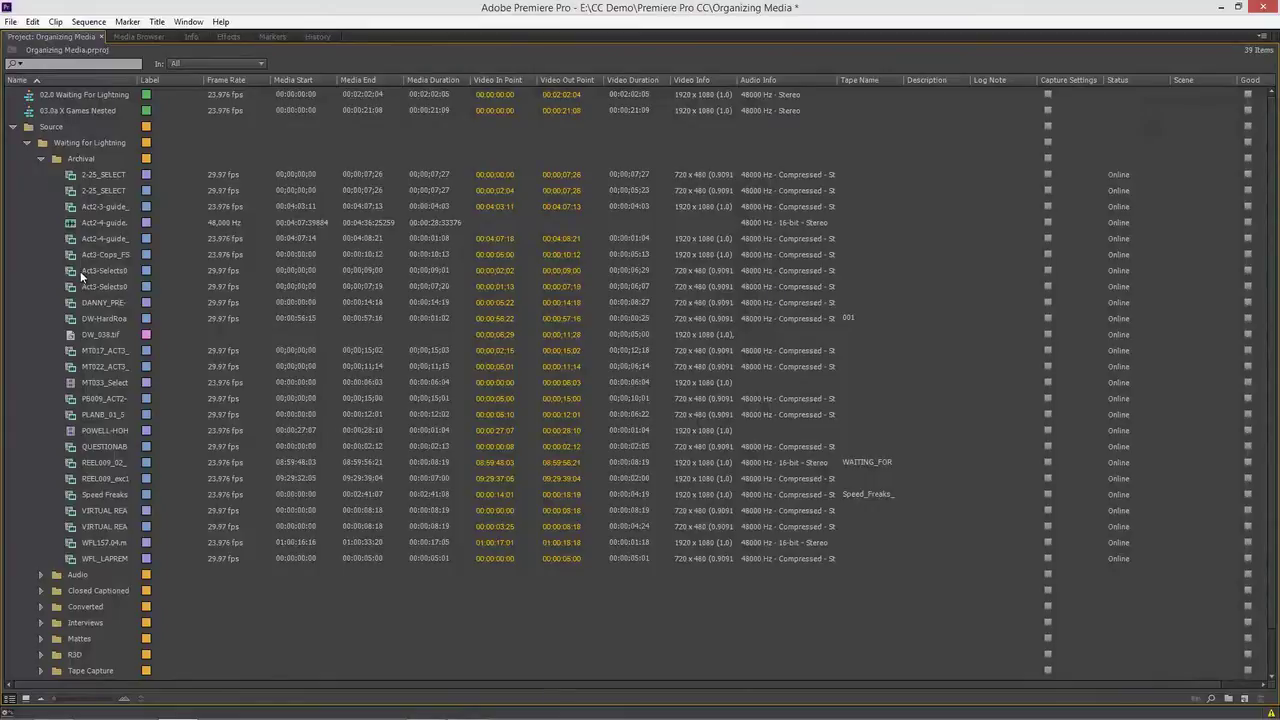
{"action": "left_click", "coordinate": [26, 699]}
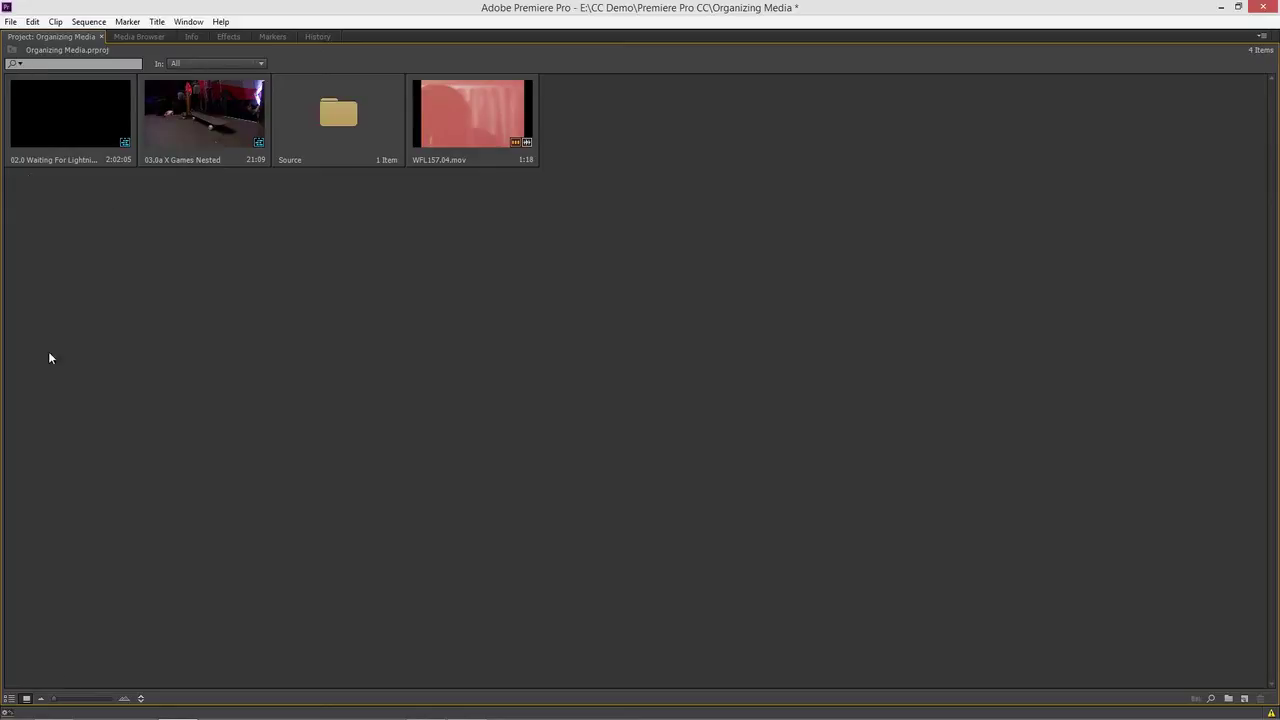
Step: Toggle the Project panel to List View and back to Icon View, then open Source in a floating window
{"action": "mouse_move", "coordinate": [35, 719]}
{"action": "left_click", "coordinate": [10, 699]}
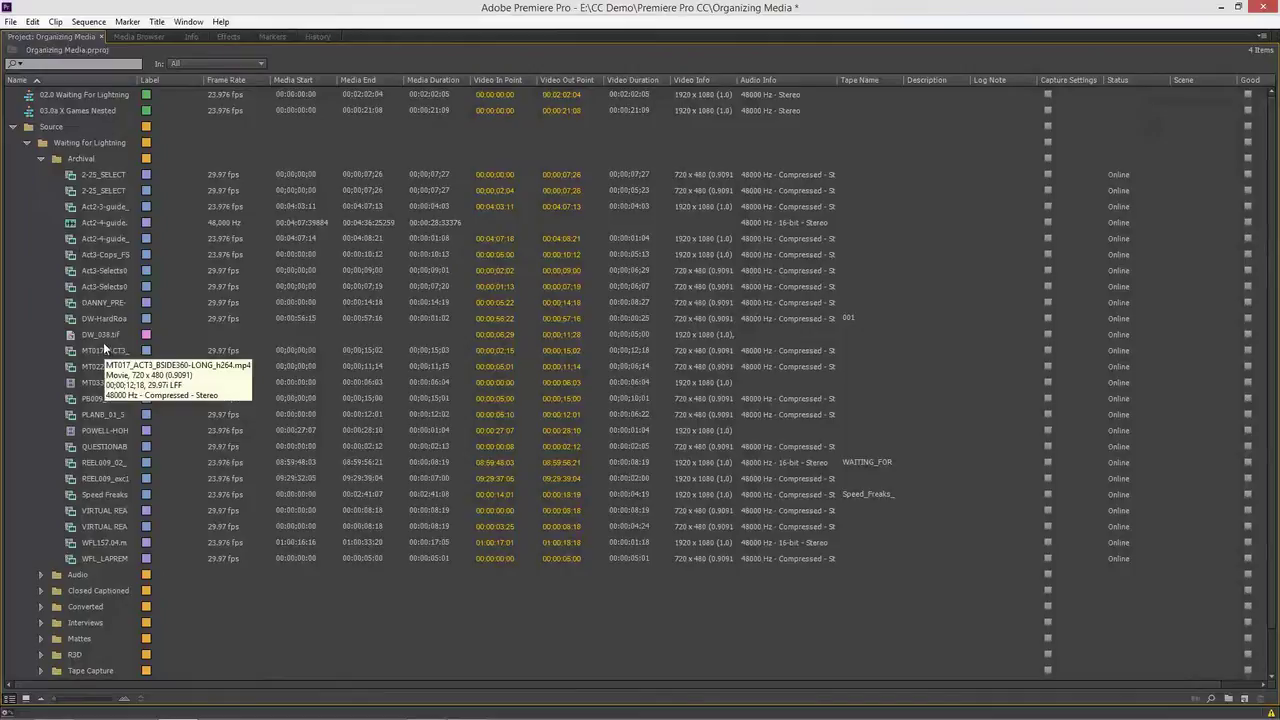
{"action": "left_click", "coordinate": [26, 699]}
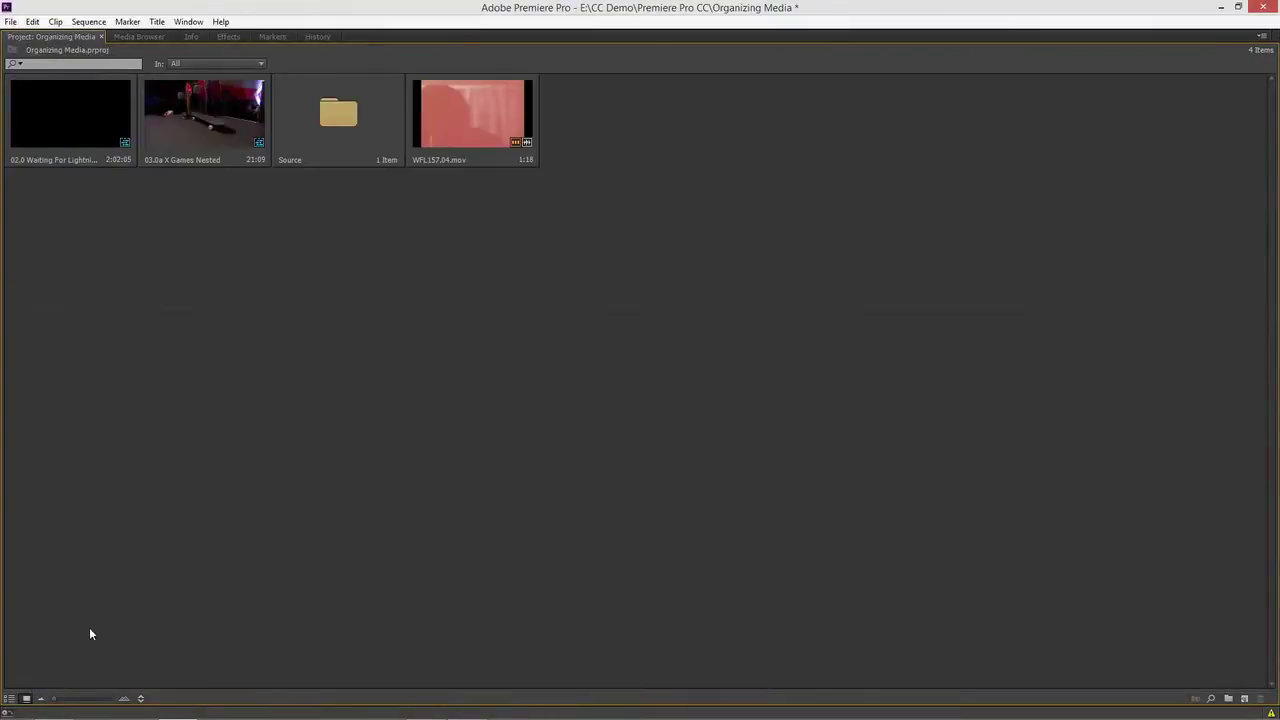
{"action": "double_click", "coordinate": [342, 120]}
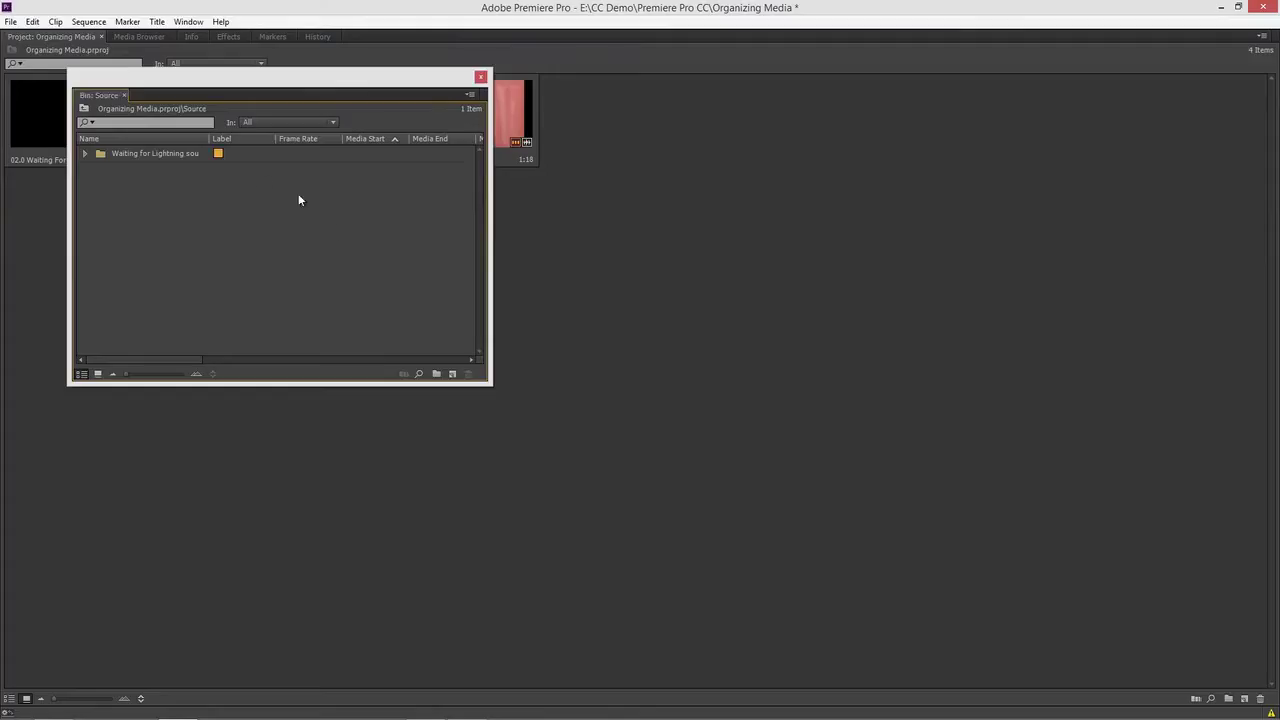
Step: Review the Bins double-click option in General preferences, then cancel without changes
{"action": "left_click", "coordinate": [32, 21]}
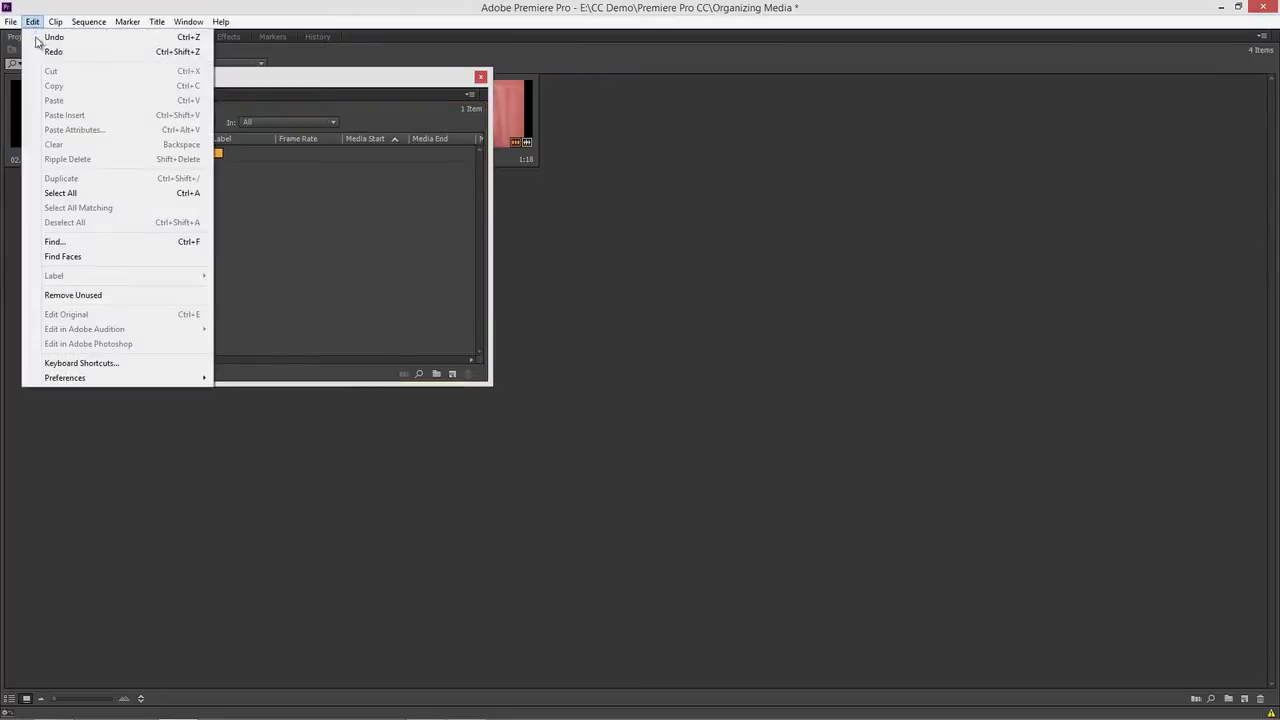
{"action": "mouse_move", "coordinate": [127, 378]}
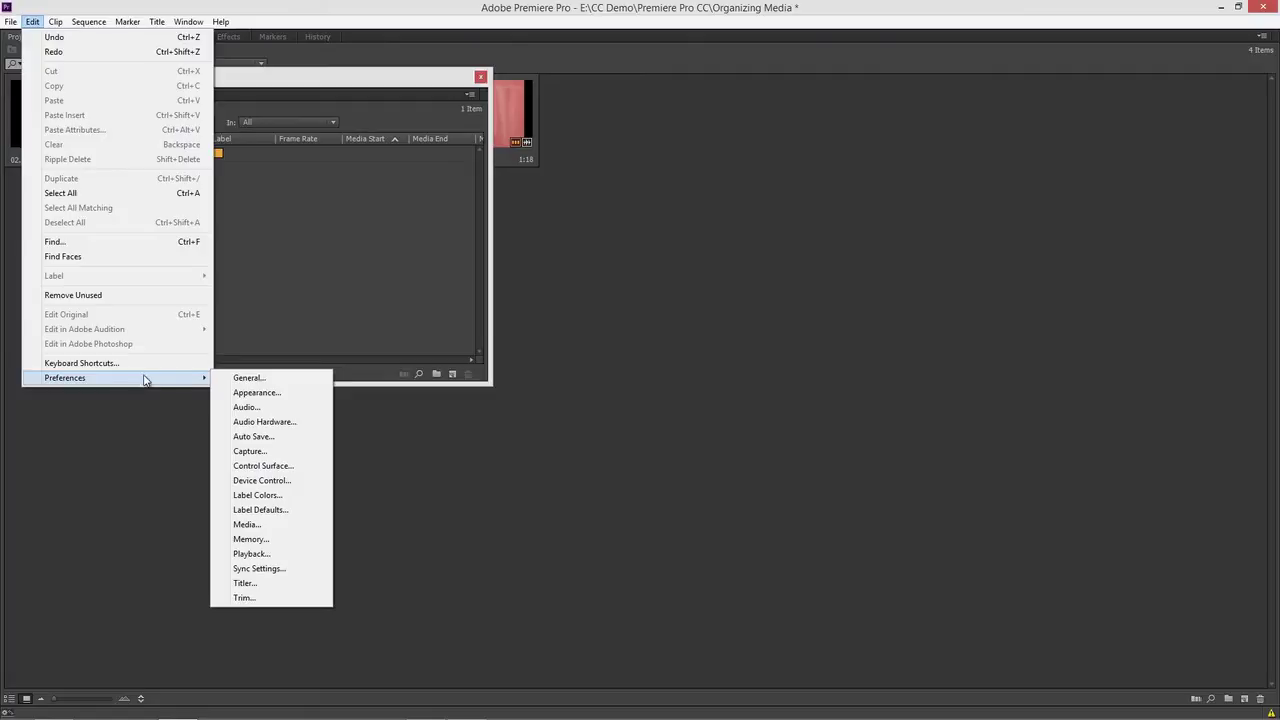
{"action": "left_click", "coordinate": [279, 378]}
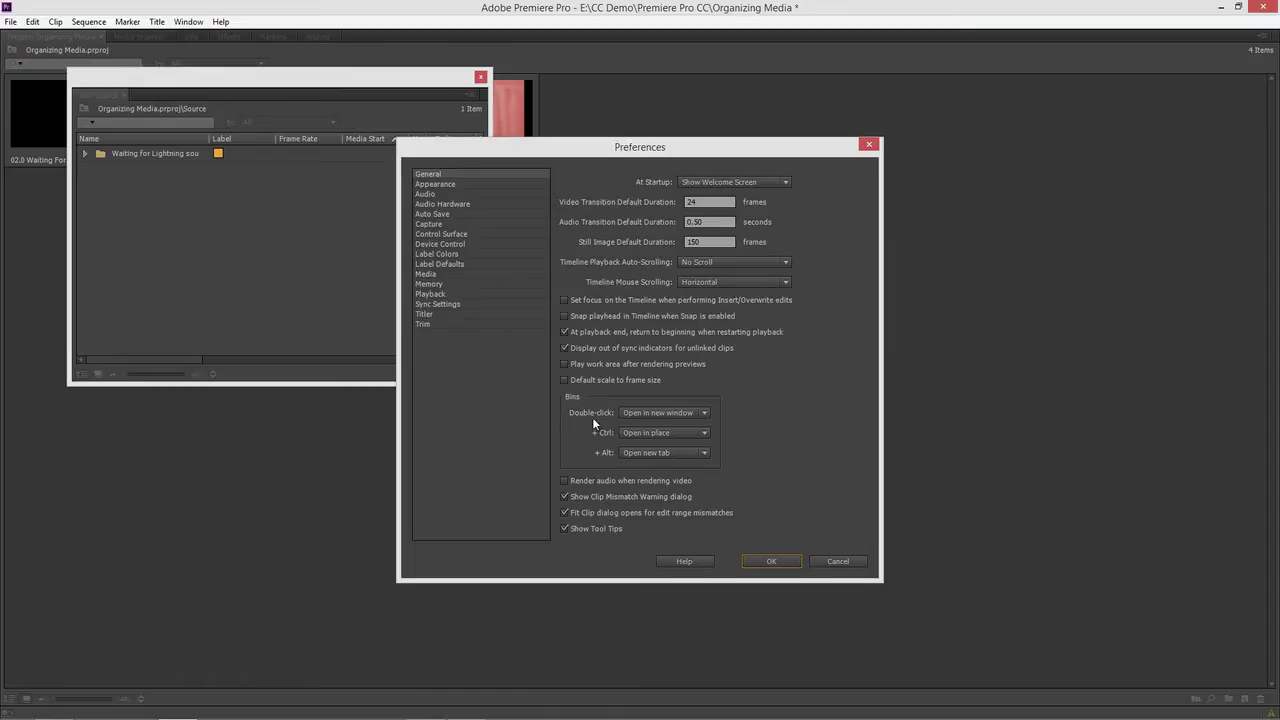
{"action": "left_click", "coordinate": [705, 414]}
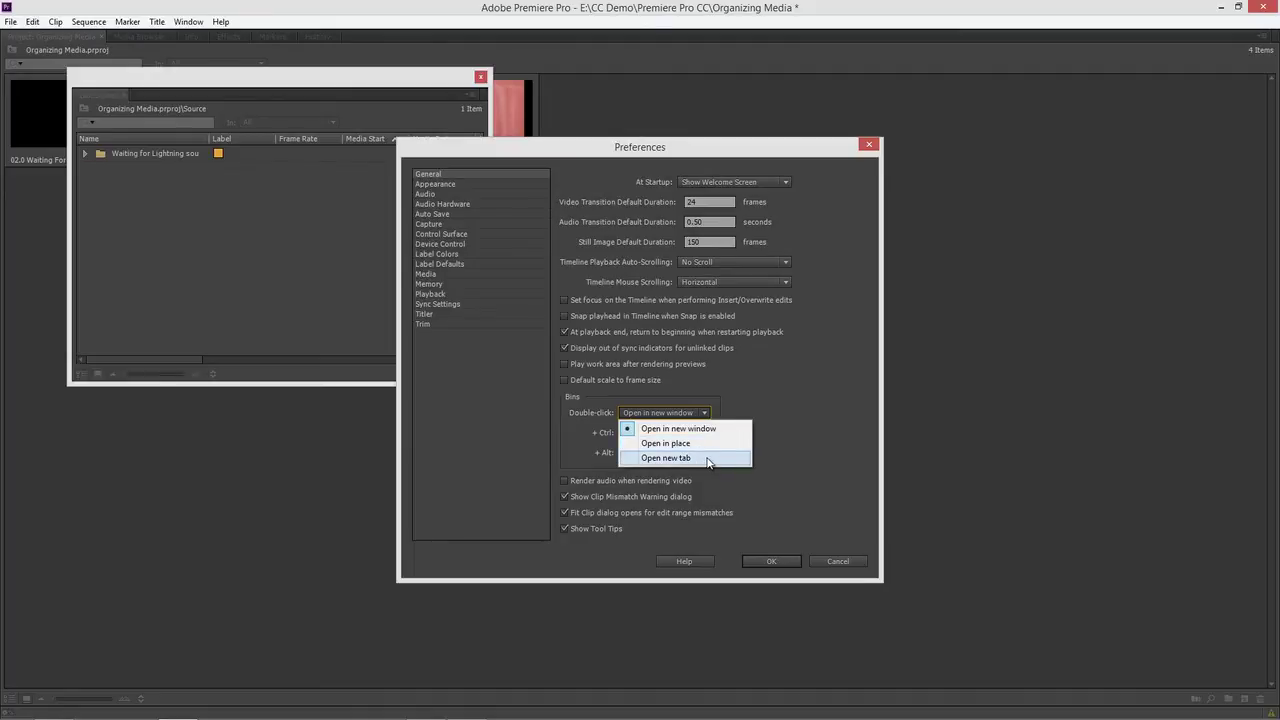
{"action": "left_click", "coordinate": [786, 441]}
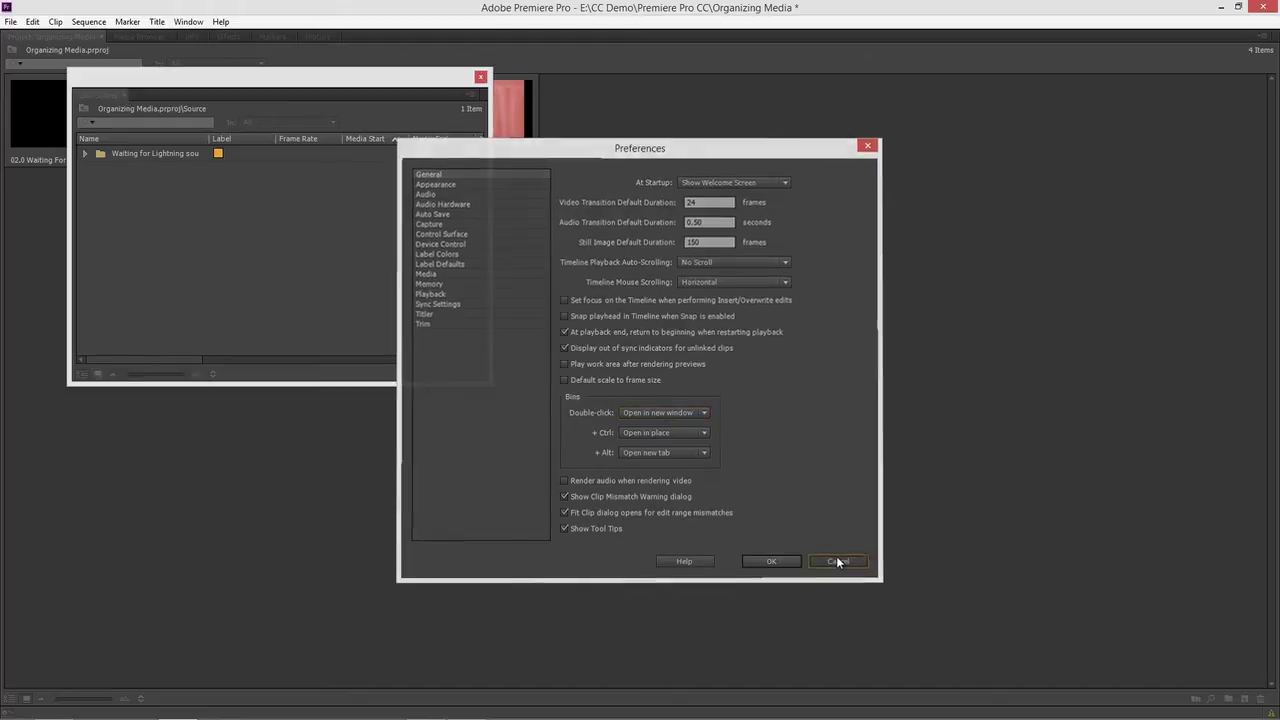
{"action": "left_click", "coordinate": [836, 558]}
Step: Close the floating Source bin and drill into Source > Waiting for Lightning source > R3D in place
{"action": "left_click", "coordinate": [480, 78]}
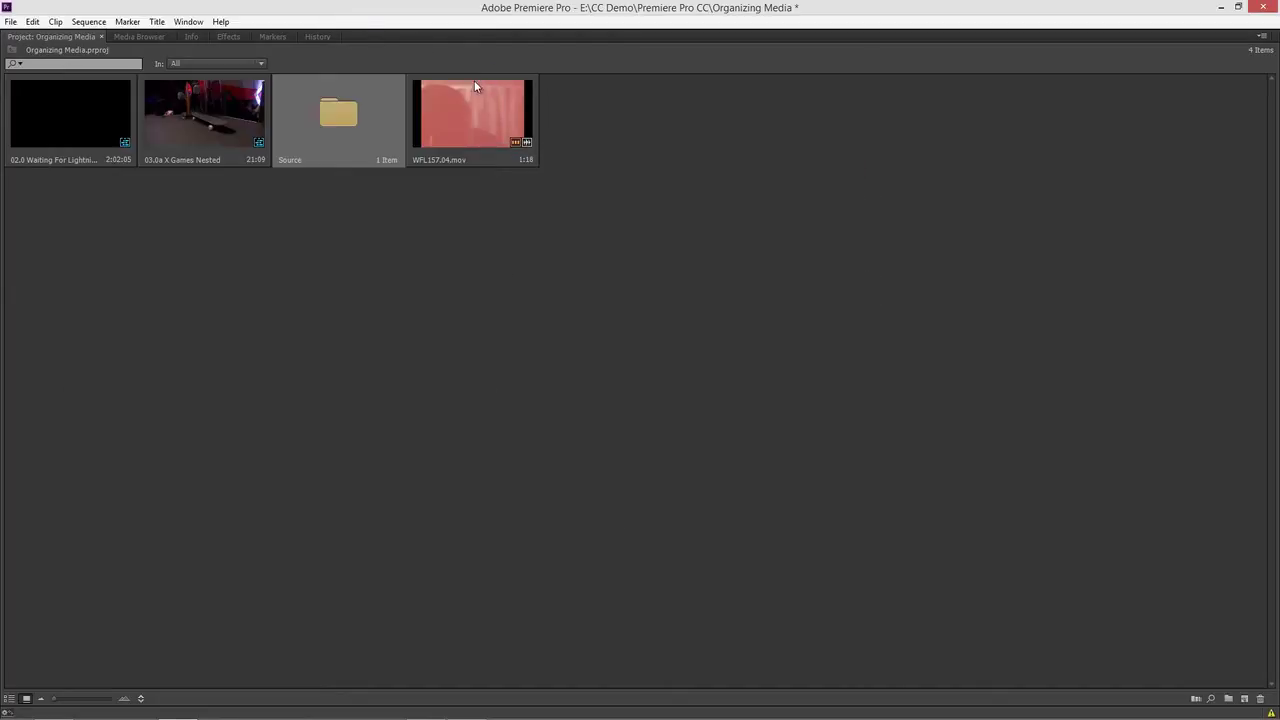
{"action": "left_click", "coordinate": [335, 121]}
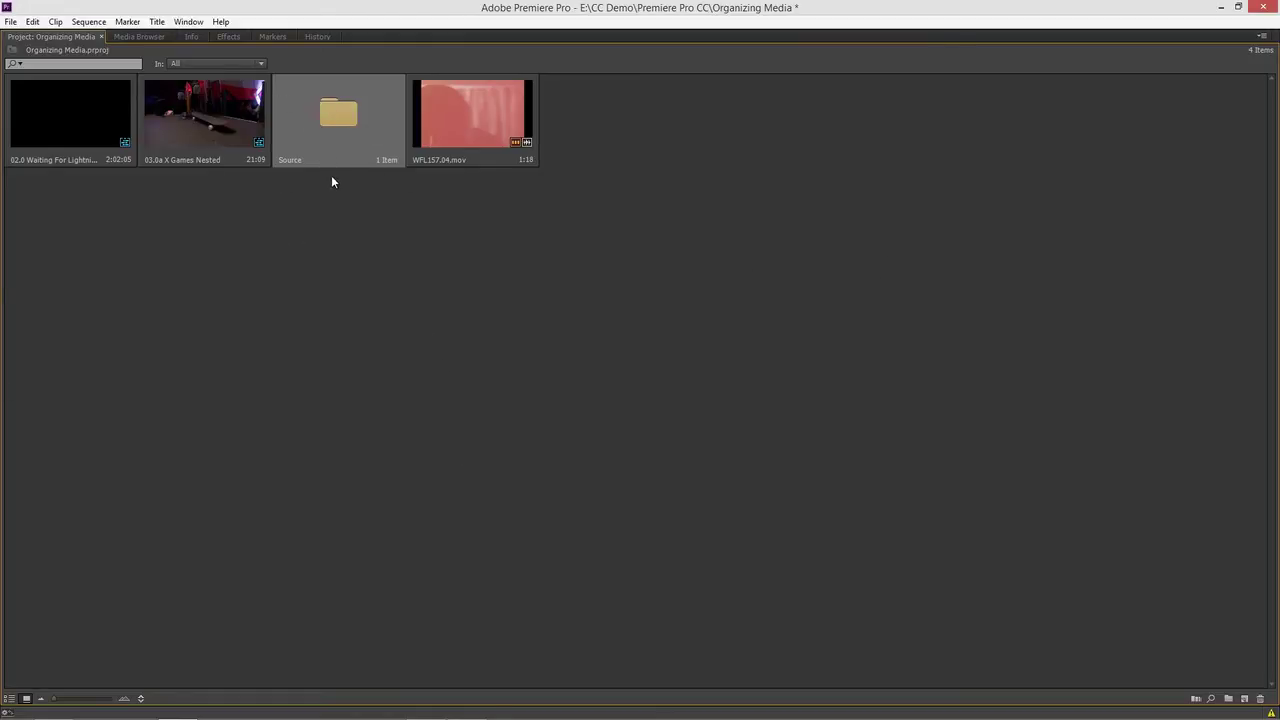
{"action": "double_click", "coordinate": [342, 116]}
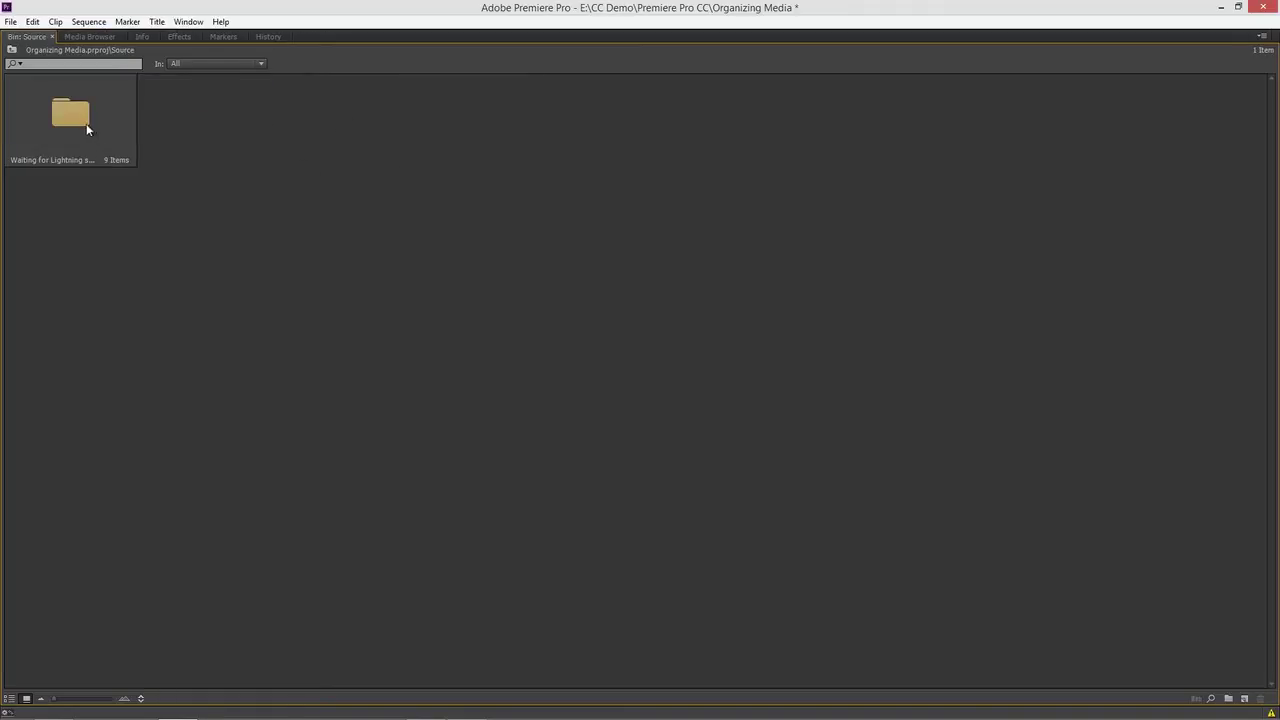
{"action": "double_click", "coordinate": [85, 123]}
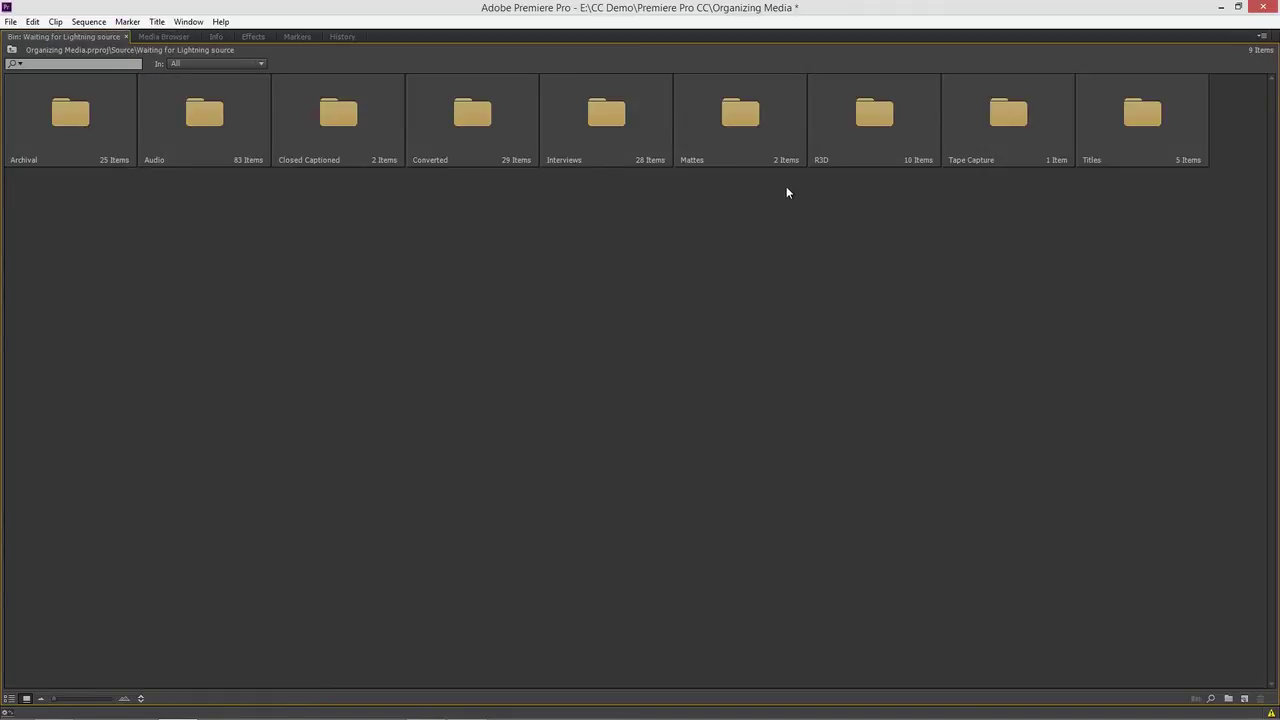
{"action": "double_click", "coordinate": [860, 120]}
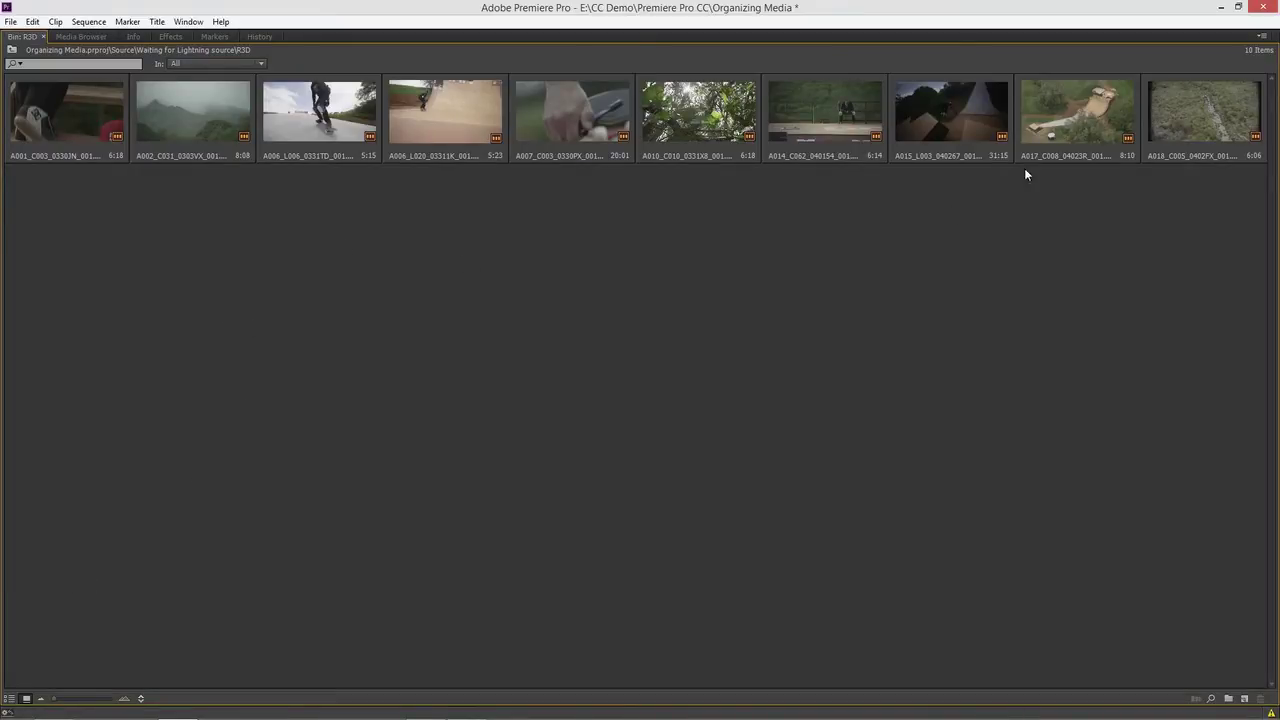
Step: Toggle R3D's ten clips to List View and back to Icon View, then go up one level
{"action": "left_click", "coordinate": [10, 698]}
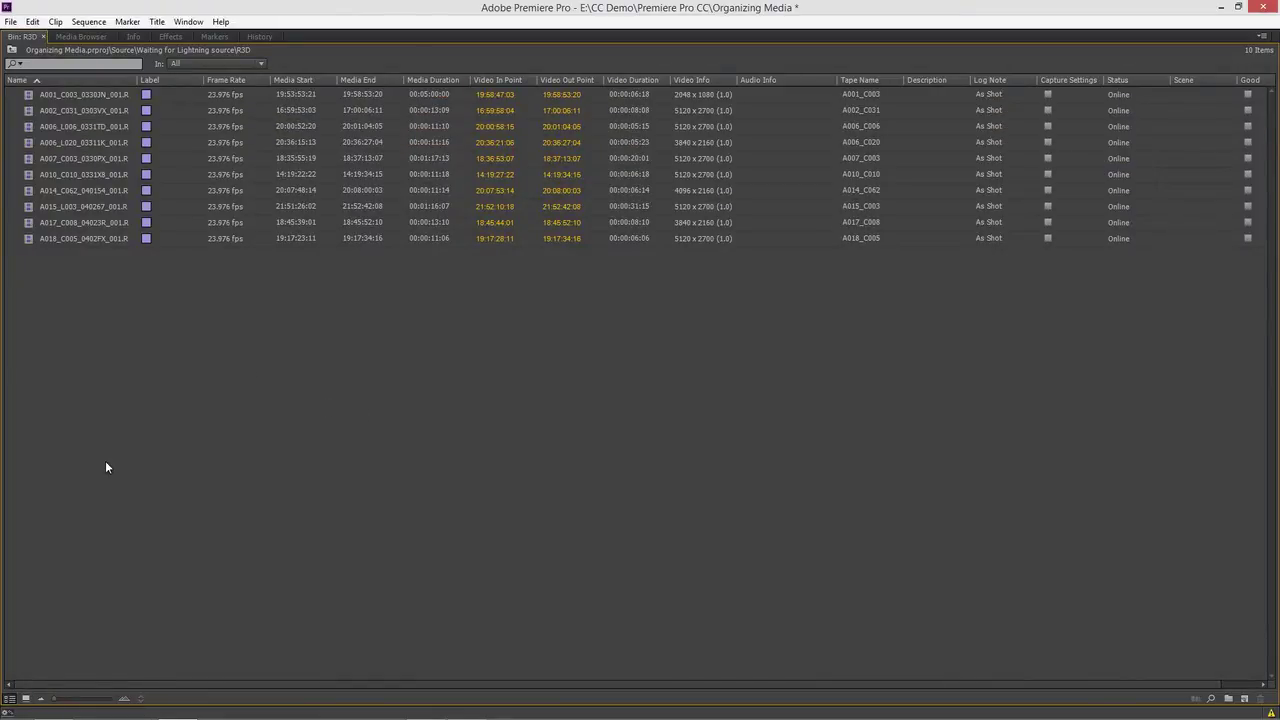
{"action": "left_click", "coordinate": [26, 698]}
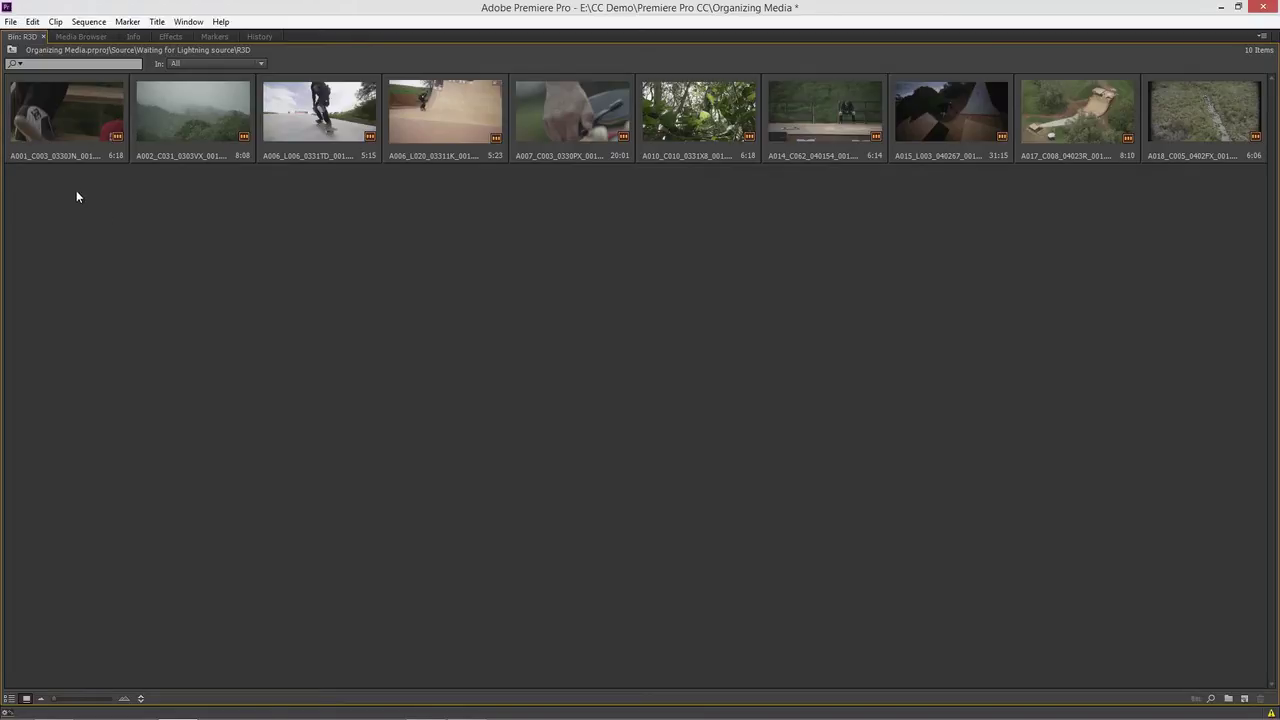
{"action": "left_click", "coordinate": [12, 52]}
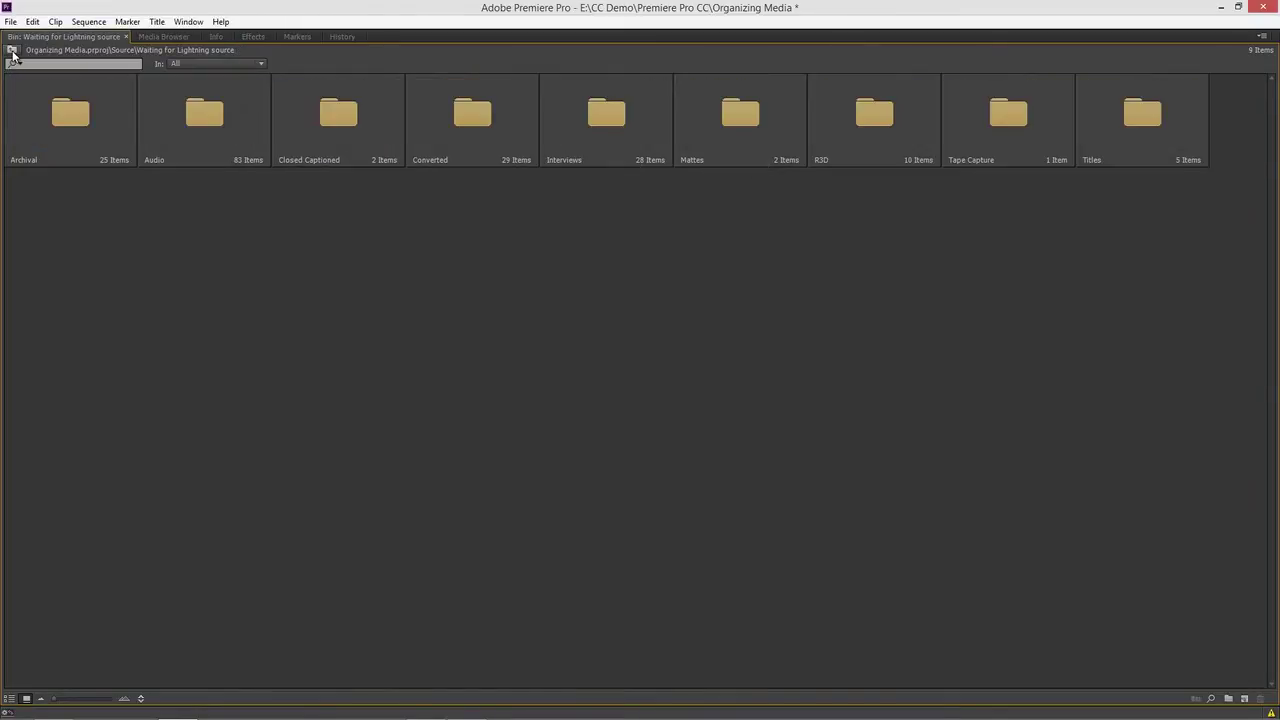
Step: Return to the project's top level, restore the layout, and enlarge the Project panel to full height and width
{"action": "left_click", "coordinate": [12, 52]}
{"action": "left_click", "coordinate": [12, 52]}
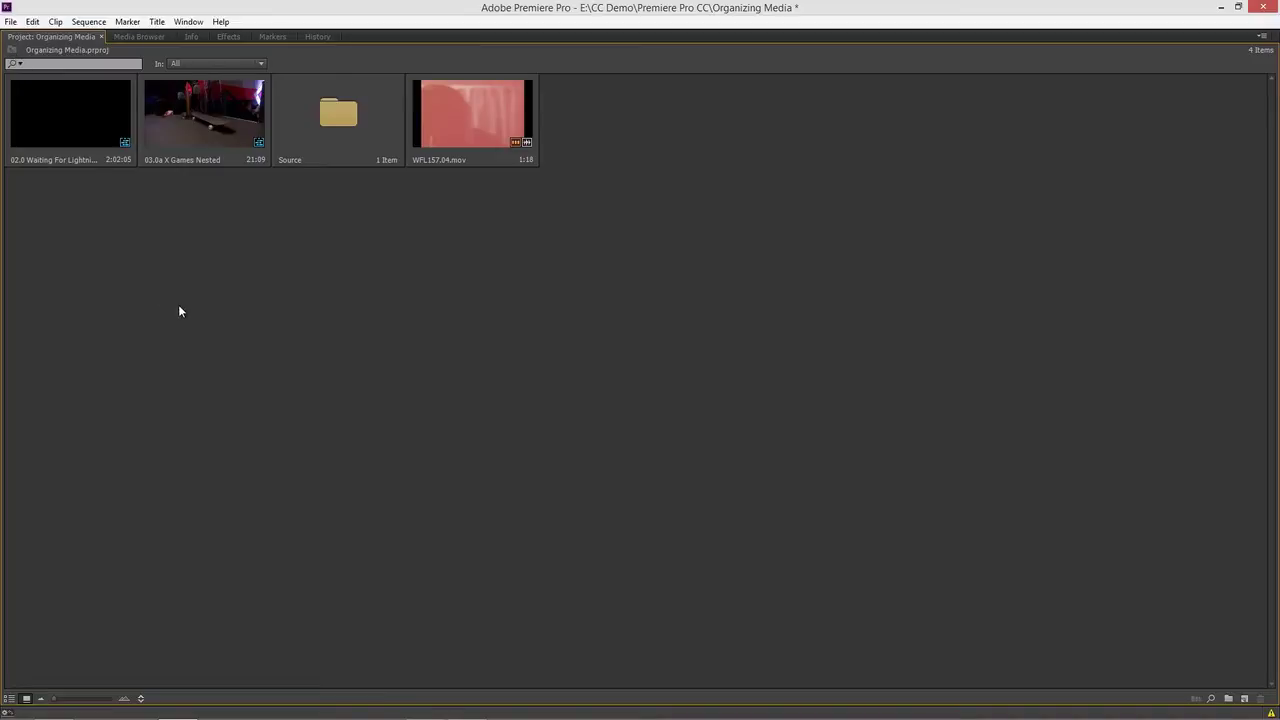
{"action": "key", "text": "grave"}
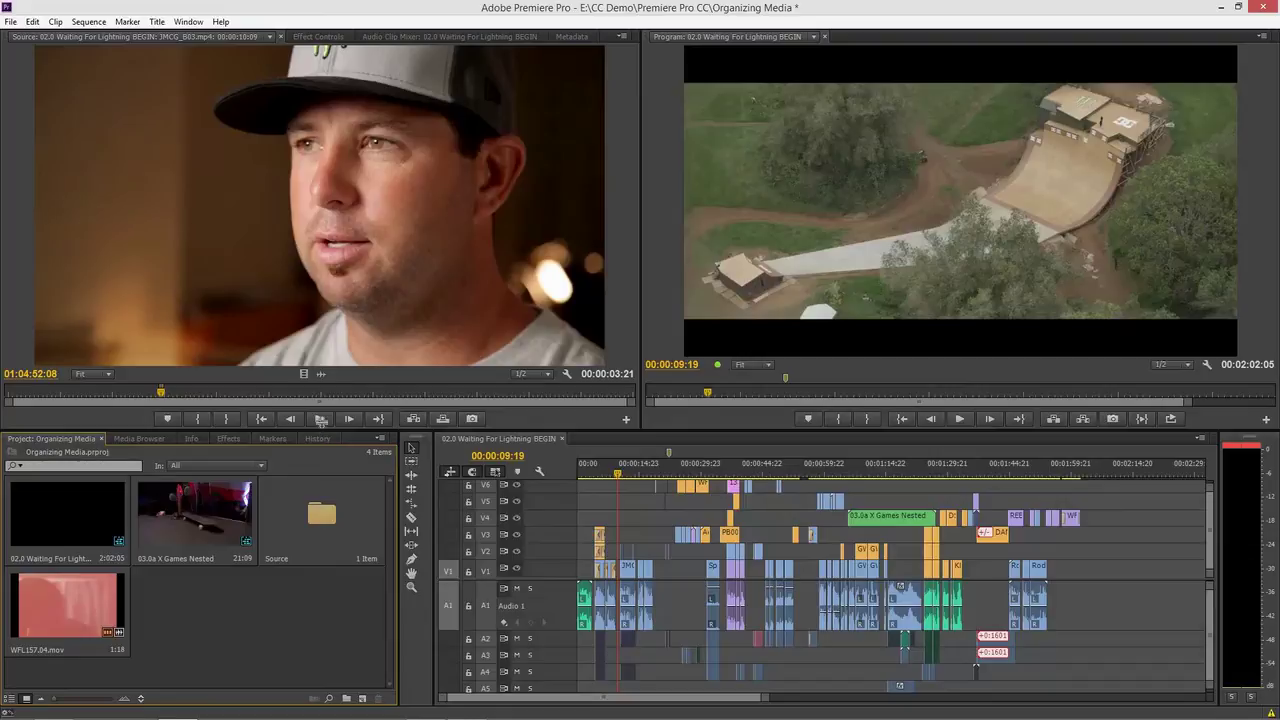
{"action": "left_click_drag", "start_coordinate": [317, 430], "coordinate": [333, 52]}
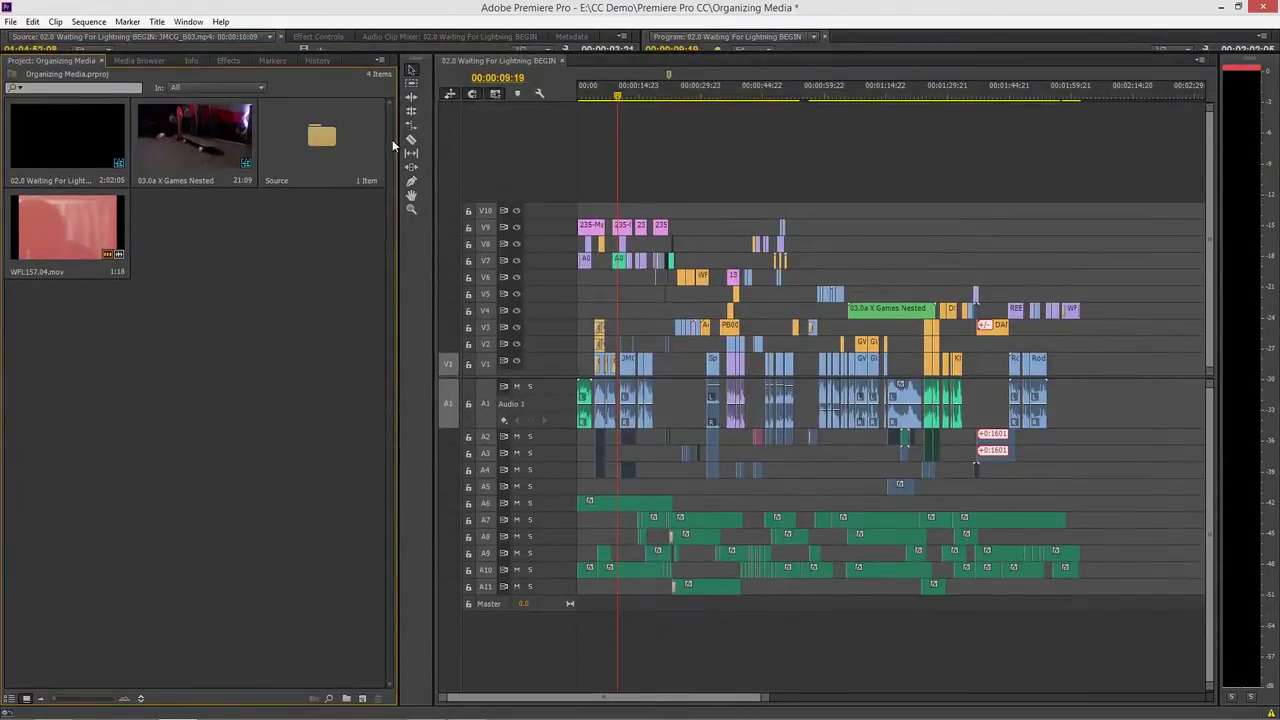
{"action": "left_click_drag", "start_coordinate": [400, 138], "coordinate": [1203, 186]}
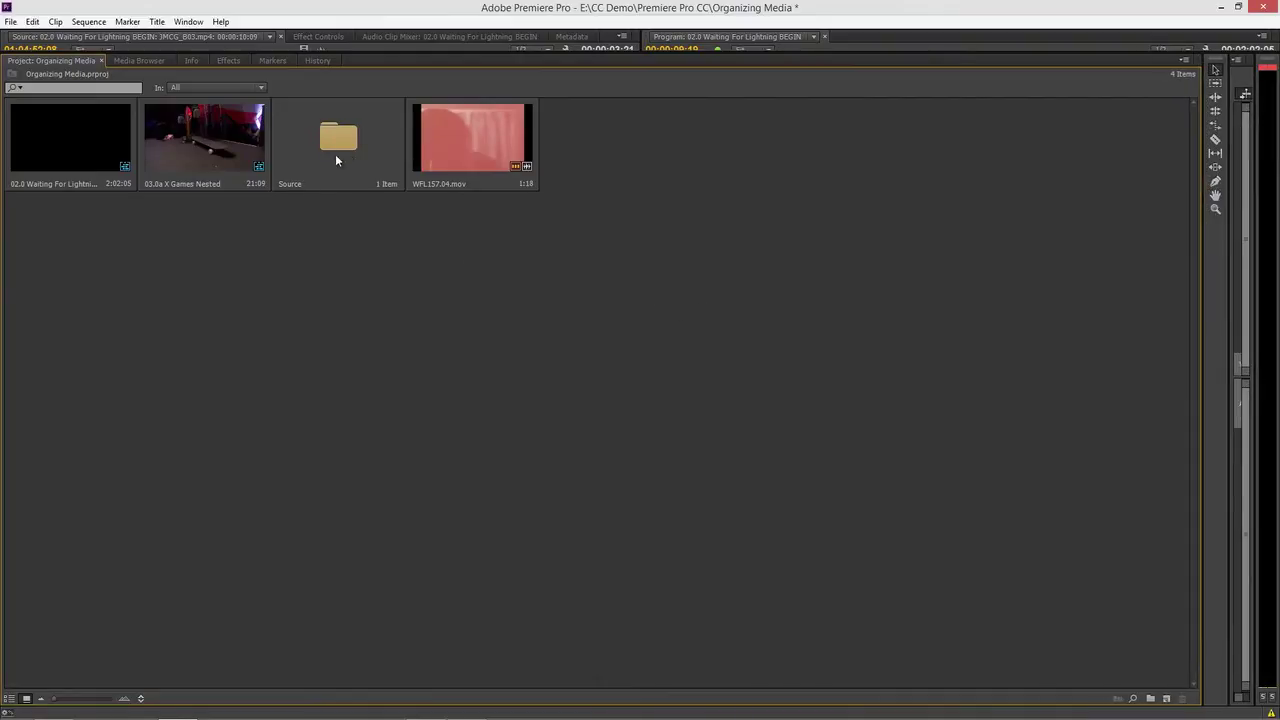
Step: Switch the Project panel to List View and expand Source and Waiting for Lightning
{"action": "left_click", "coordinate": [9, 698]}
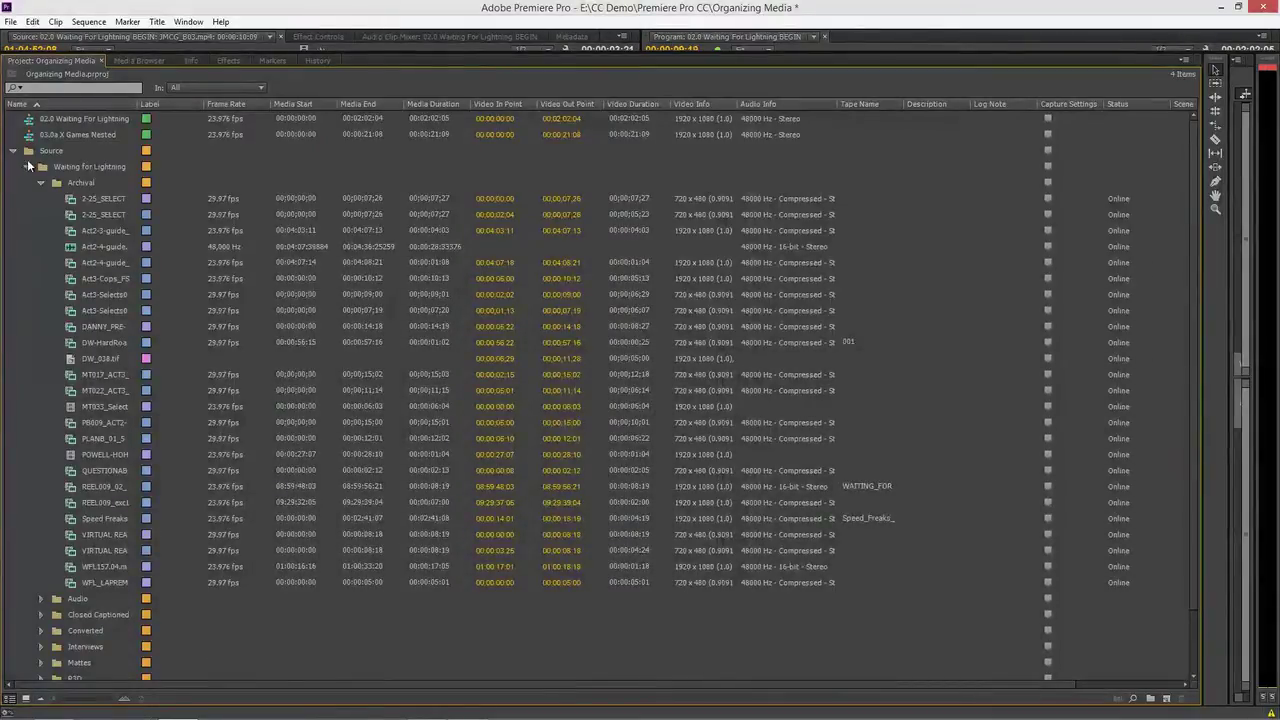
{"action": "left_click", "coordinate": [14, 151]}
{"action": "left_click", "coordinate": [13, 151]}
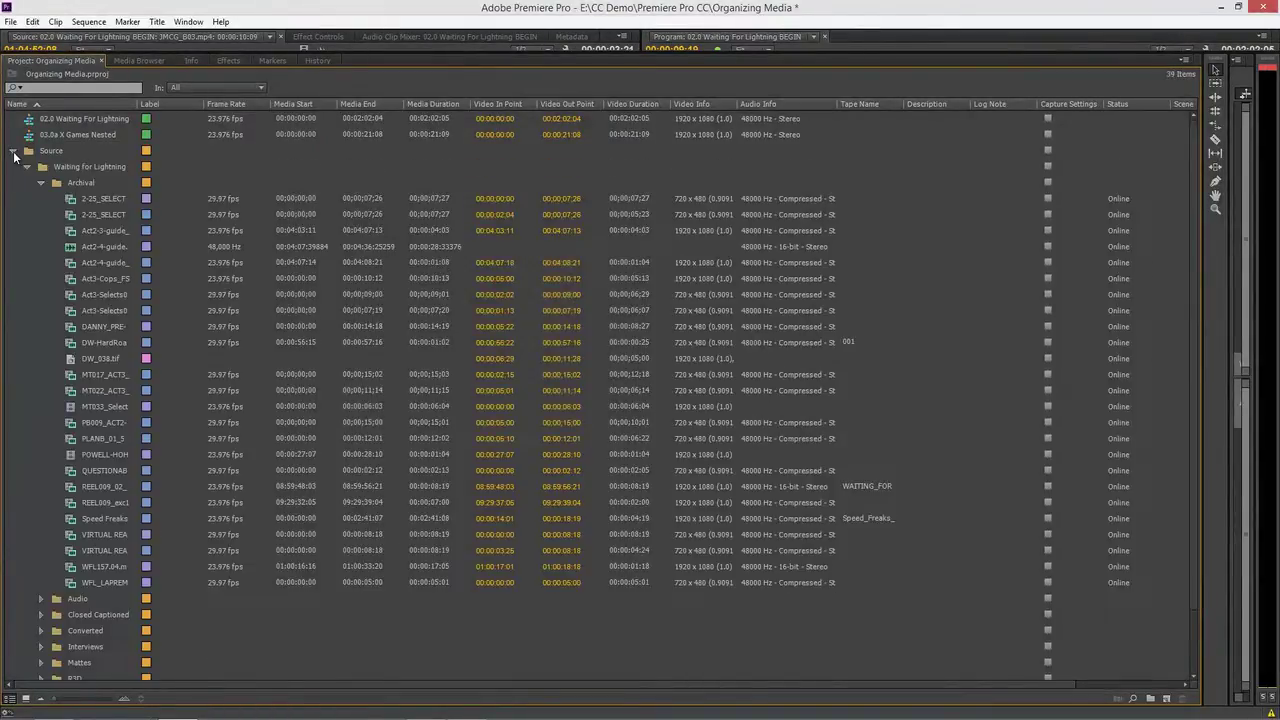
{"action": "left_click", "coordinate": [13, 151]}
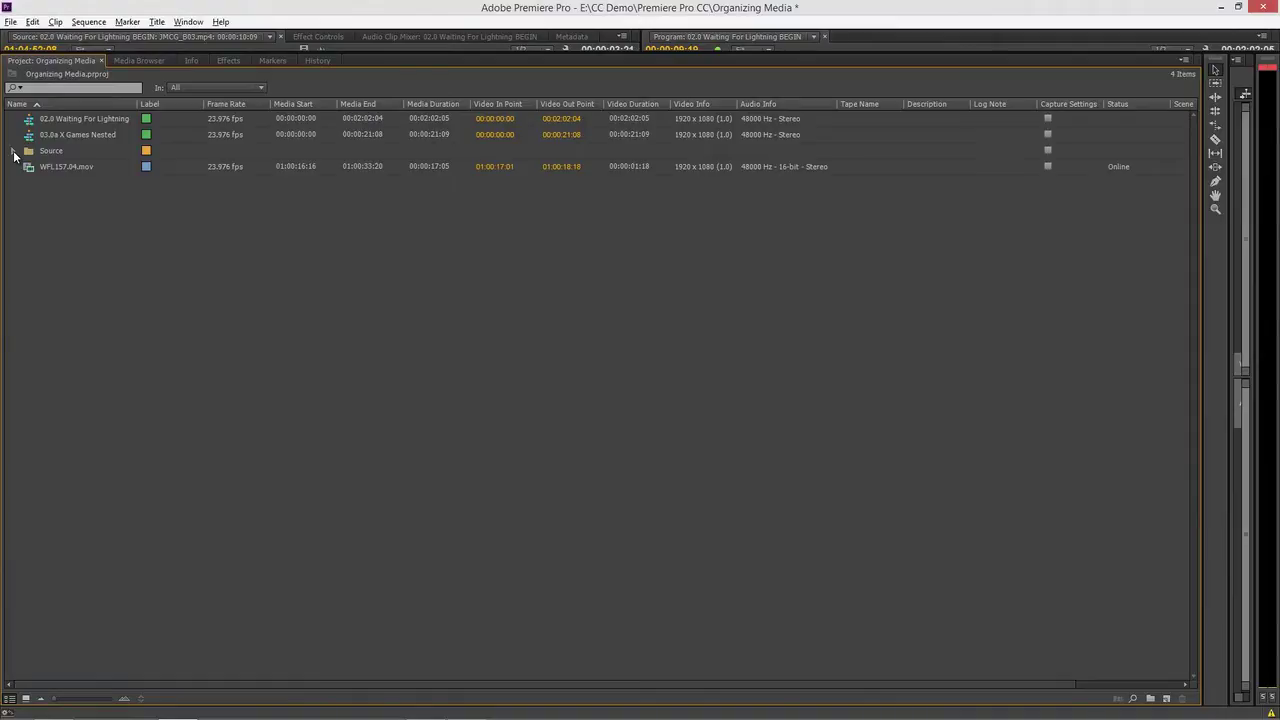
{"action": "left_click", "coordinate": [13, 151]}
{"action": "left_click", "coordinate": [13, 151]}
{"action": "left_click", "coordinate": [13, 151]}
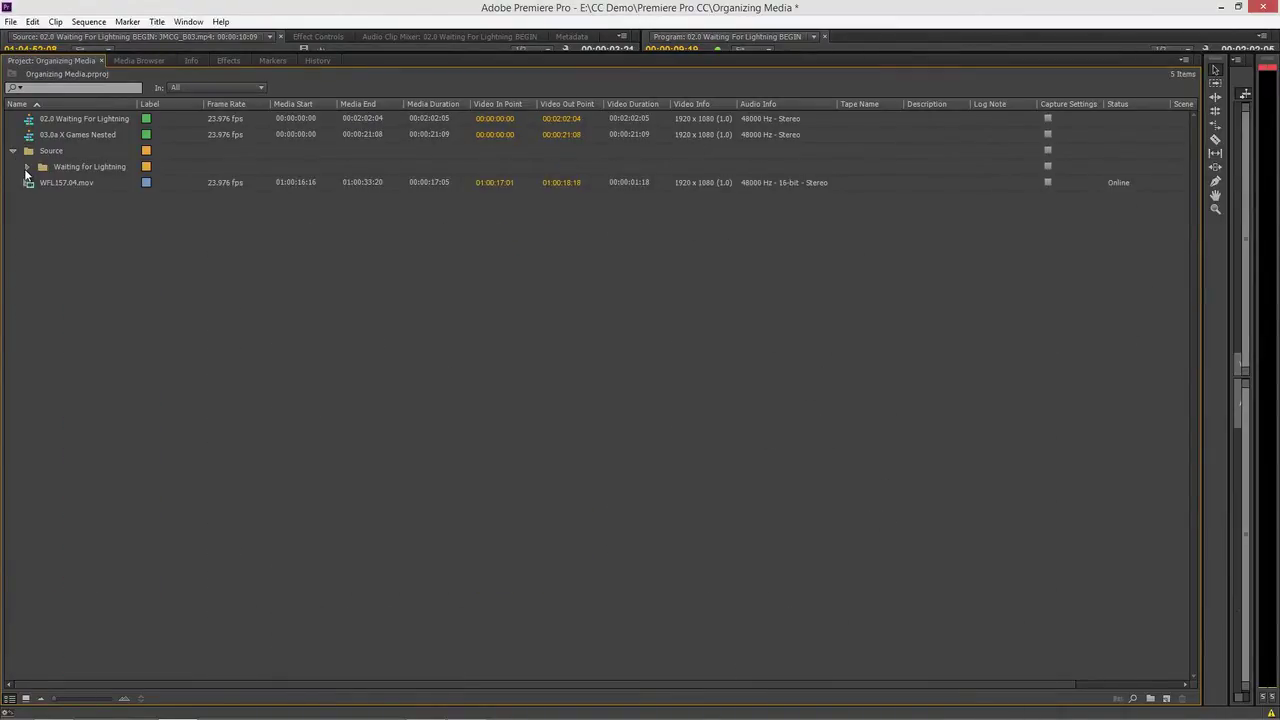
{"action": "left_click", "coordinate": [27, 168]}
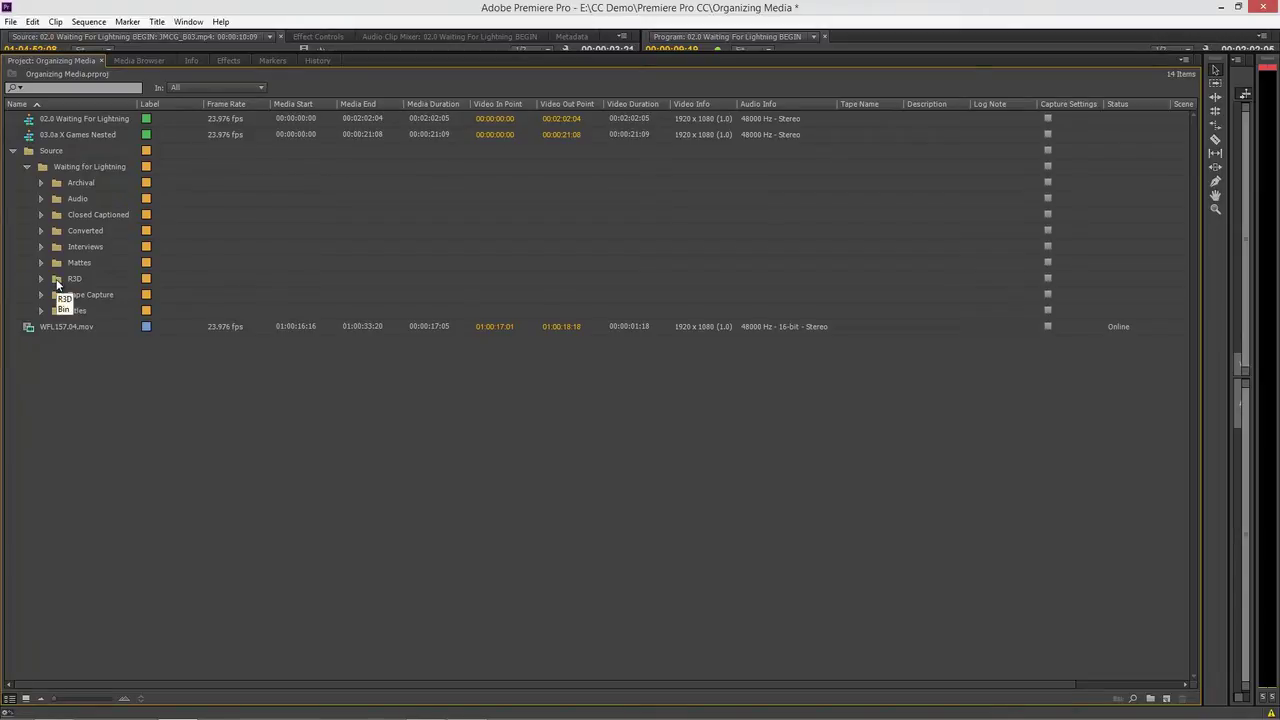
Step: Open the R3D bin in its own window and dock it beside the Project panel
{"action": "double_click", "coordinate": [57, 281]}
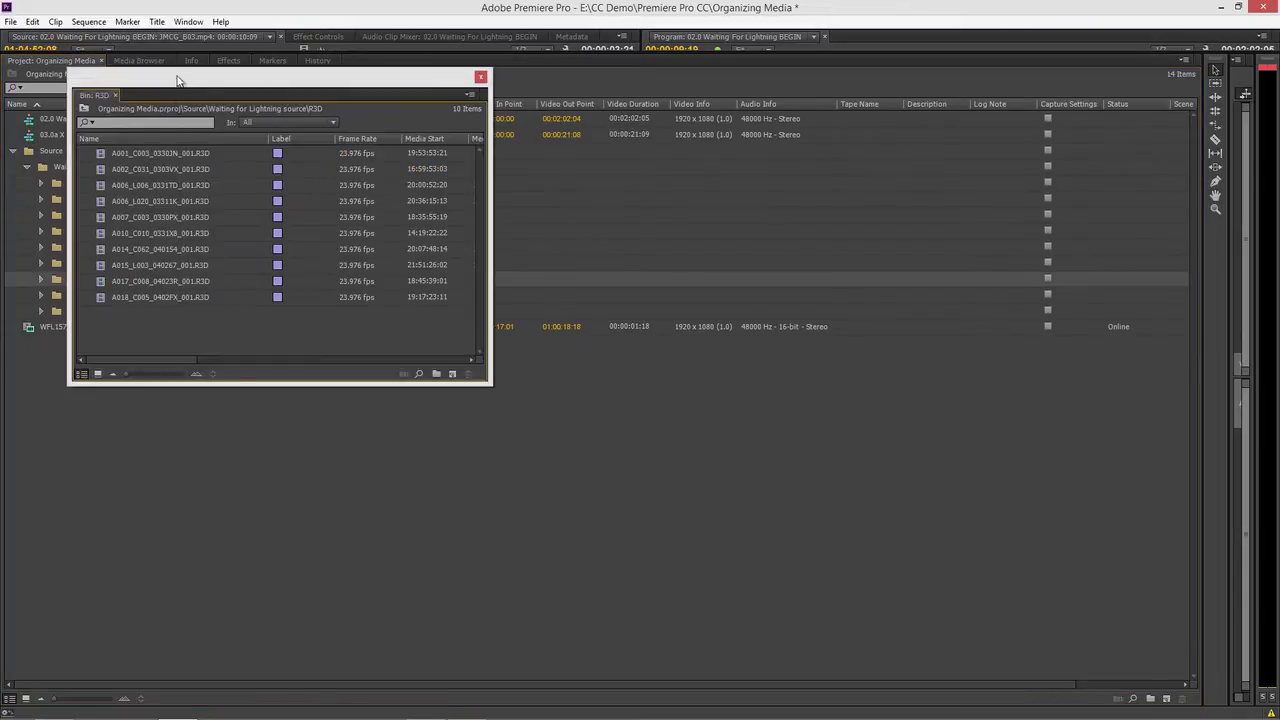
{"action": "left_click_drag", "start_coordinate": [178, 80], "coordinate": [762, 122]}
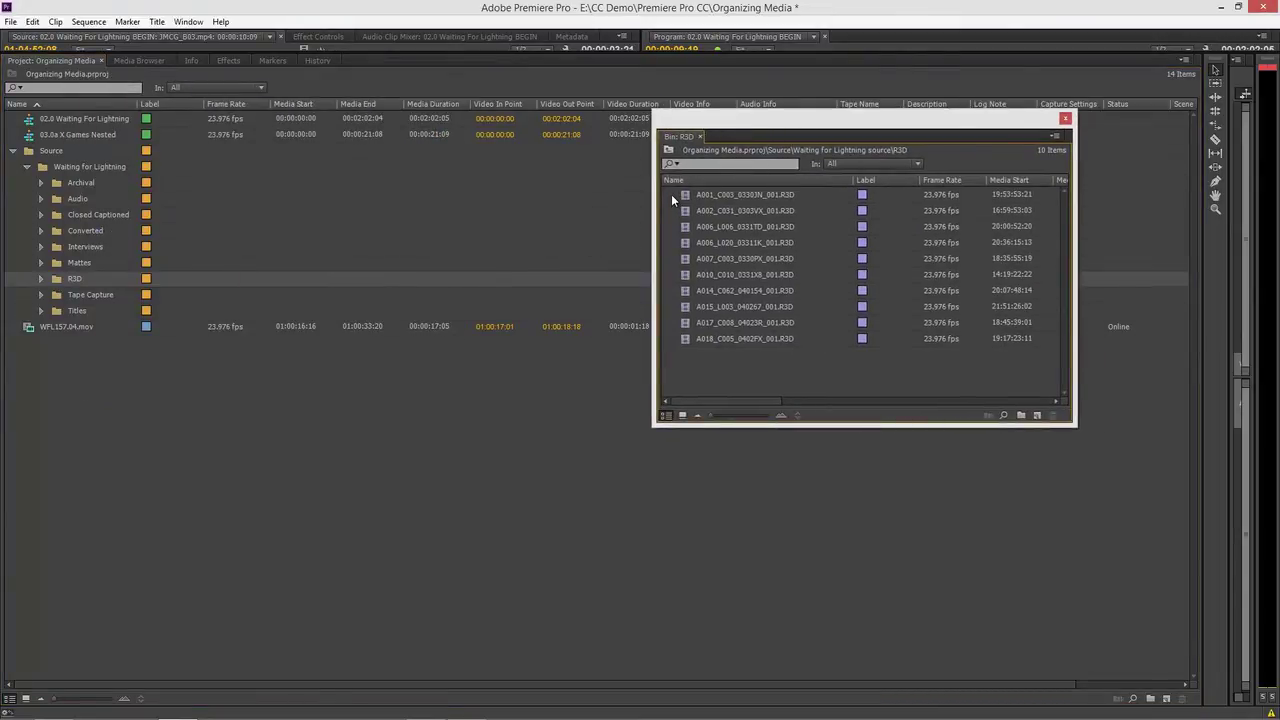
{"action": "left_click_drag", "start_coordinate": [714, 122], "coordinate": [757, 121]}
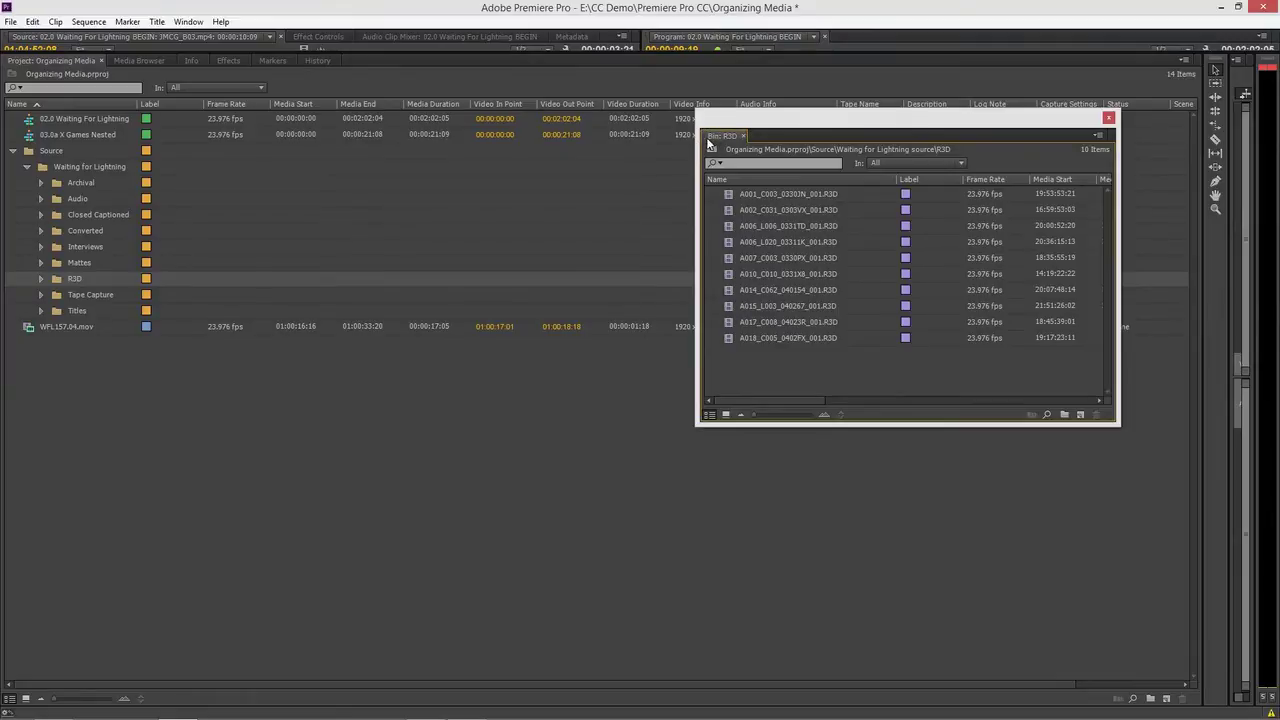
{"action": "left_click_drag", "start_coordinate": [706, 142], "coordinate": [1182, 257]}
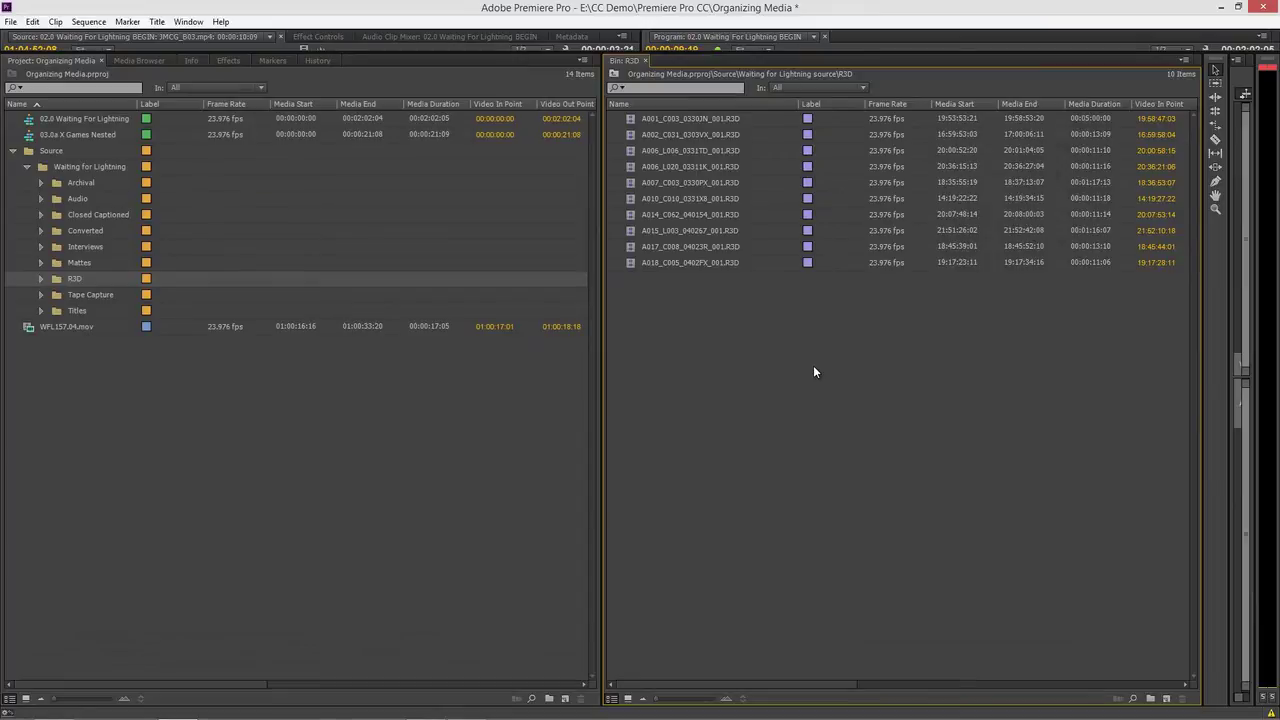
Step: Dock the Titles bin below the Project panel and the Audio bin below the R3D bin
{"action": "double_click", "coordinate": [57, 313]}
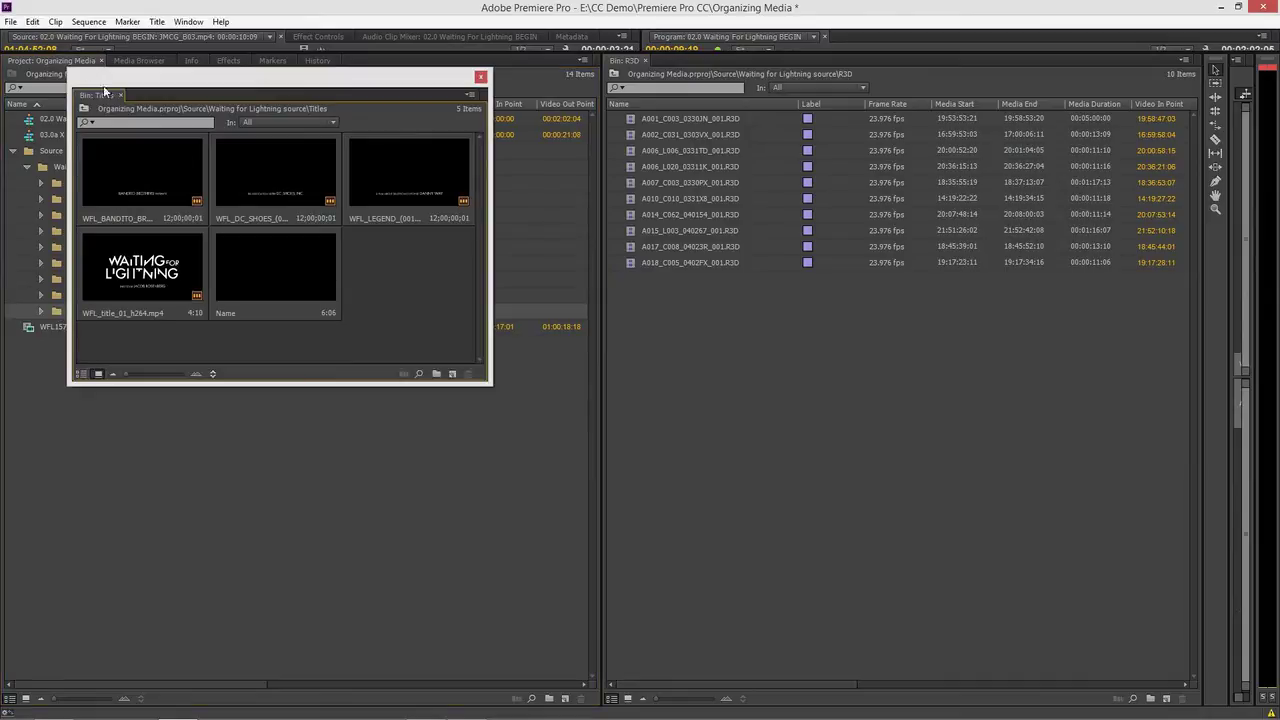
{"action": "left_click_drag", "start_coordinate": [79, 103], "coordinate": [145, 684]}
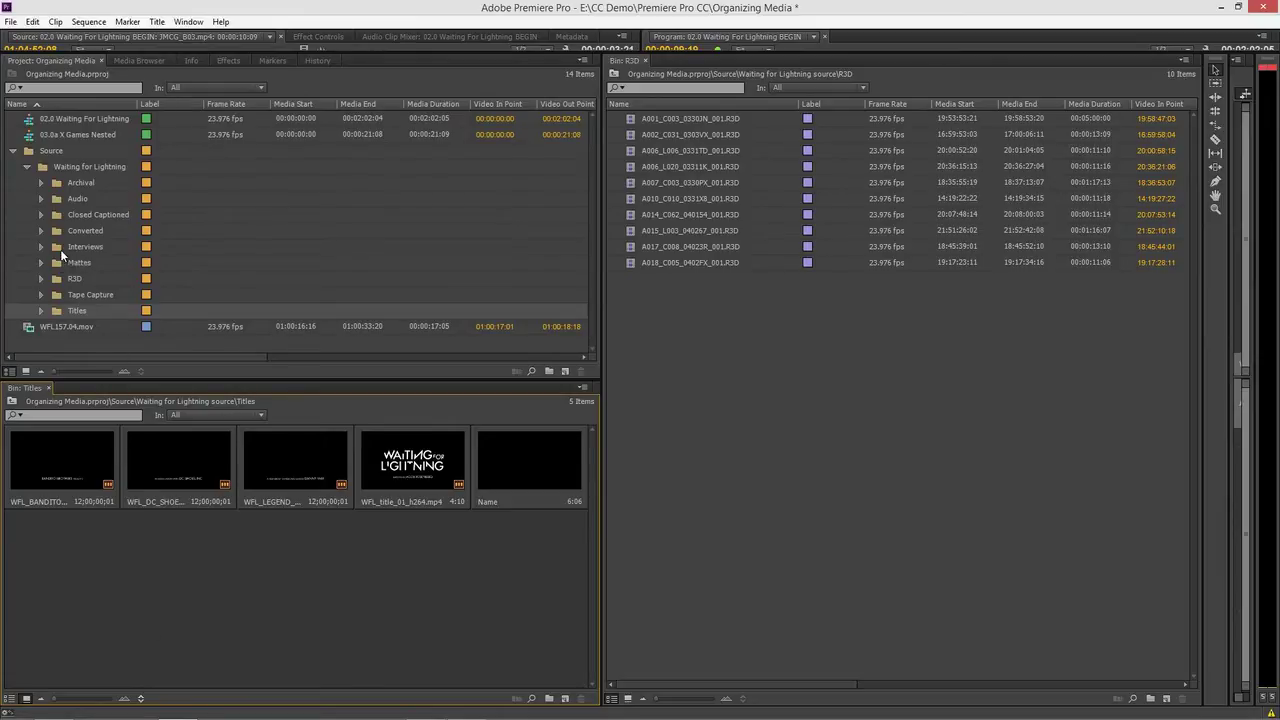
{"action": "double_click", "coordinate": [57, 199]}
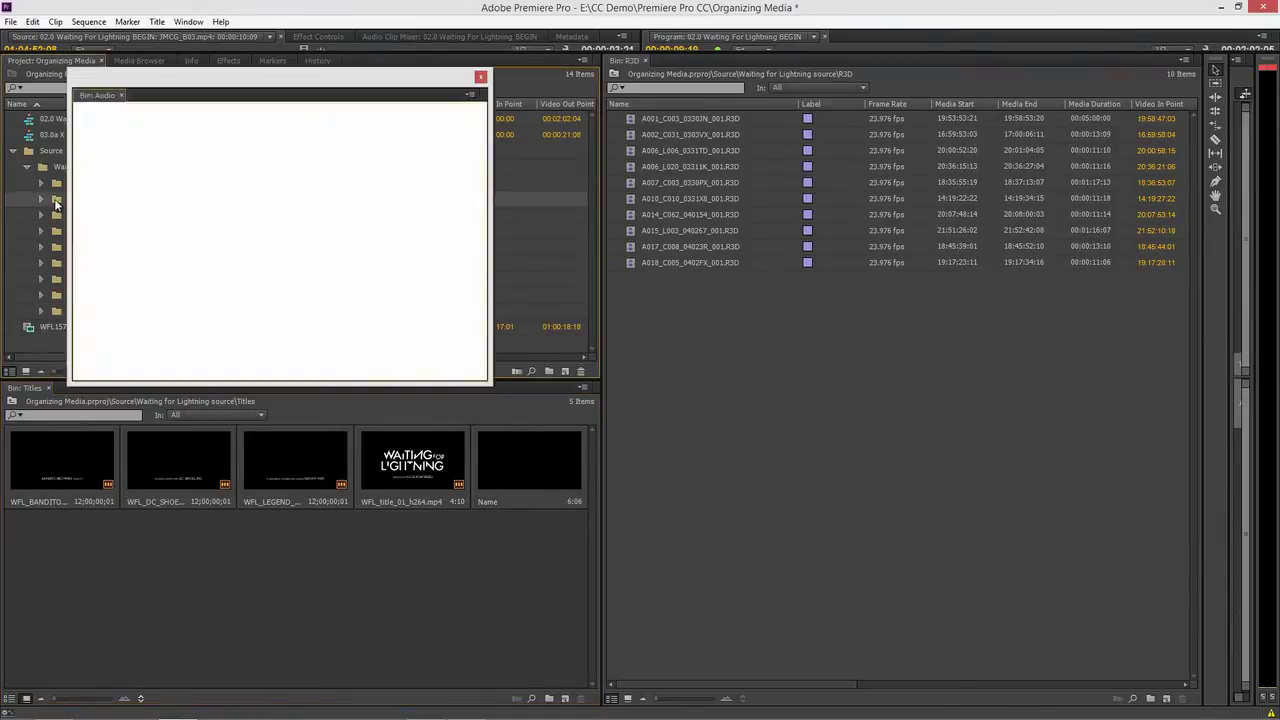
{"action": "left_click_drag", "start_coordinate": [82, 97], "coordinate": [697, 670]}
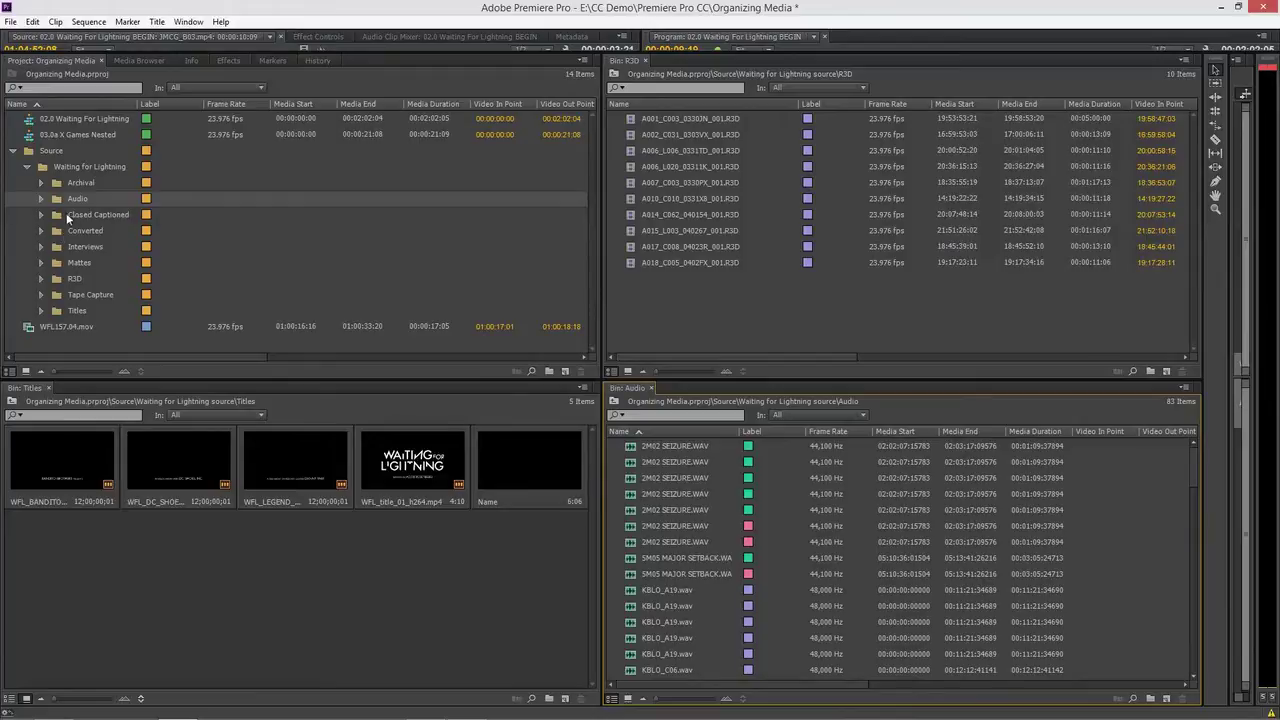
Step: Focus the R3D bin panel and bring up the Window menu's workspace commands
{"action": "left_click", "coordinate": [786, 255]}
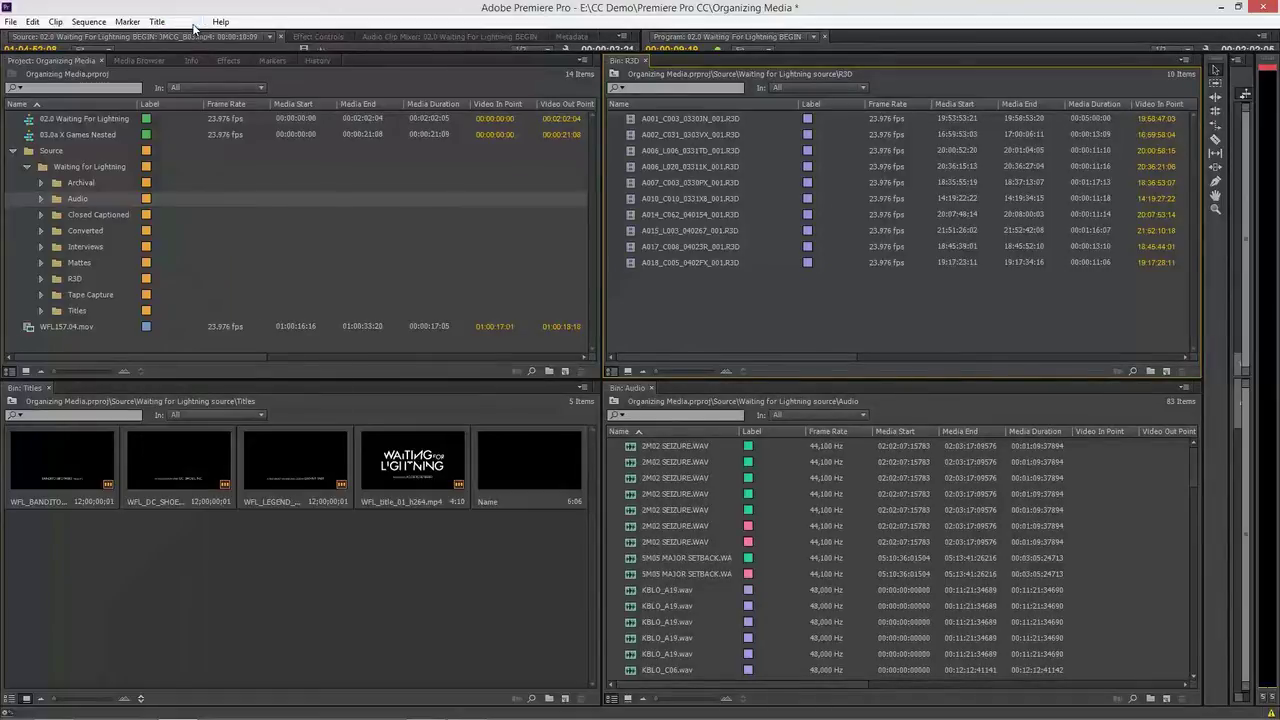
{"action": "left_click", "coordinate": [192, 24]}
{"action": "mouse_move", "coordinate": [205, 37]}
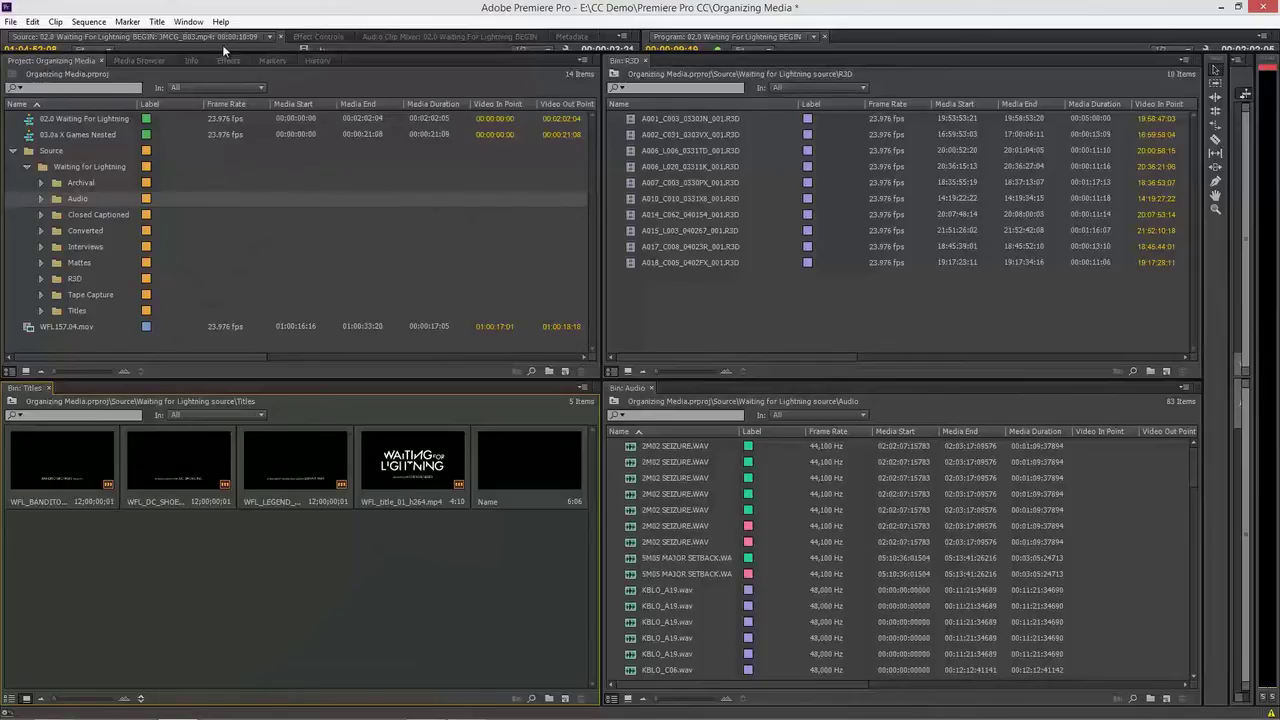
{"action": "left_click", "coordinate": [188, 21]}
Step: Choose Reset Current Workspace and confirm Yes to restore monitors, project and timeline
{"action": "mouse_move", "coordinate": [211, 37]}
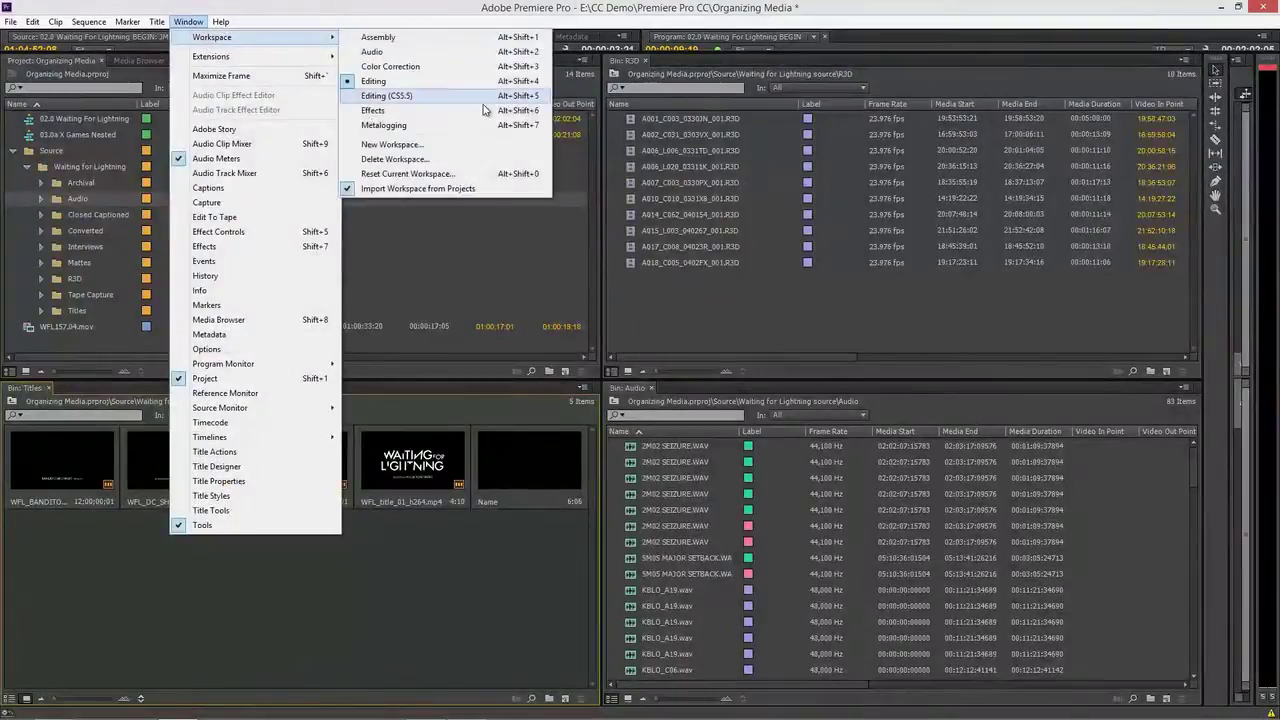
{"action": "left_click", "coordinate": [470, 174]}
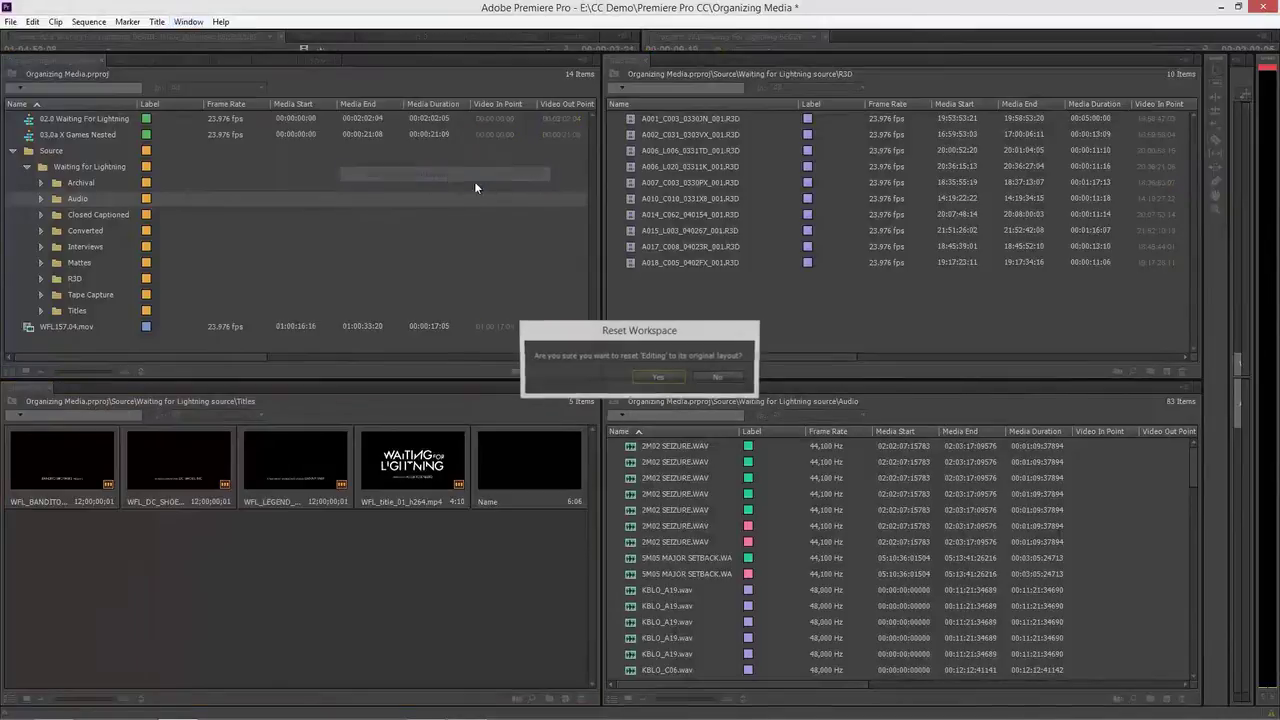
{"action": "left_click", "coordinate": [658, 377]}
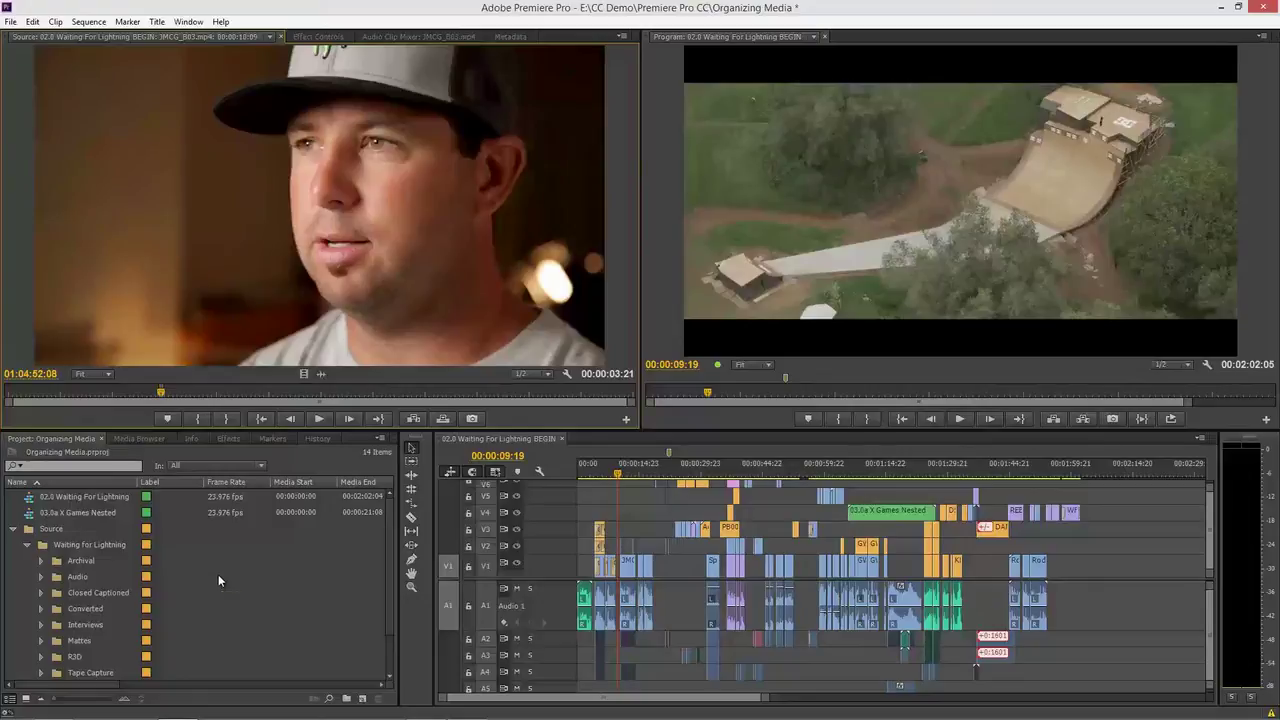
Step: Keep the Project search scope on All, then open and close the floating R3D bin
{"action": "left_click", "coordinate": [80, 466]}
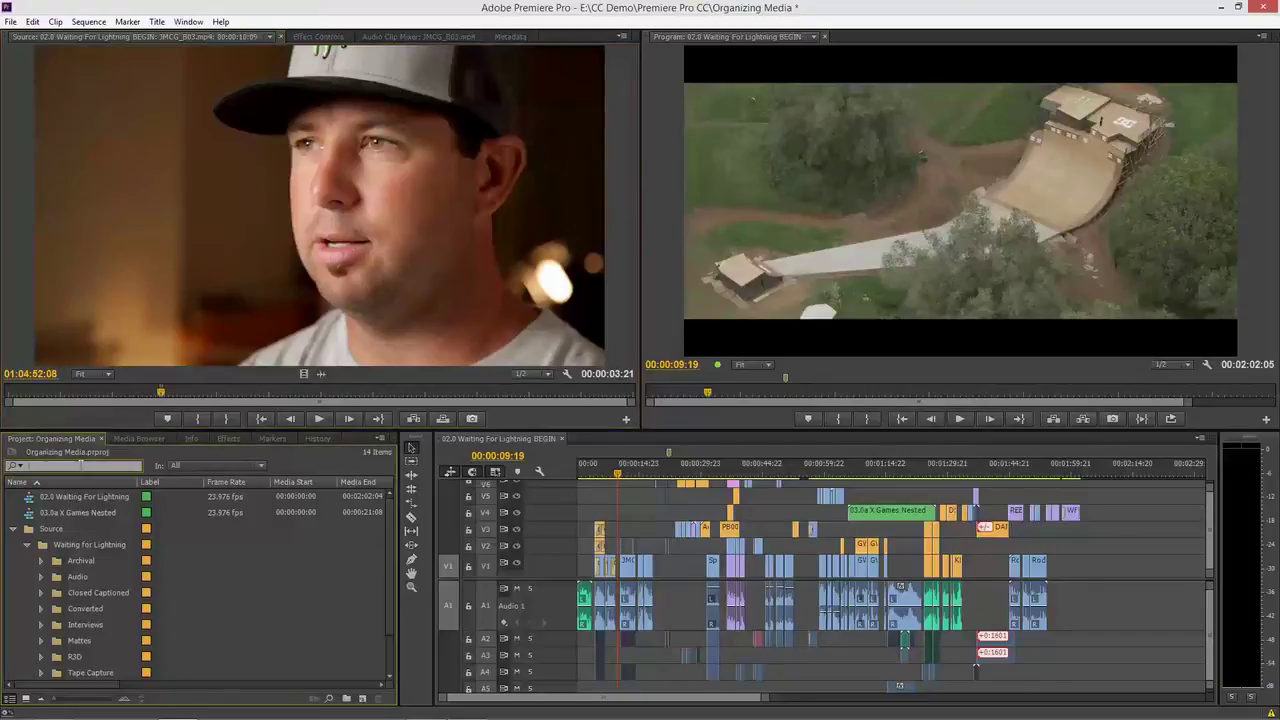
{"action": "left_click", "coordinate": [204, 466]}
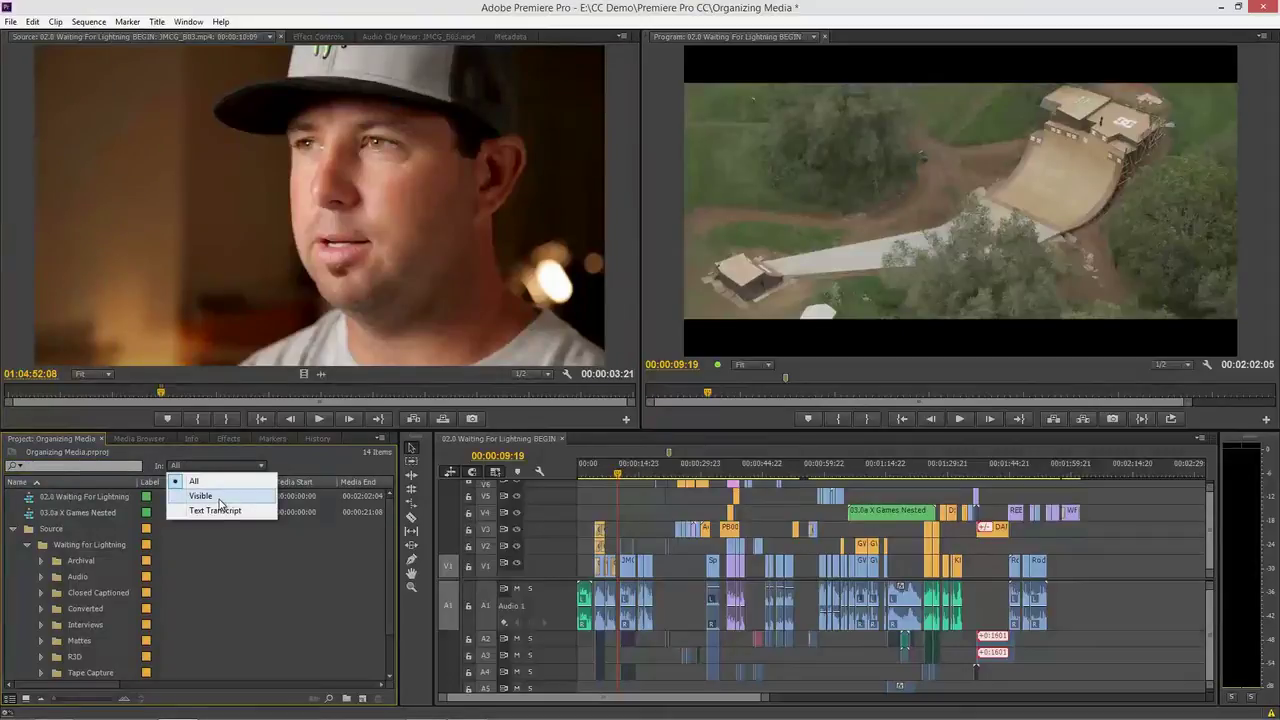
{"action": "left_click", "coordinate": [68, 462]}
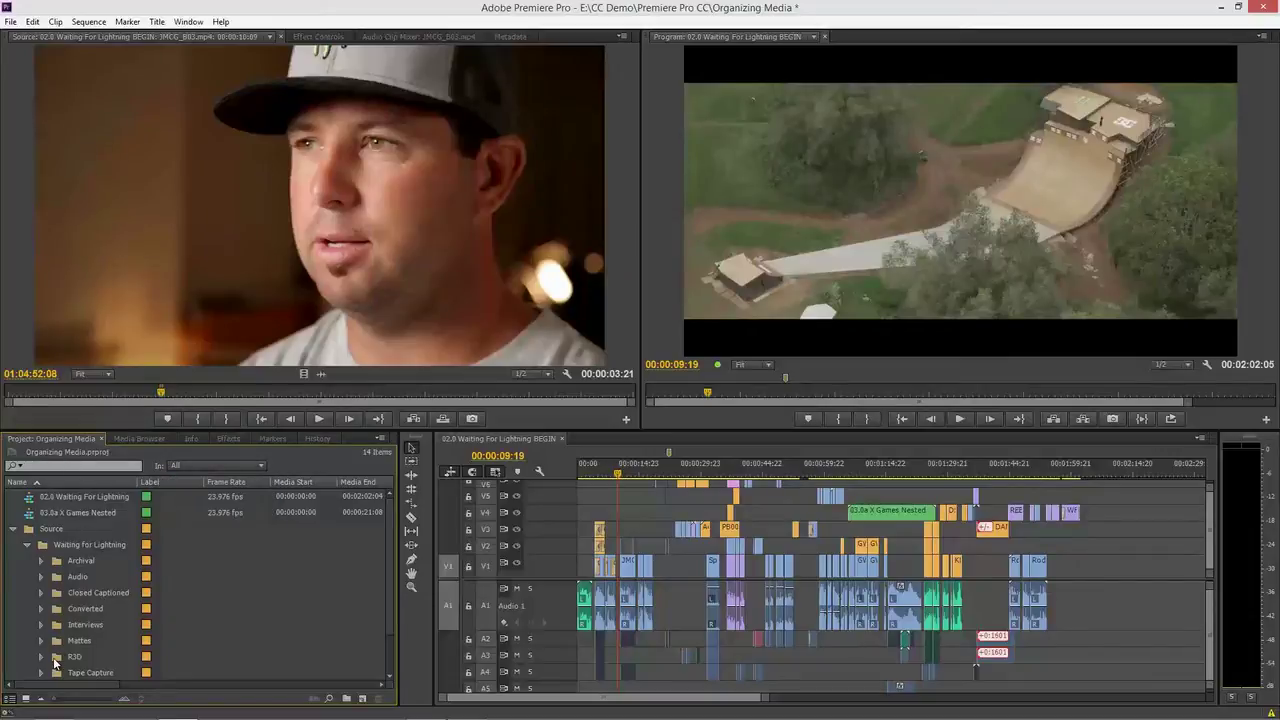
{"action": "double_click", "coordinate": [53, 657]}
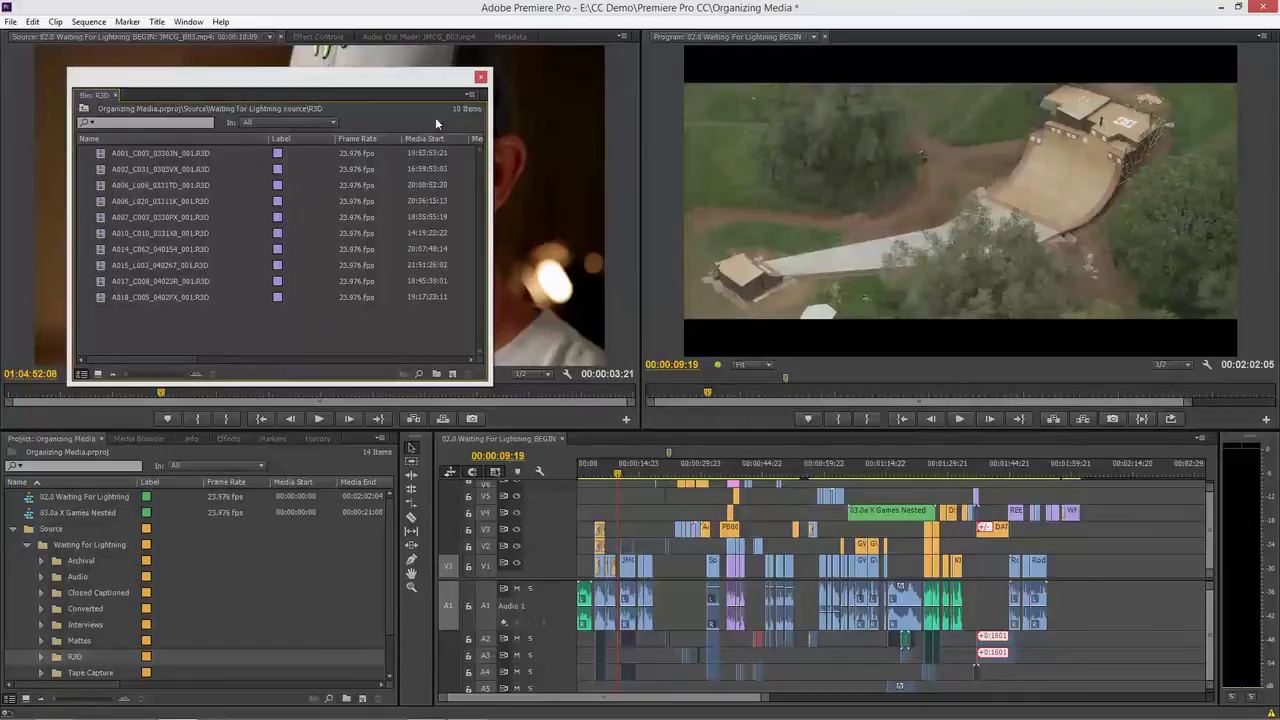
{"action": "left_click", "coordinate": [480, 77]}
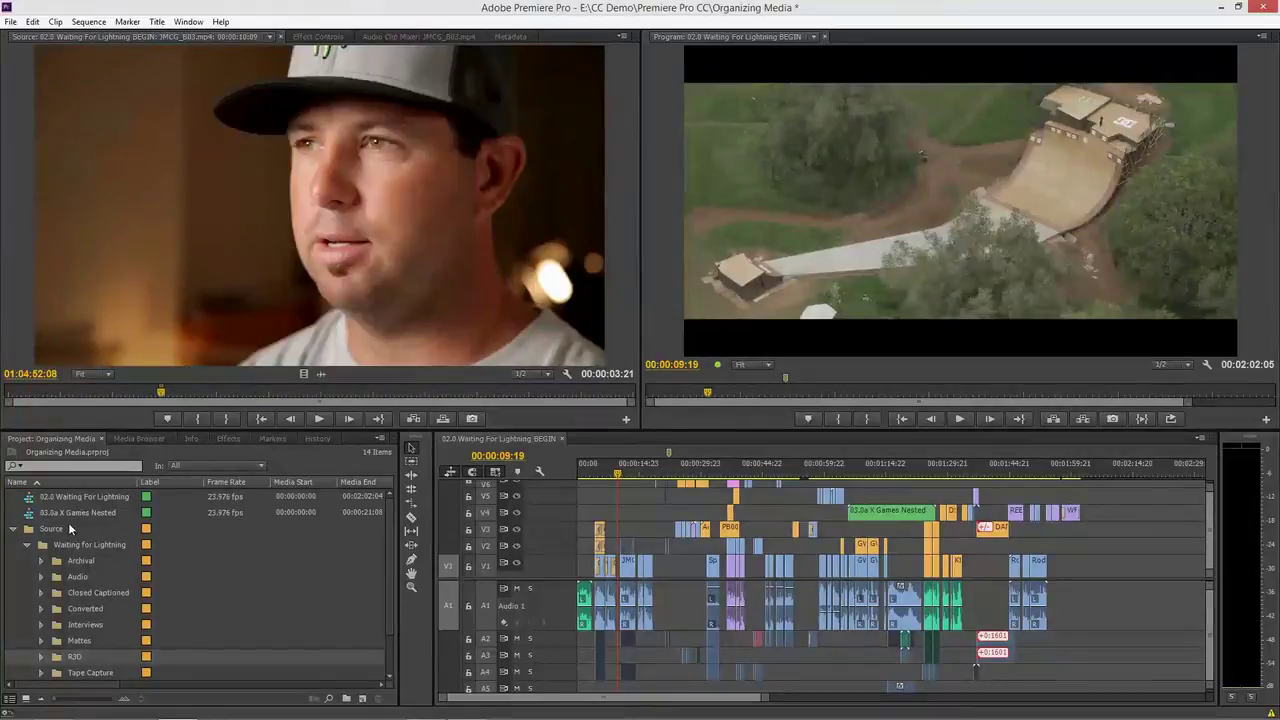
Step: Filter the Project panel to R3D clips, scroll through the results, and clear the filter
{"action": "left_click", "coordinate": [89, 467]}
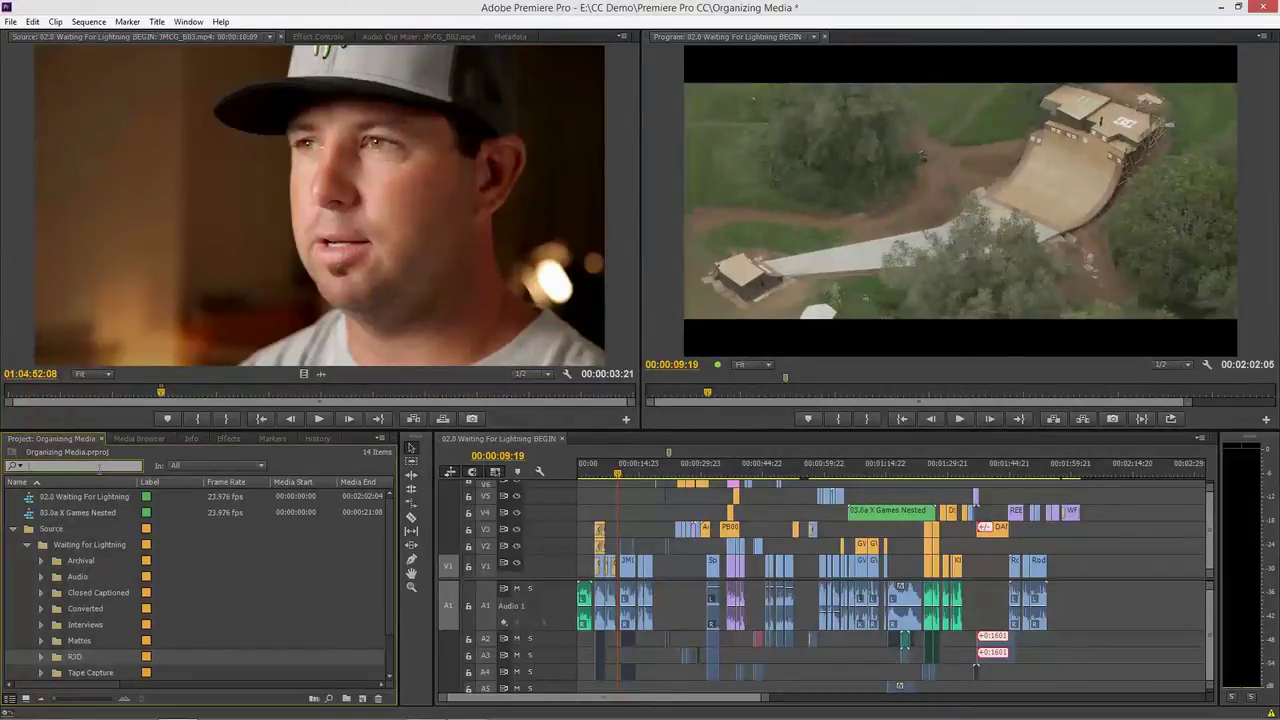
{"action": "type", "text": "R3"}
{"action": "left_click", "coordinate": [89, 479]}
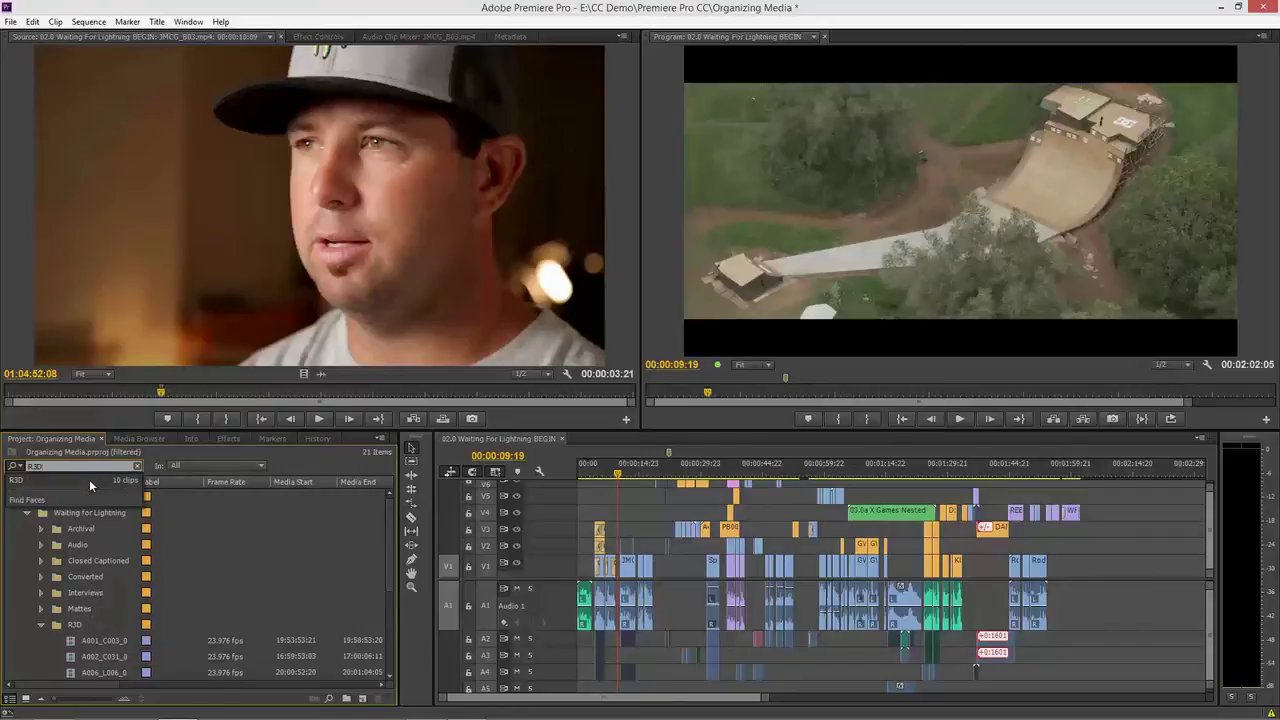
{"action": "scroll", "coordinate": [250, 567], "scroll_direction": "down", "scroll_amount": 2}
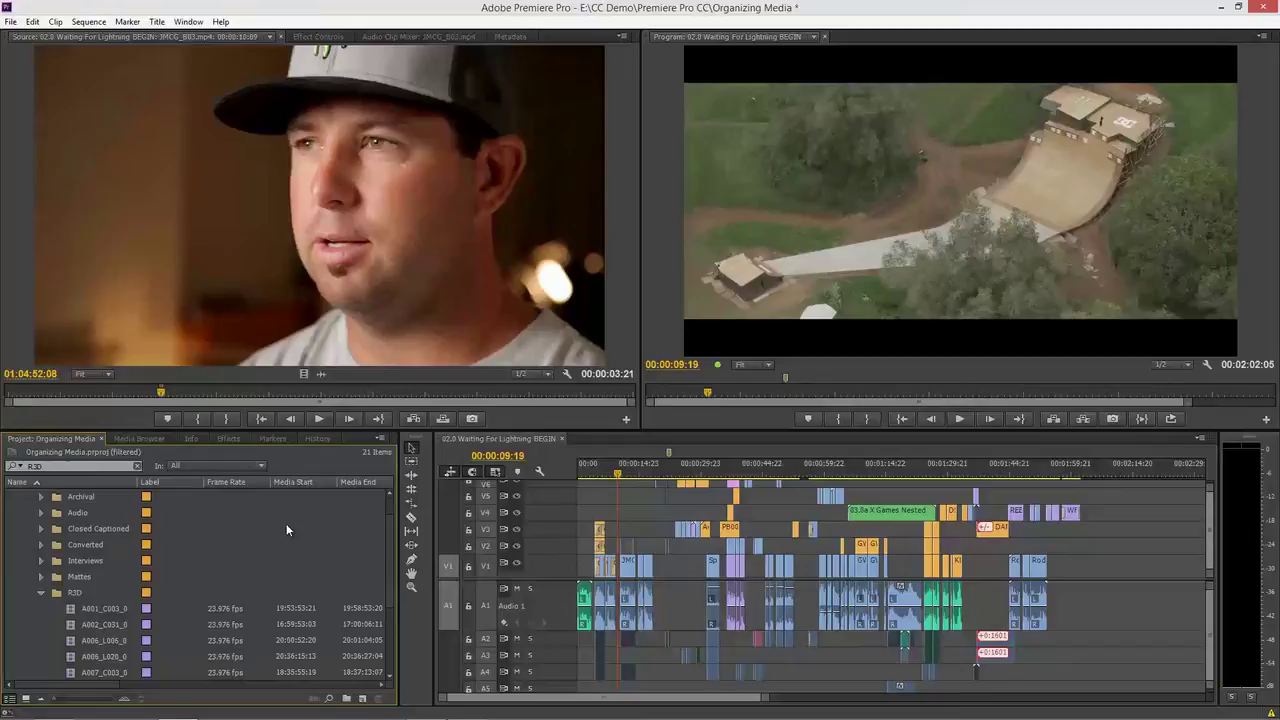
{"action": "scroll", "coordinate": [286, 523], "scroll_direction": "down", "scroll_amount": 4}
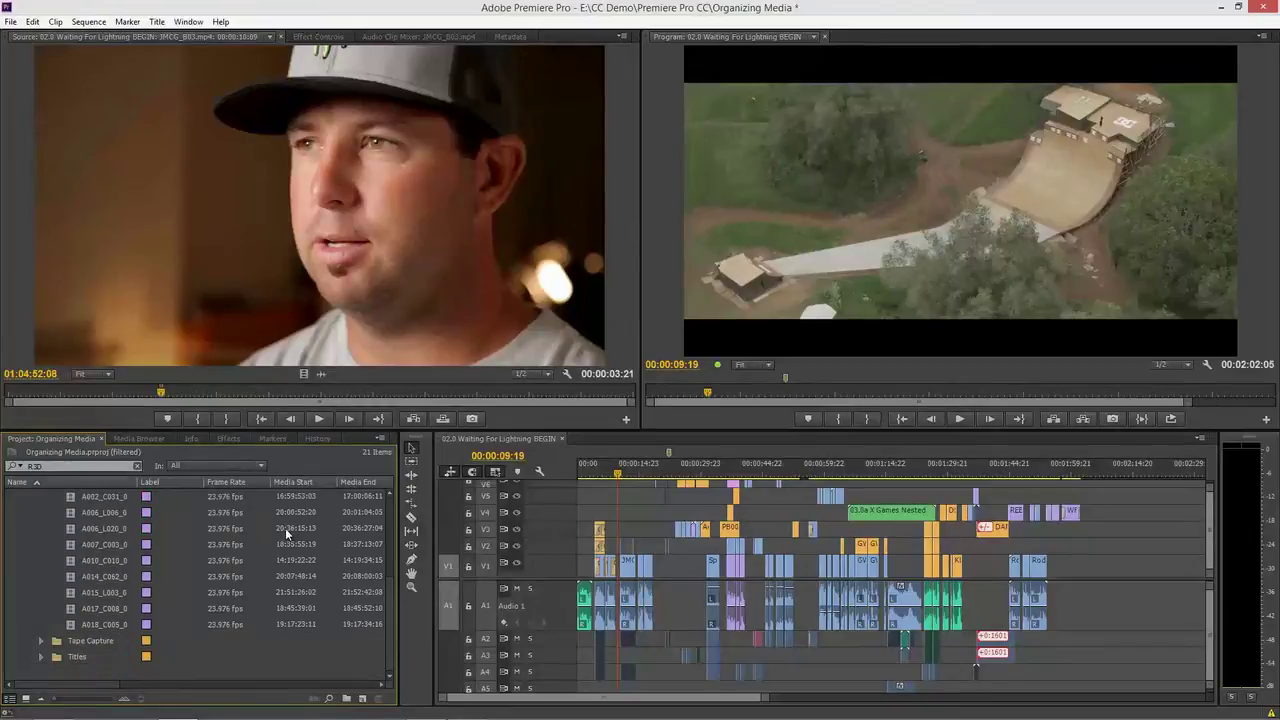
{"action": "scroll", "coordinate": [285, 532], "scroll_direction": "up", "scroll_amount": 2}
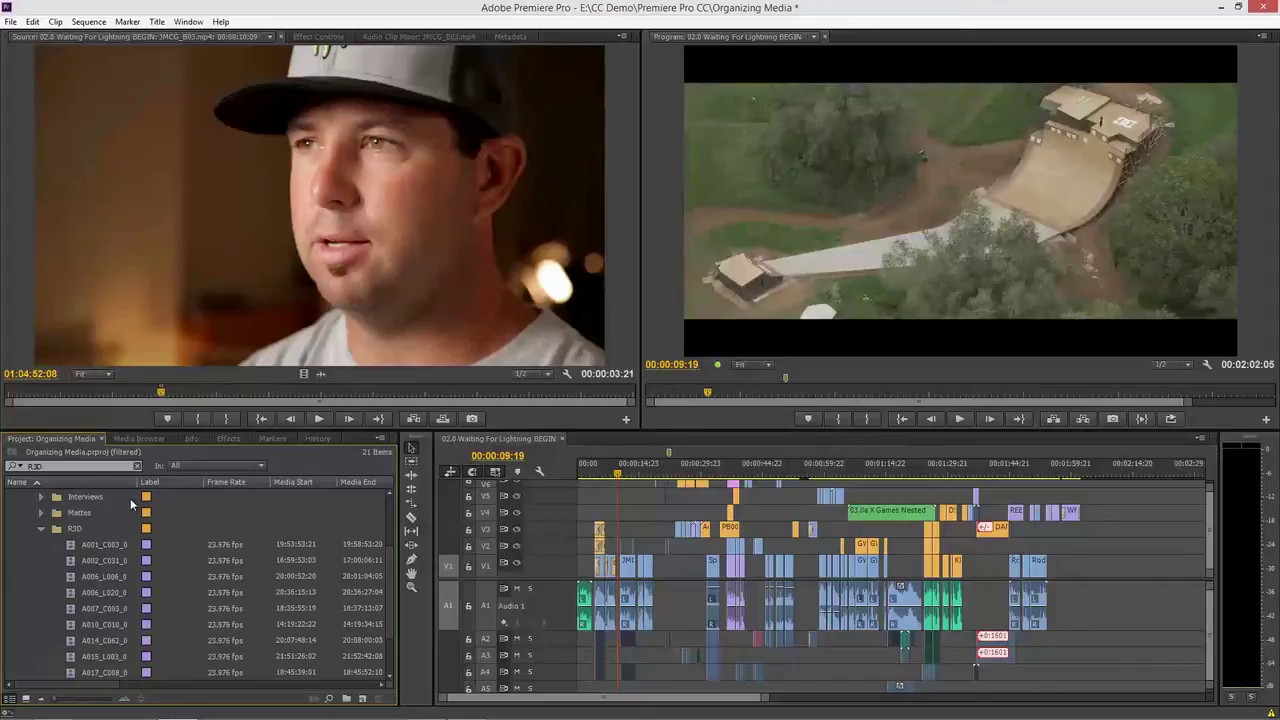
{"action": "left_click", "coordinate": [137, 466]}
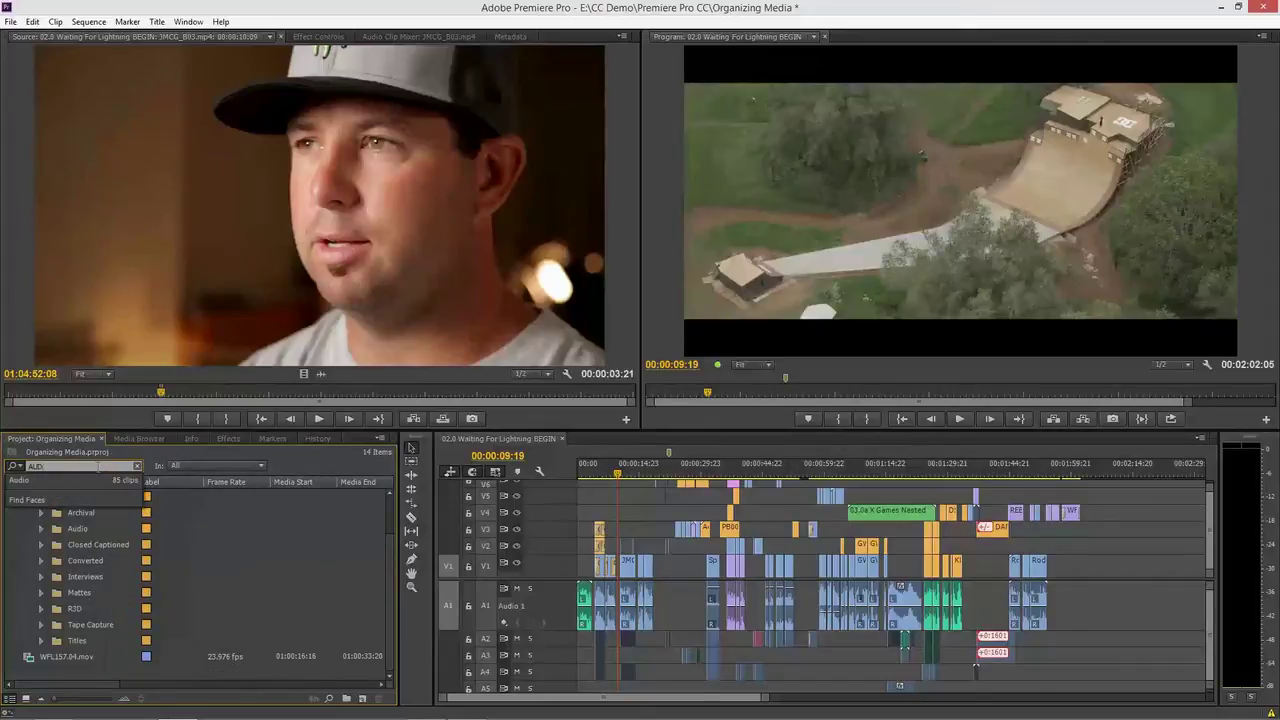
Step: Filter the project by AUDIO, then by 'video', browse the results, and clear the search
{"action": "type", "text": "IO"}
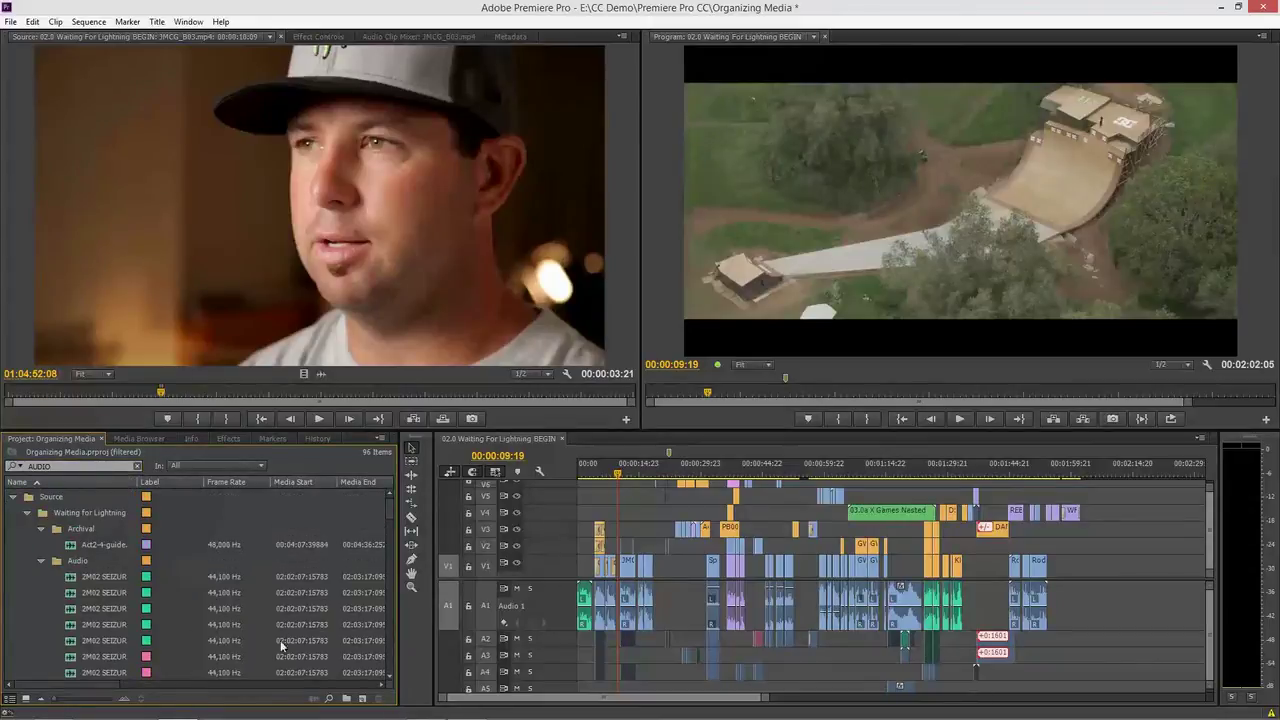
{"action": "scroll", "coordinate": [259, 580], "scroll_direction": "down", "scroll_amount": 5}
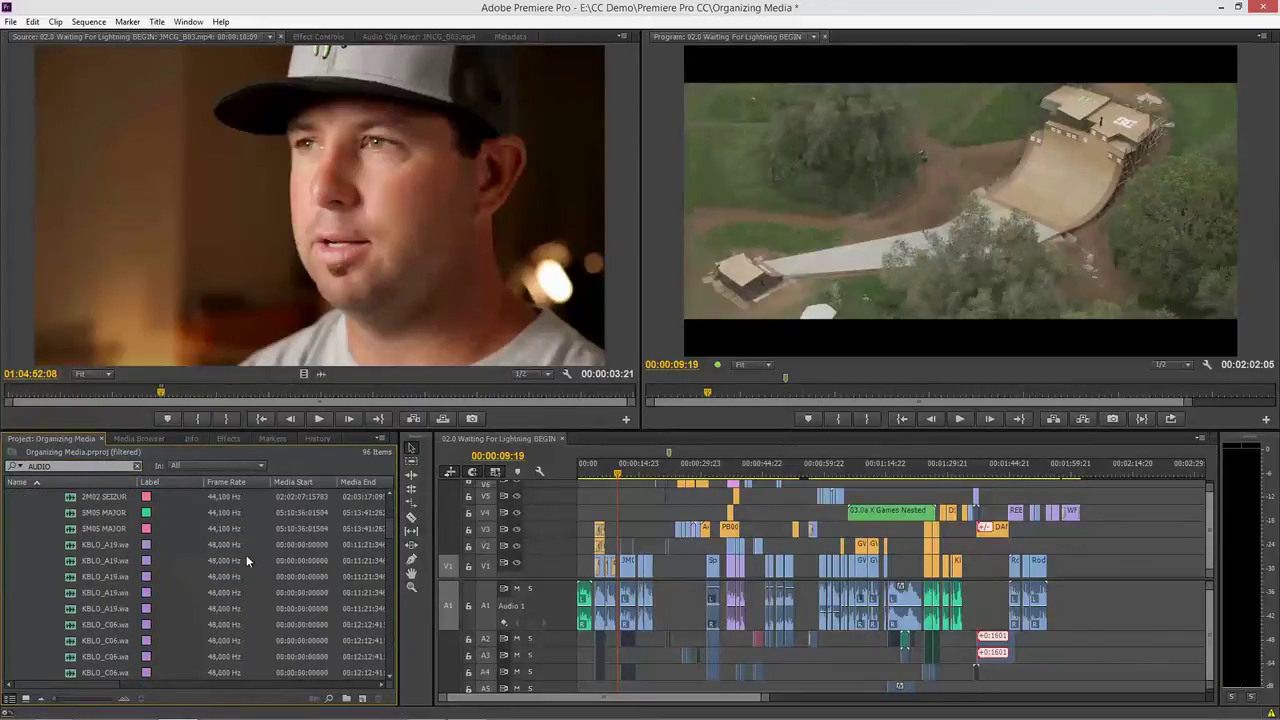
{"action": "left_click_drag", "start_coordinate": [68, 467], "coordinate": [24, 470]}
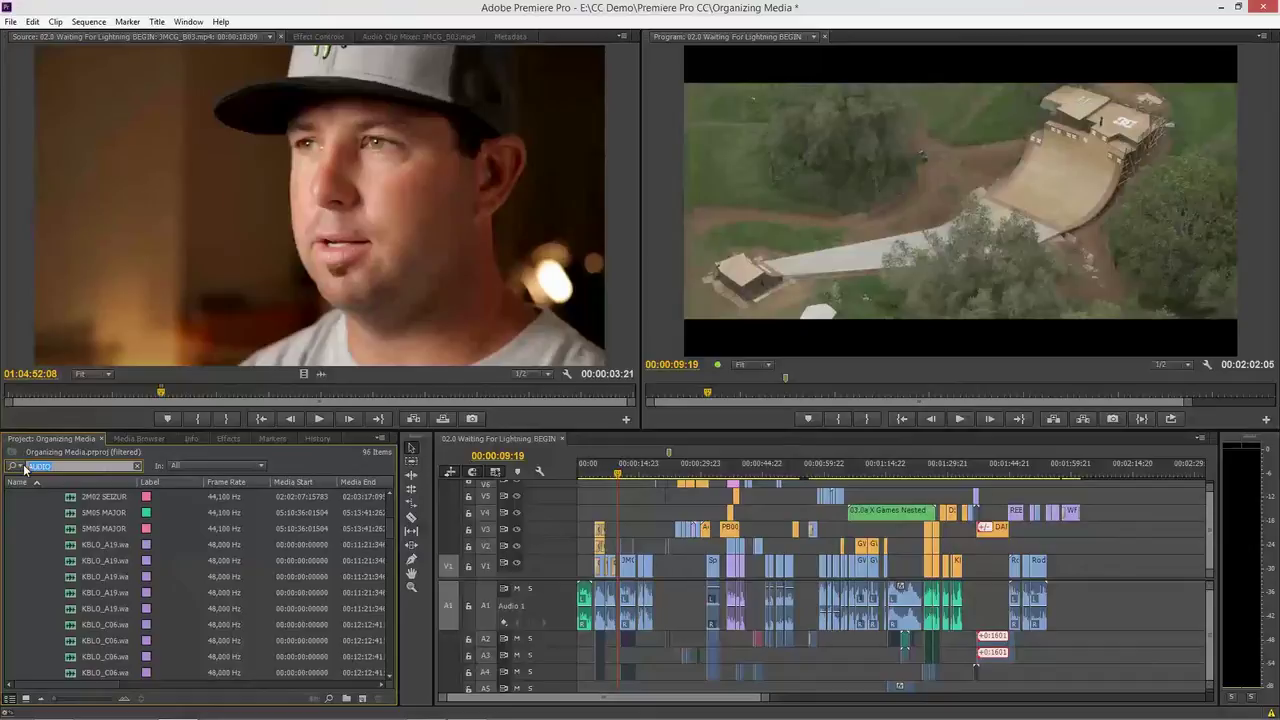
{"action": "type", "text": "video"}
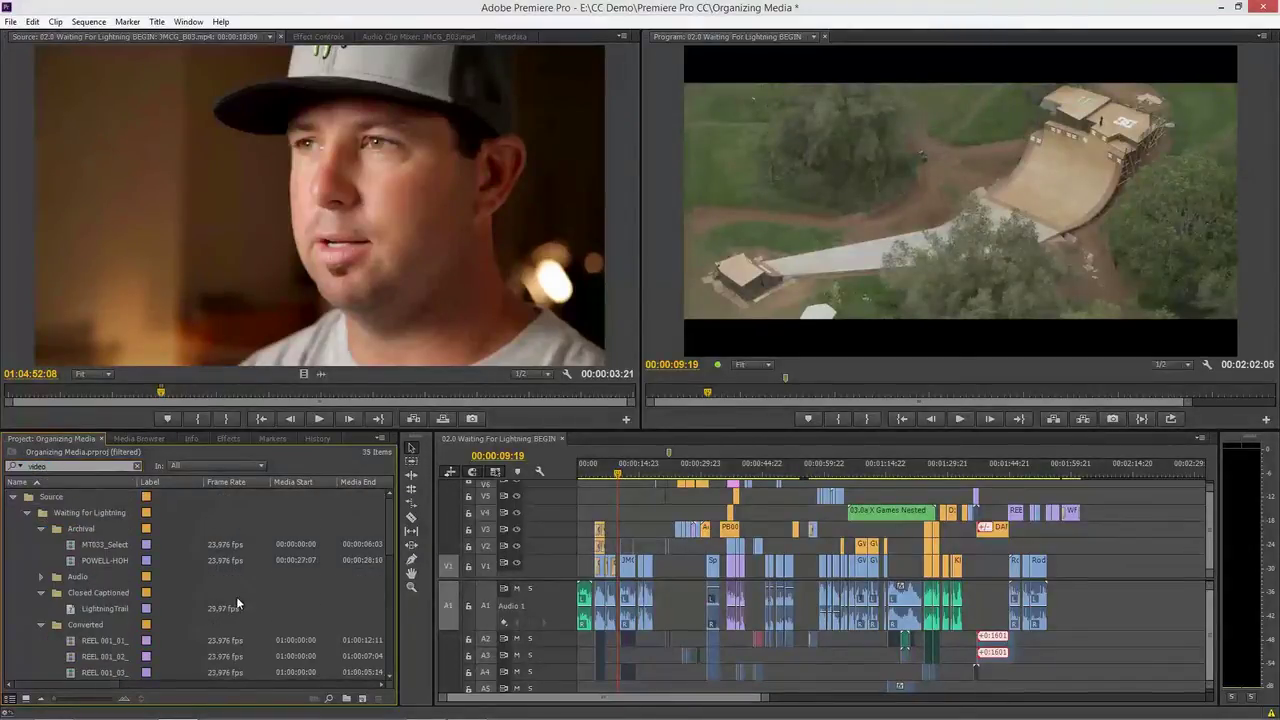
{"action": "scroll", "coordinate": [240, 575], "scroll_direction": "down", "scroll_amount": 1}
{"action": "scroll", "coordinate": [227, 545], "scroll_direction": "down", "scroll_amount": 3}
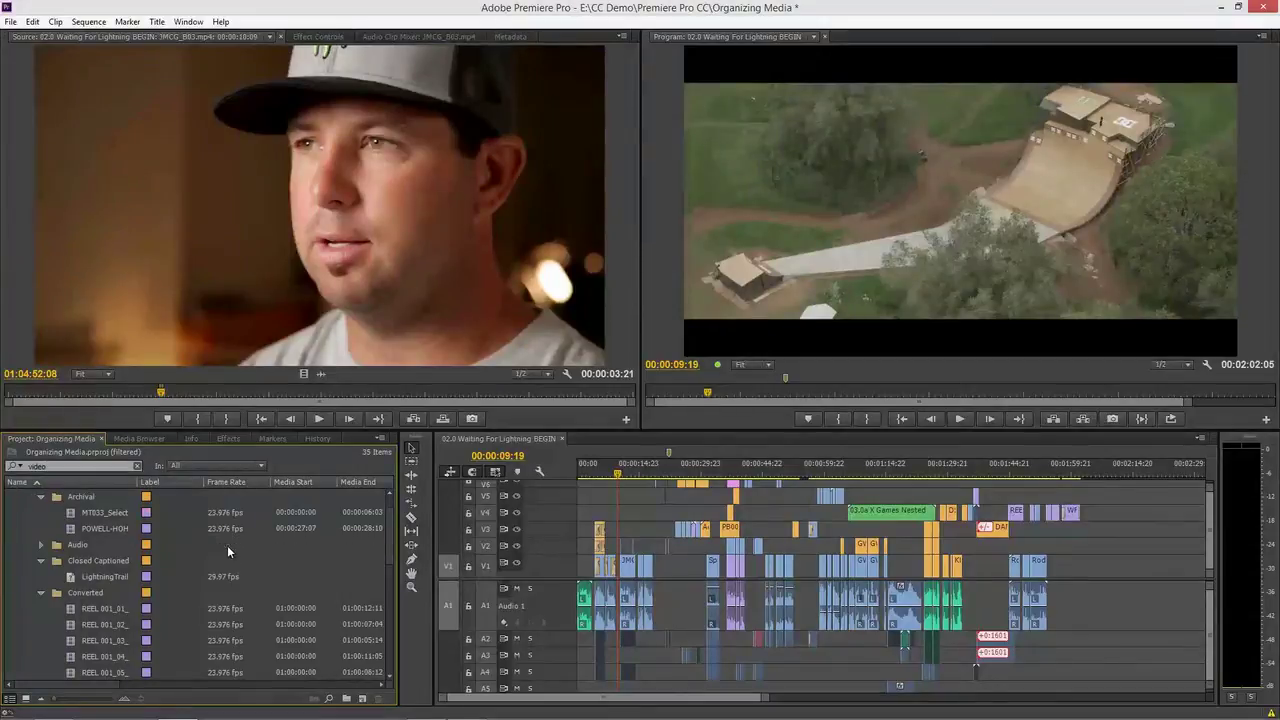
{"action": "scroll", "coordinate": [197, 563], "scroll_direction": "down", "scroll_amount": 10}
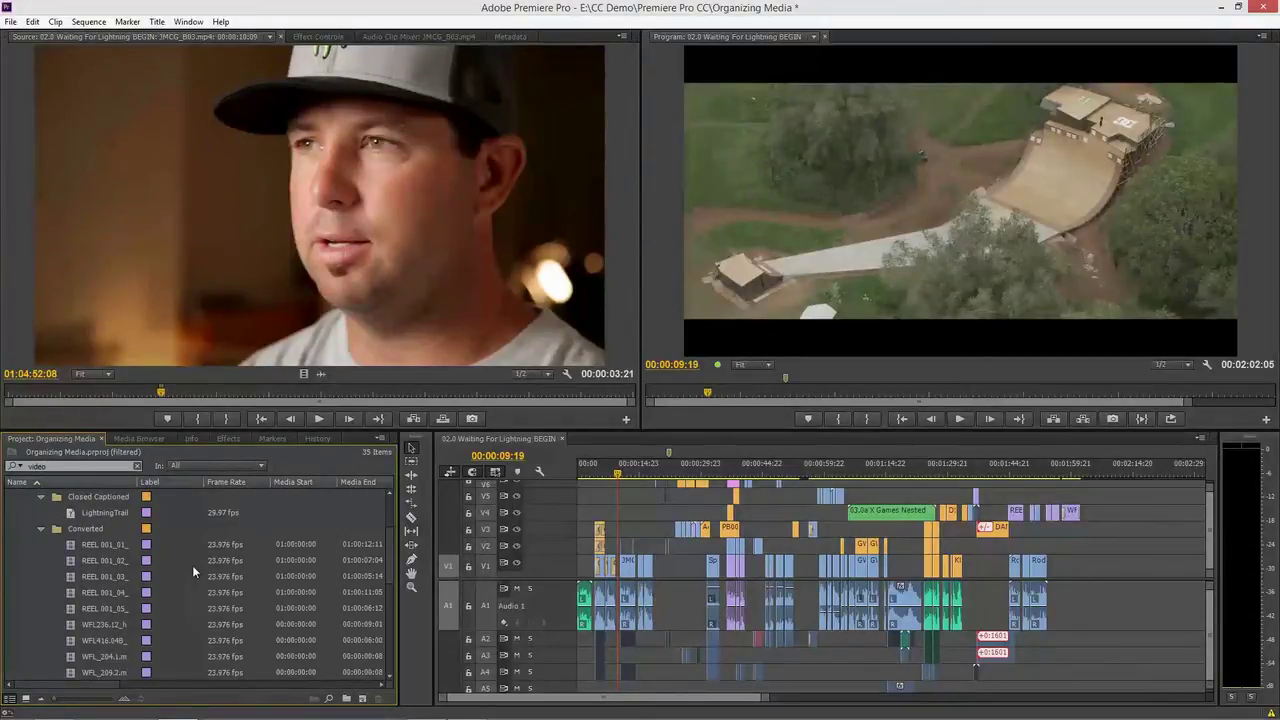
{"action": "scroll", "coordinate": [188, 570], "scroll_direction": "down", "scroll_amount": 2}
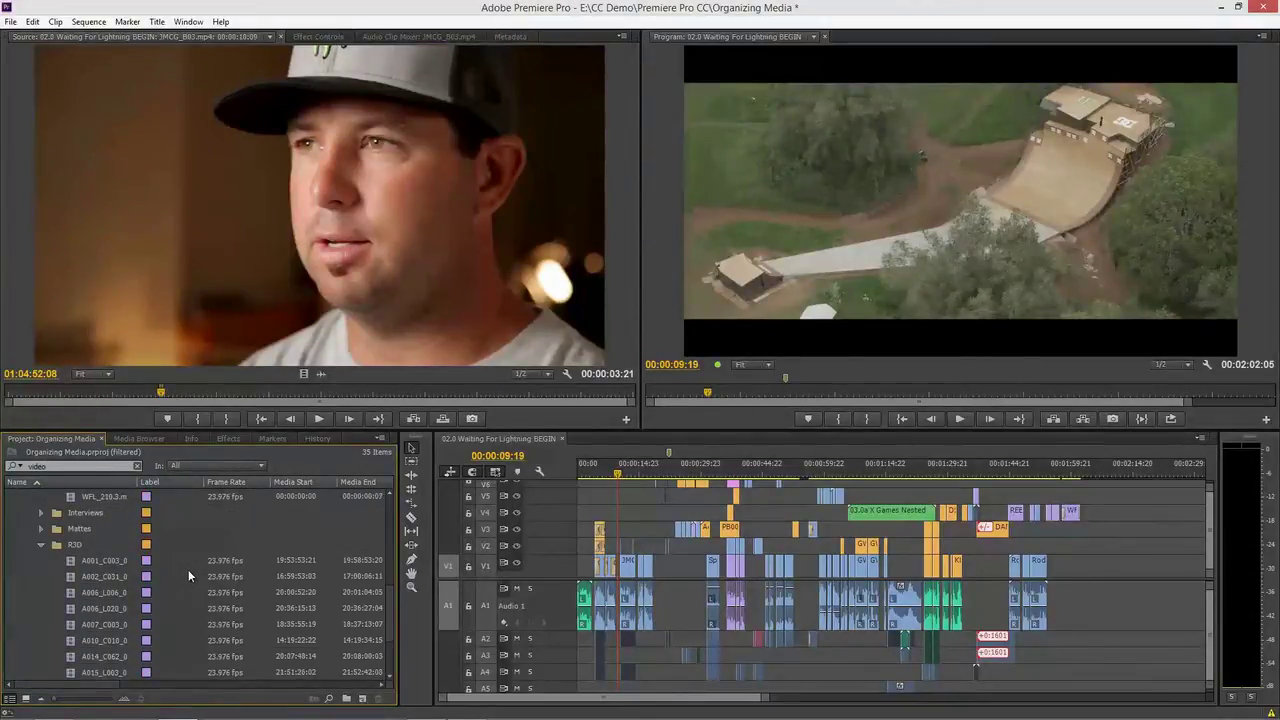
{"action": "left_click", "coordinate": [137, 466]}
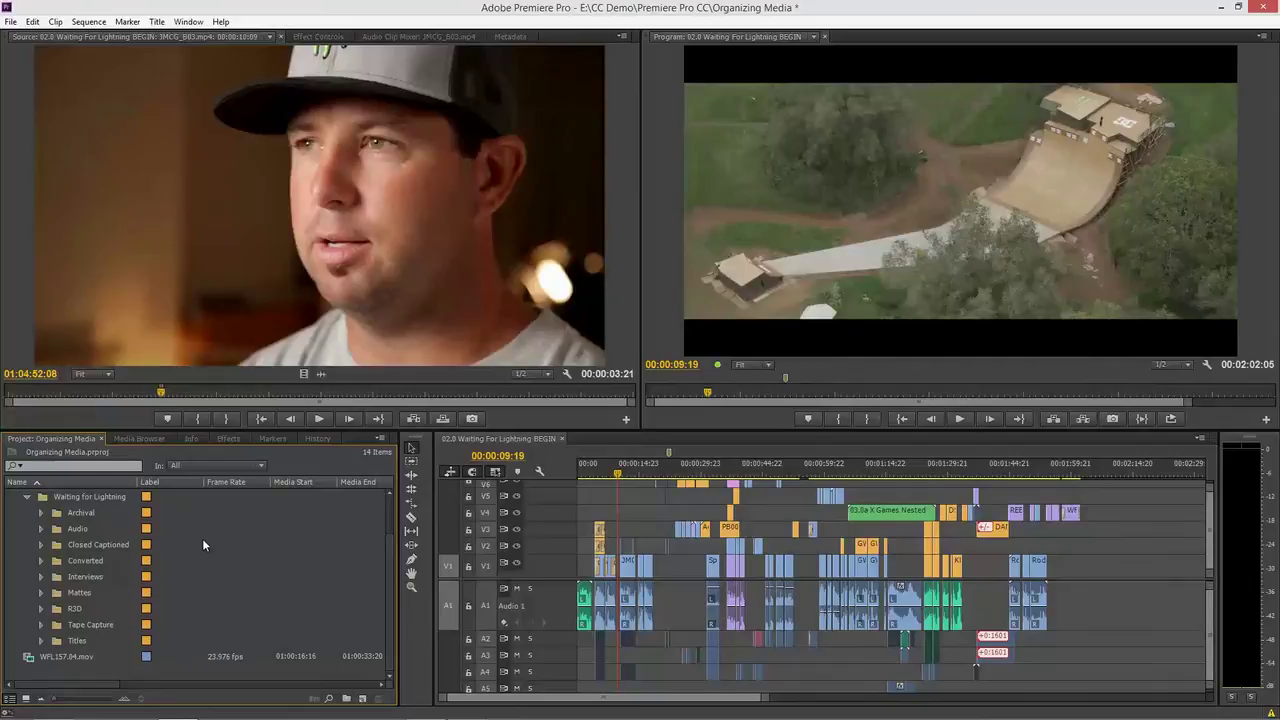
Step: Use the Find dialog to locate items whose Name contains 'SPEED FREAKS'
{"action": "key", "text": "ctrl+f"}
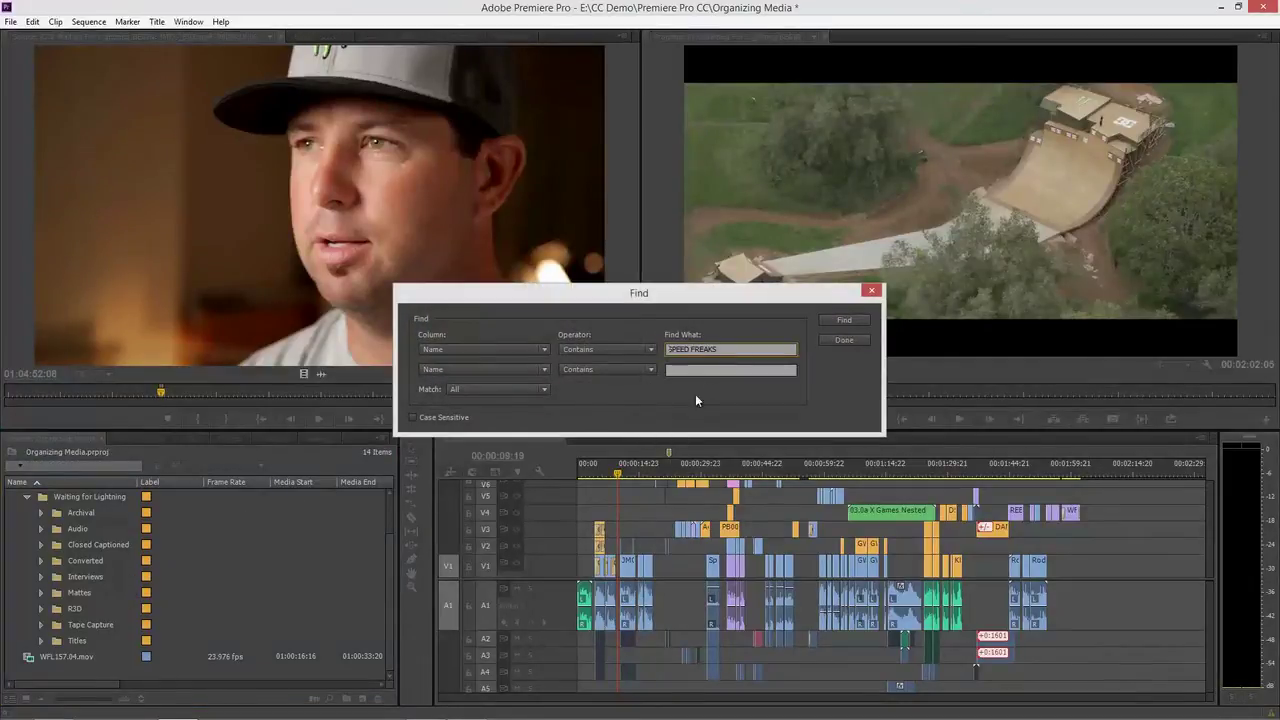
{"action": "left_click", "coordinate": [494, 347]}
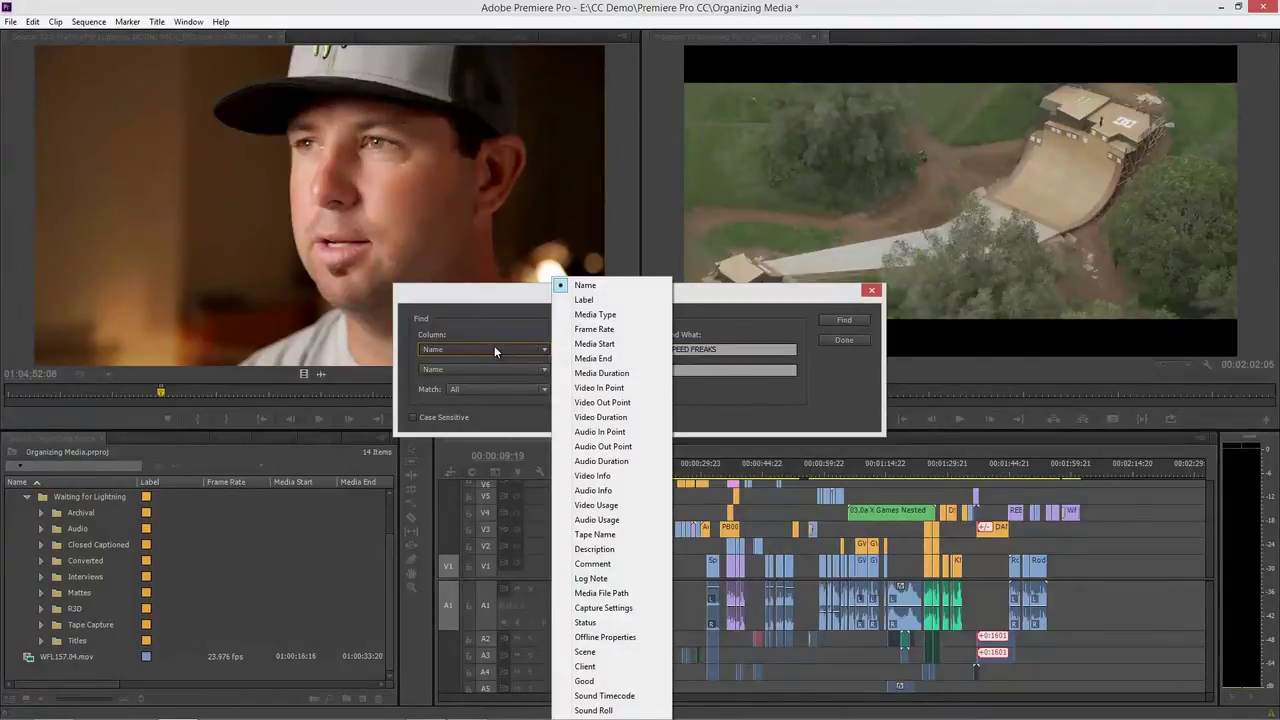
{"action": "left_click", "coordinate": [494, 340]}
{"action": "left_click", "coordinate": [610, 349]}
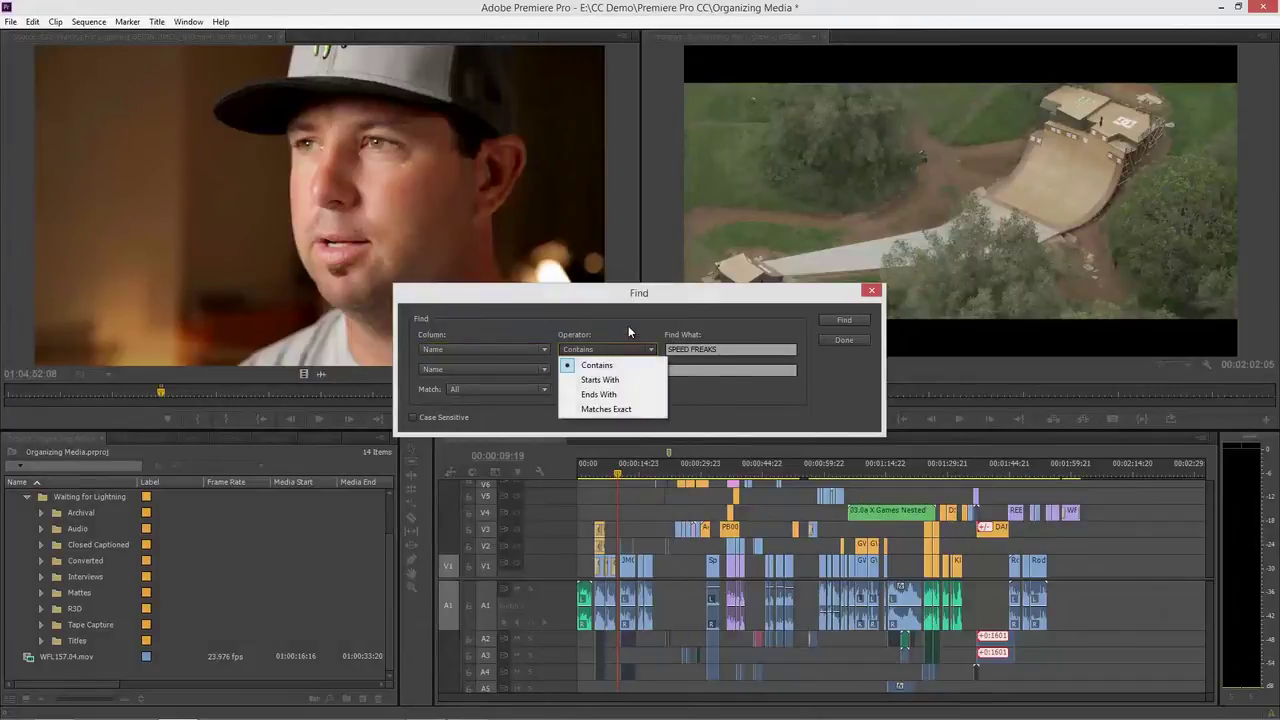
{"action": "left_click", "coordinate": [629, 331]}
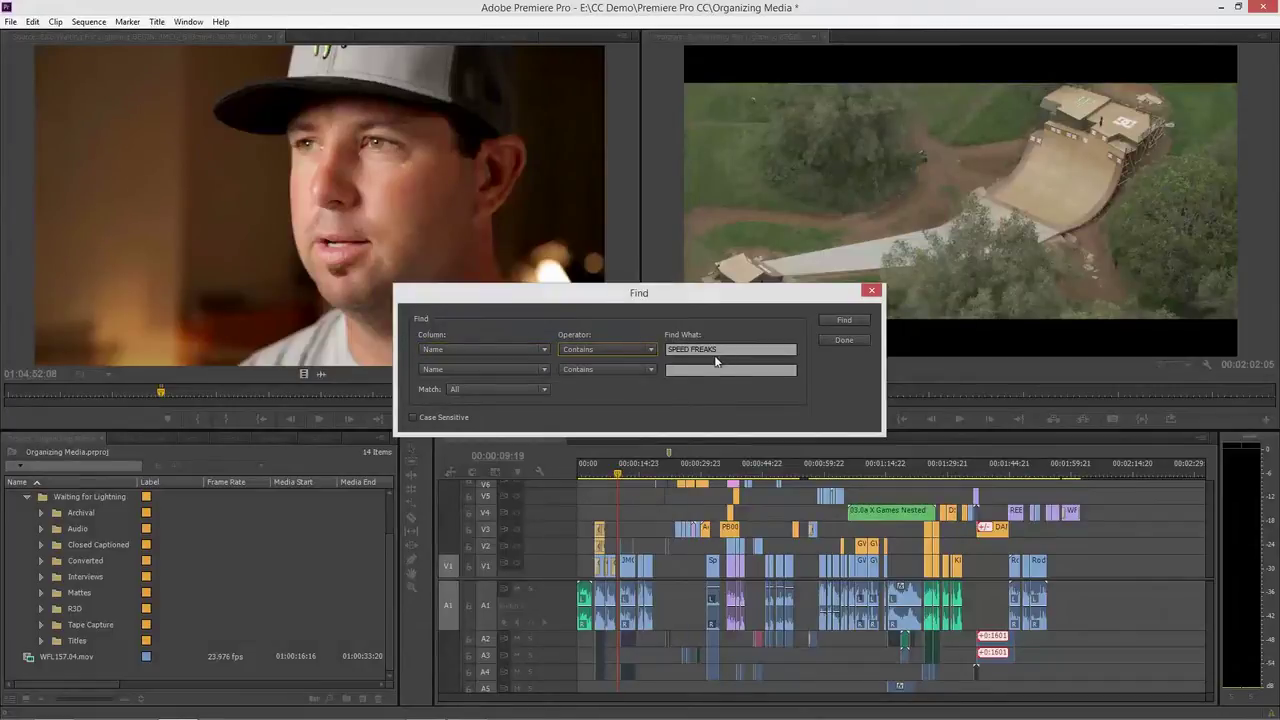
{"action": "left_click", "coordinate": [842, 321]}
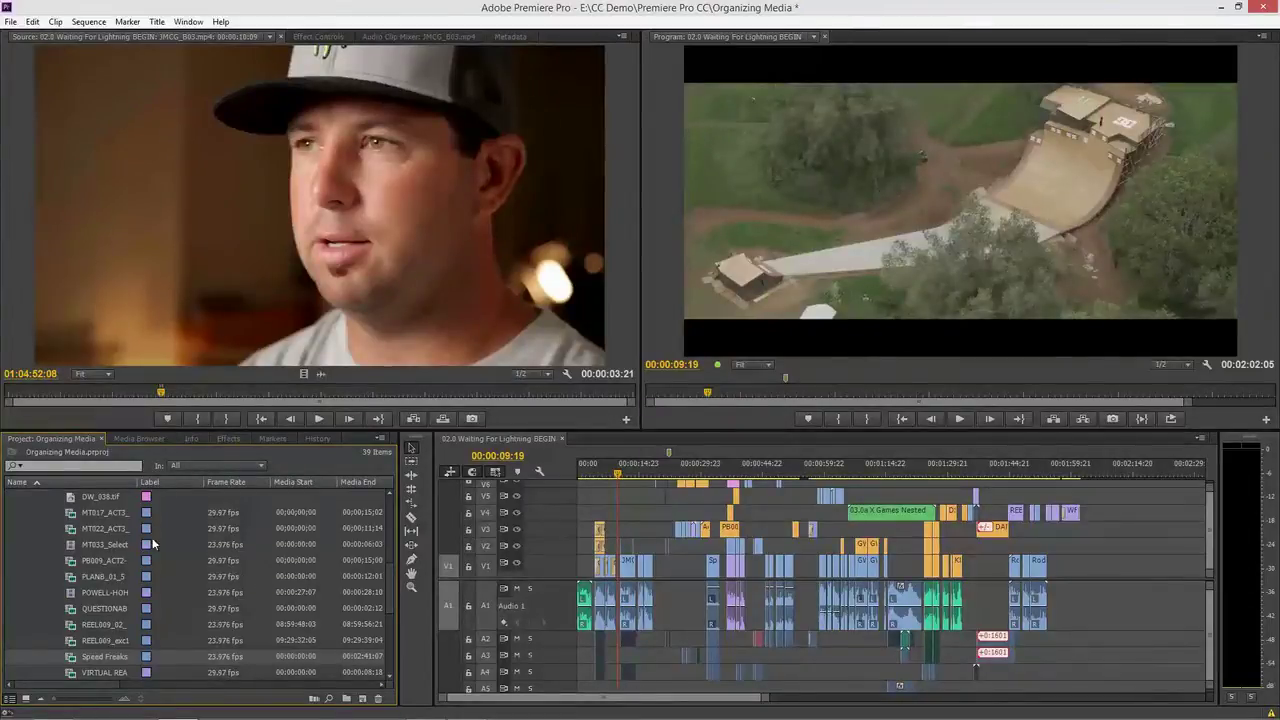
Step: Maximize the Project panel, then collapse and re-expand the Waiting for Lightning folder
{"action": "key", "text": "grave"}
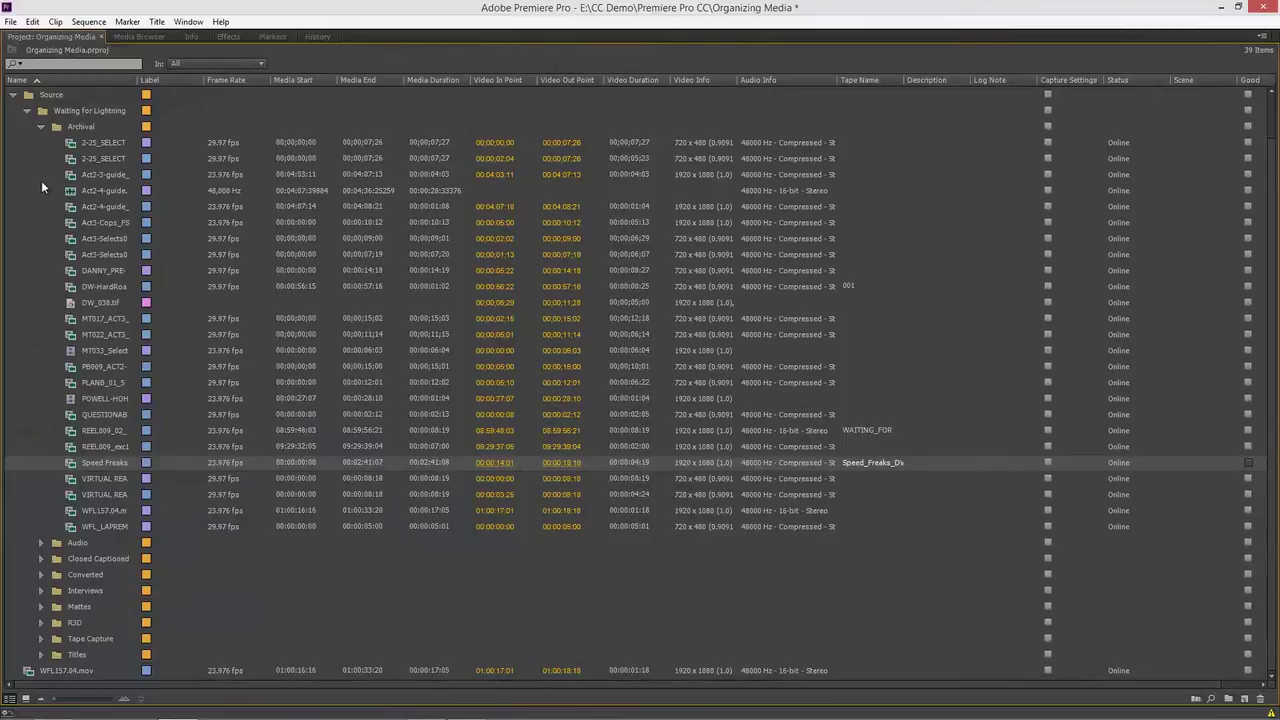
{"action": "left_click", "coordinate": [27, 111]}
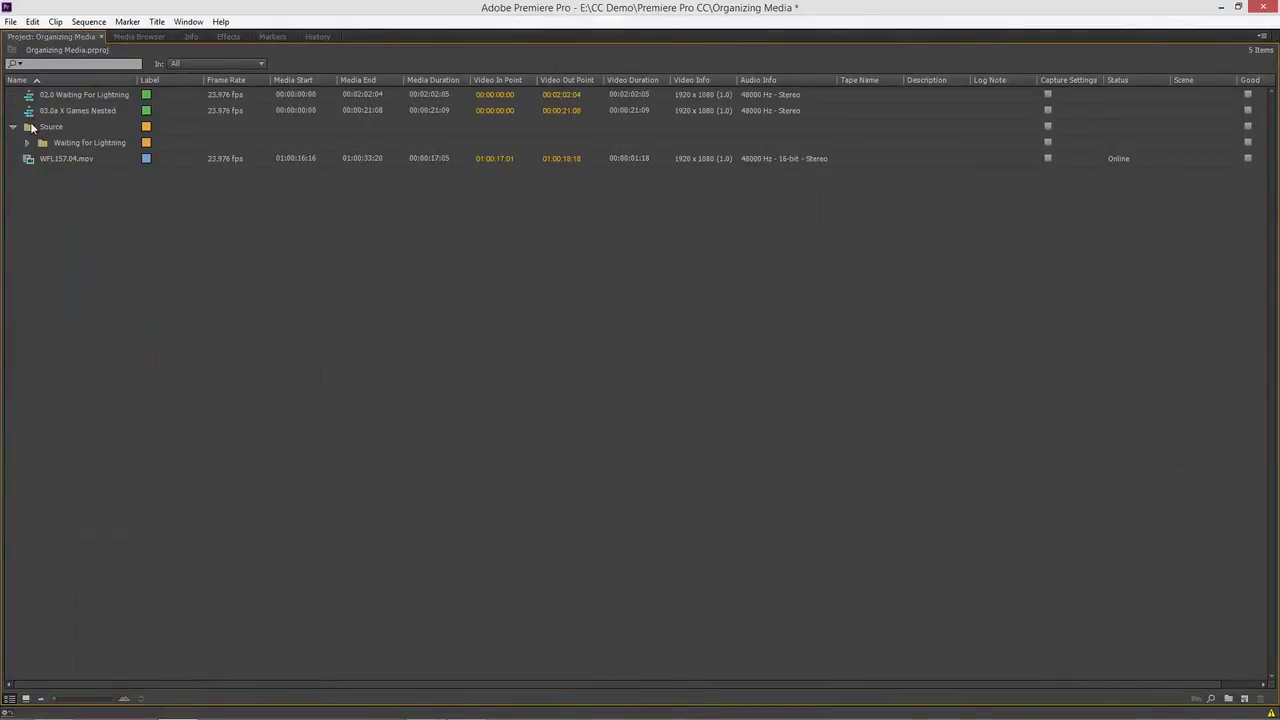
{"action": "left_click", "coordinate": [27, 142]}
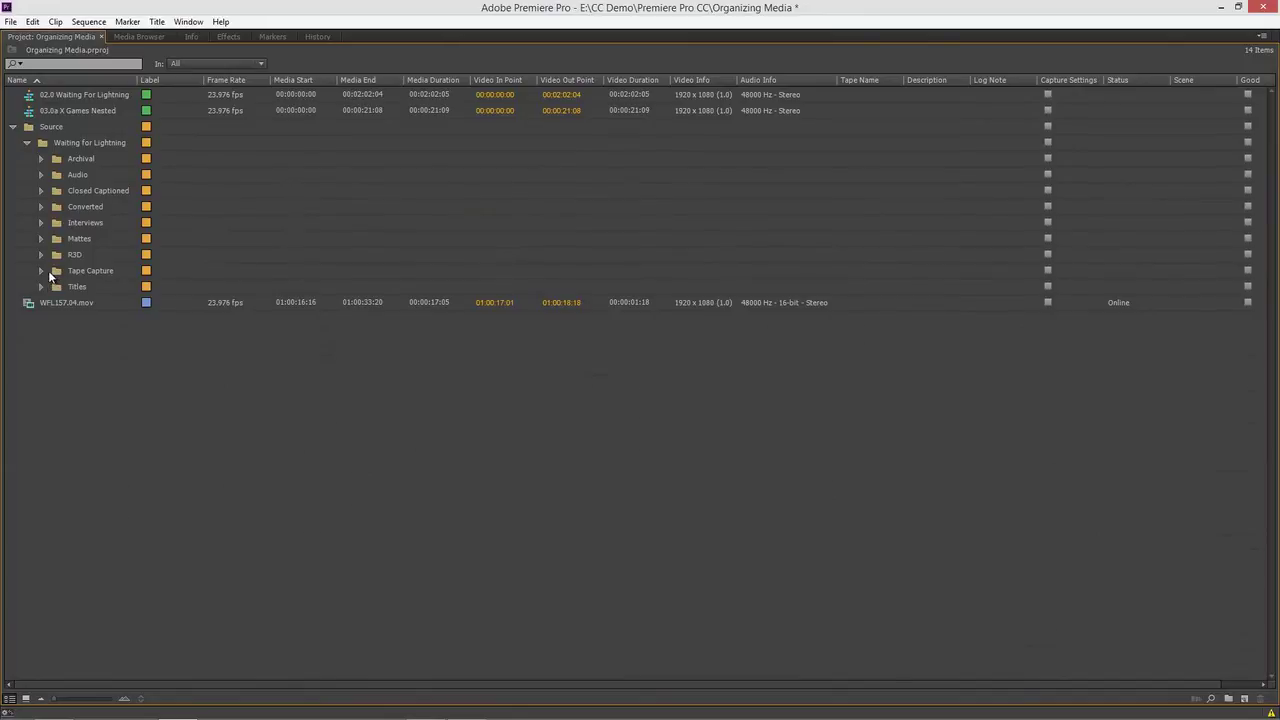
Step: Open the Converted bin as a separate panel, then close it to return to the folder list
{"action": "double_click", "coordinate": [56, 208]}
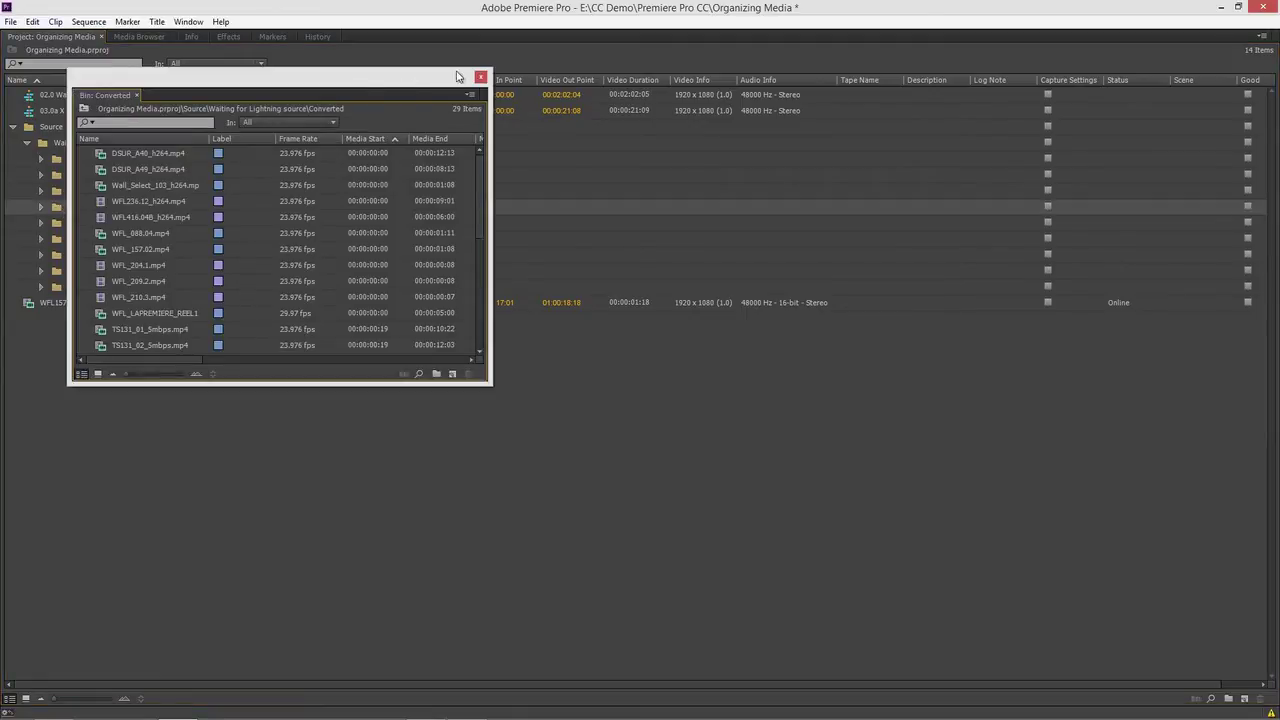
{"action": "left_click_drag", "start_coordinate": [458, 76], "coordinate": [504, 52]}
{"action": "left_click", "coordinate": [526, 52]}
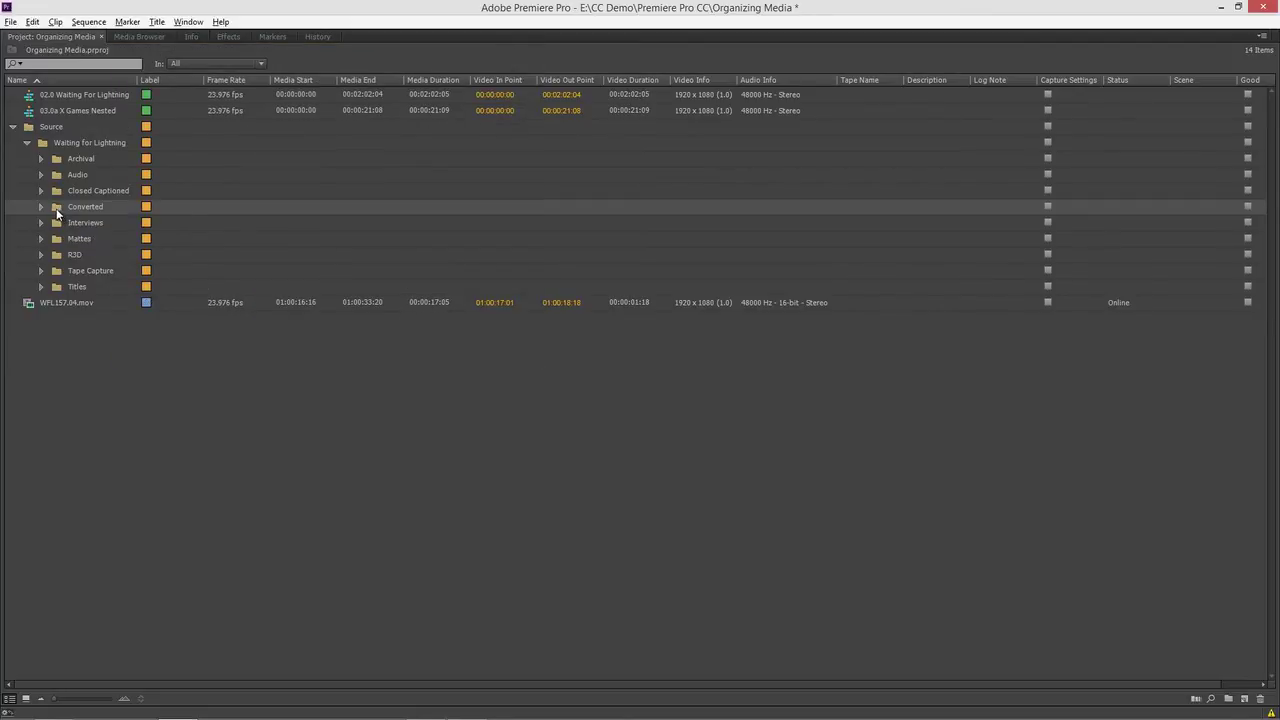
{"action": "double_click", "coordinate": [55, 206], "text": "alt"}
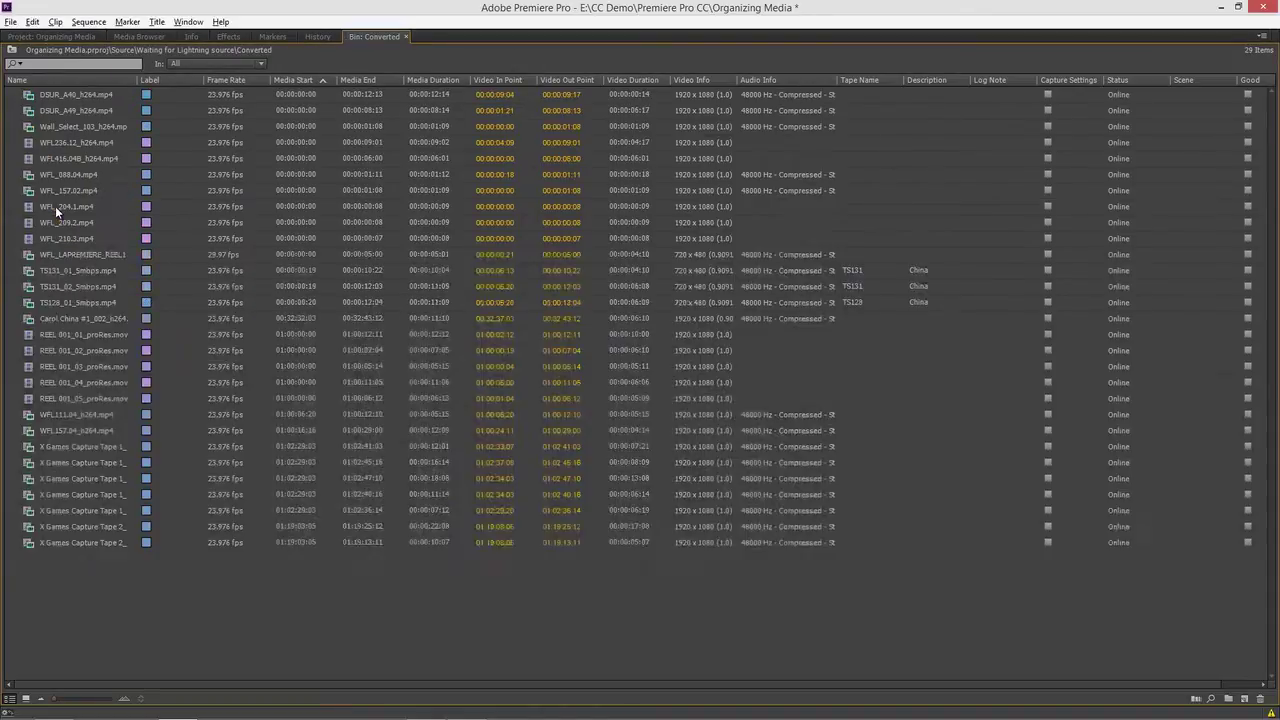
{"action": "left_click", "coordinate": [370, 46]}
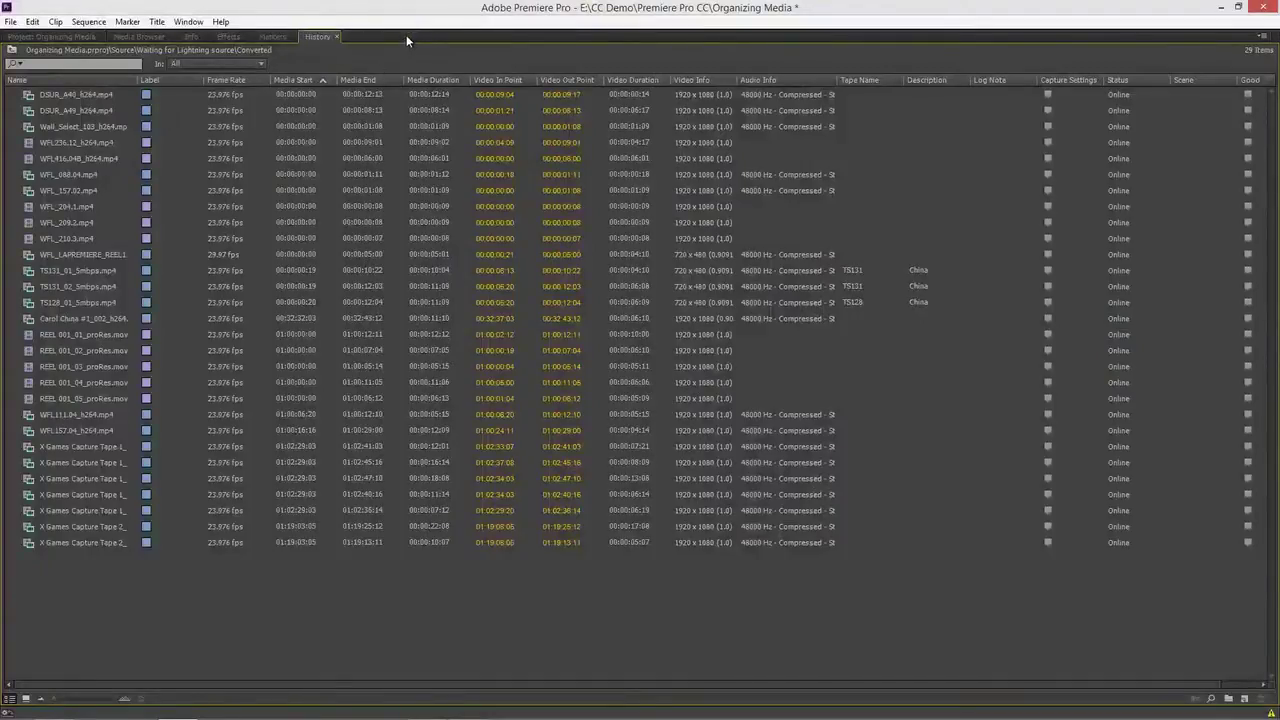
{"action": "left_click", "coordinate": [406, 36]}
{"action": "left_click", "coordinate": [64, 40]}
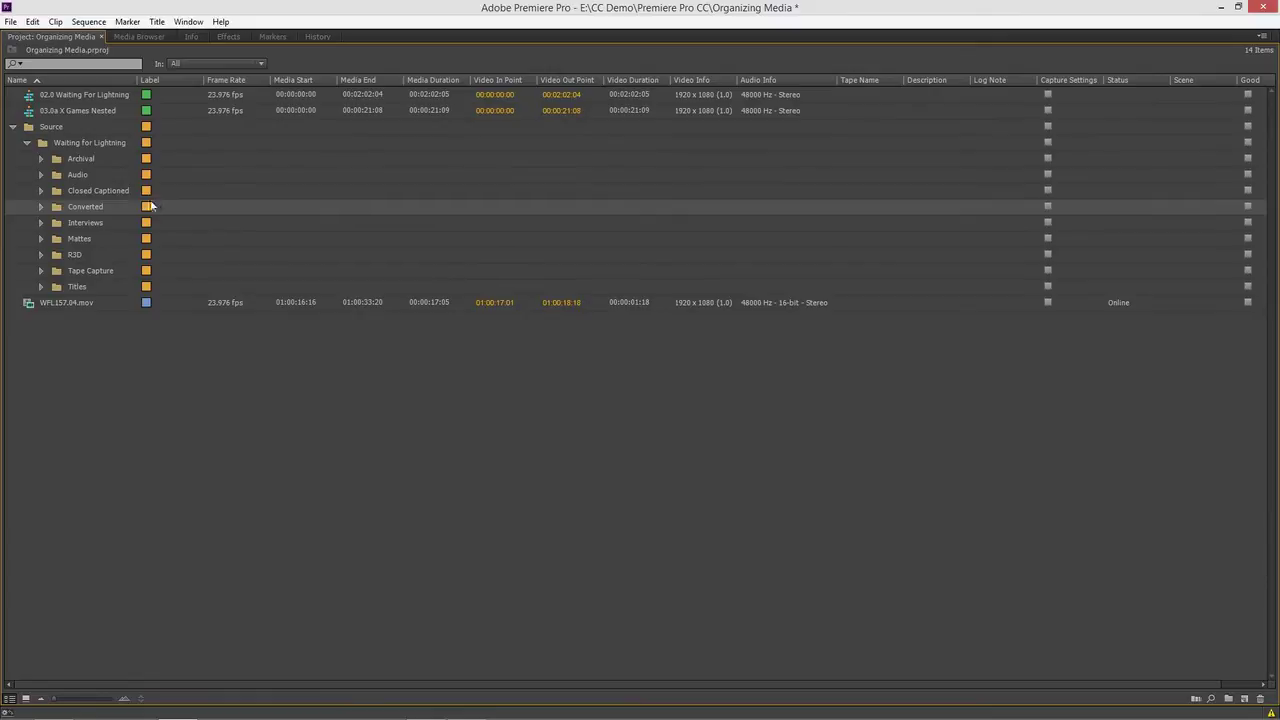
Step: Open the Converted bin in place and sort its 29 clips by the Video Info column
{"action": "double_click", "coordinate": [56, 210]}
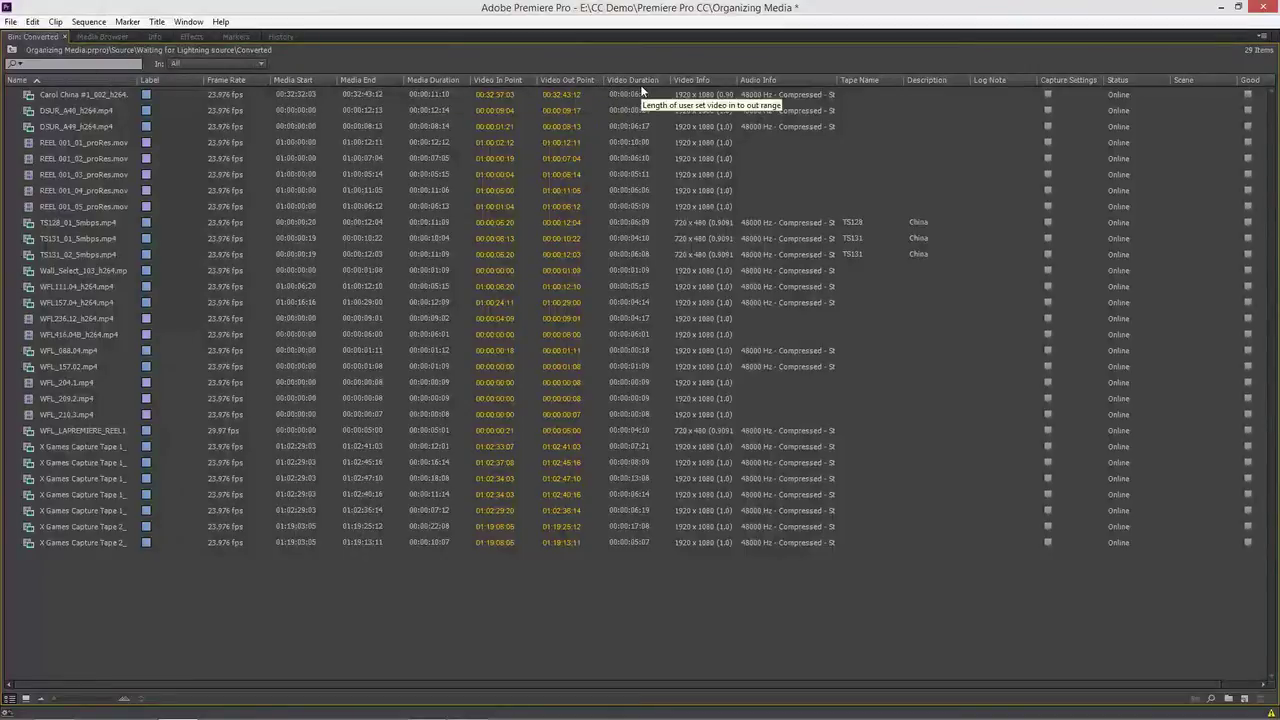
{"action": "left_click", "coordinate": [712, 80]}
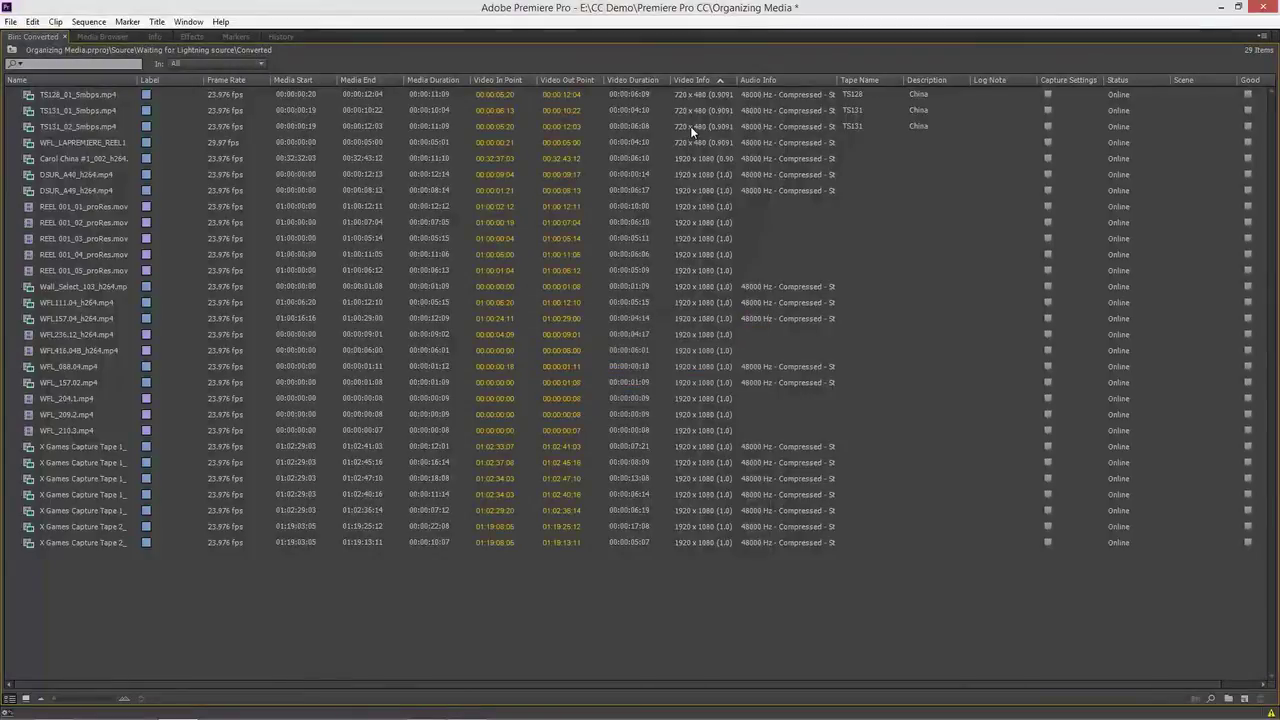
Step: Select the four 720 x 480 clips, then create an empty bin with Ctrl+B and undo it
{"action": "left_click", "coordinate": [27, 95]}
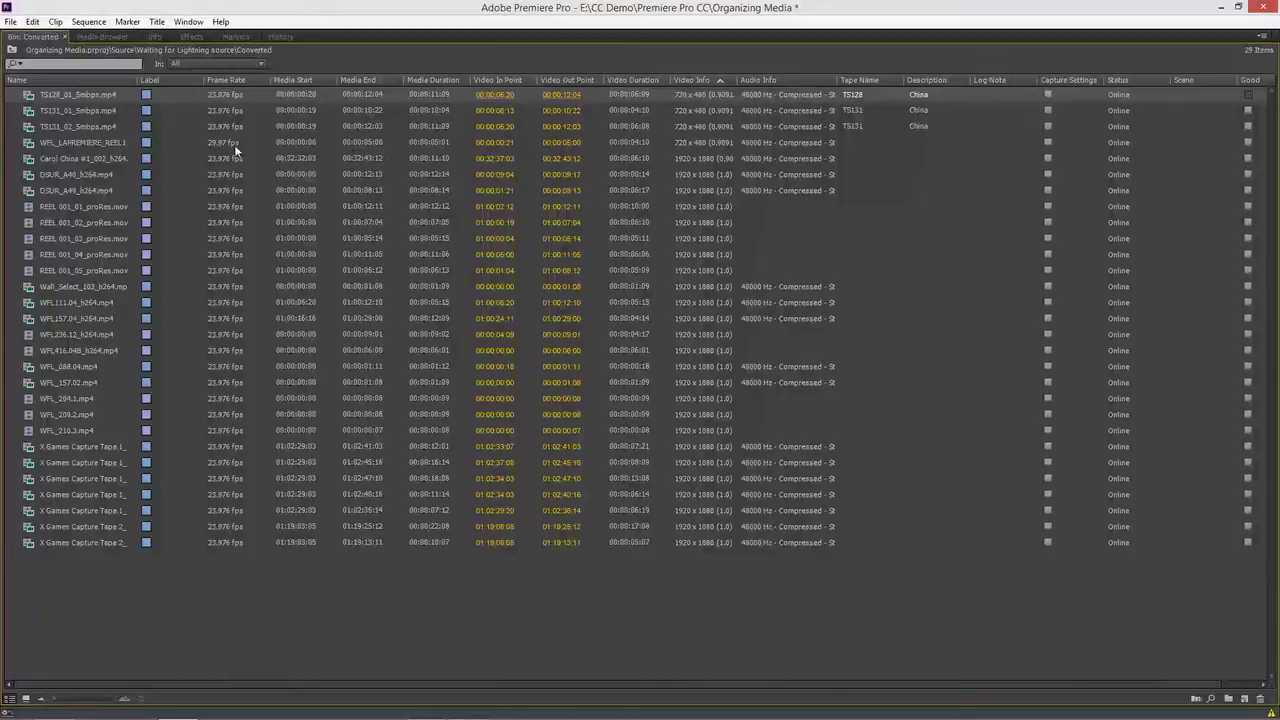
{"action": "left_click", "coordinate": [35, 145], "text": "shift"}
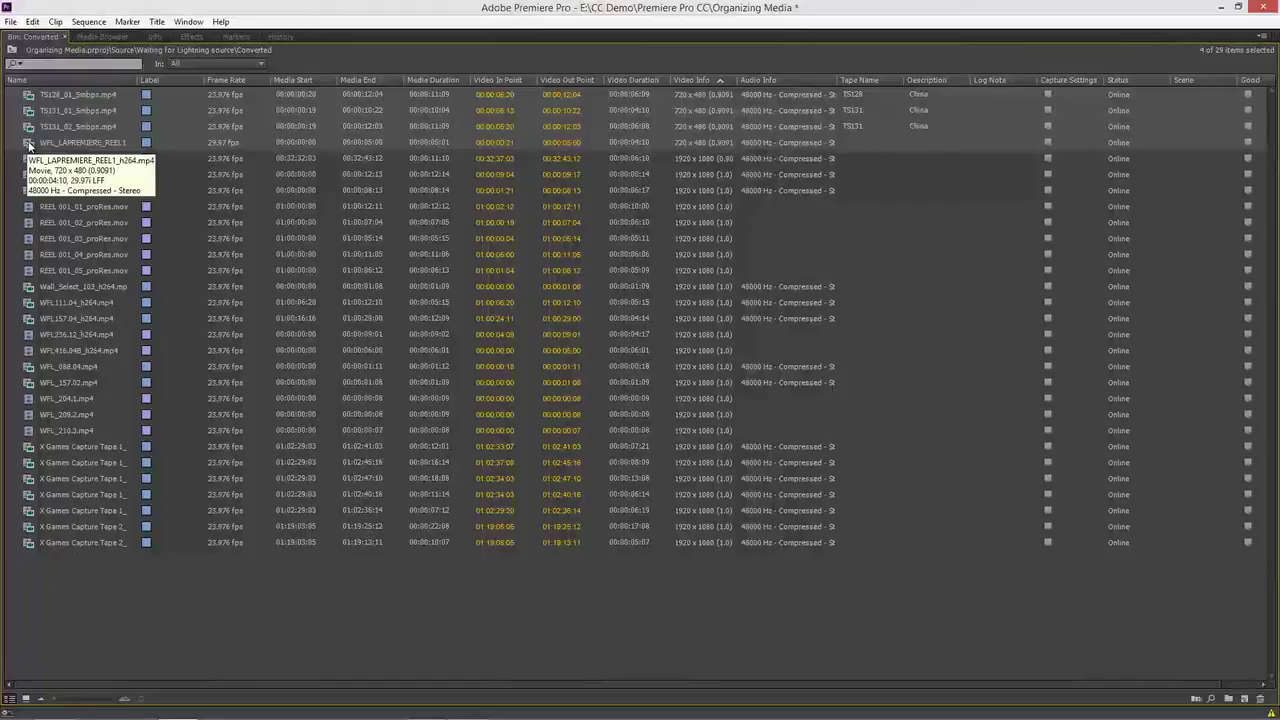
{"action": "key", "text": "ctrl+b"}
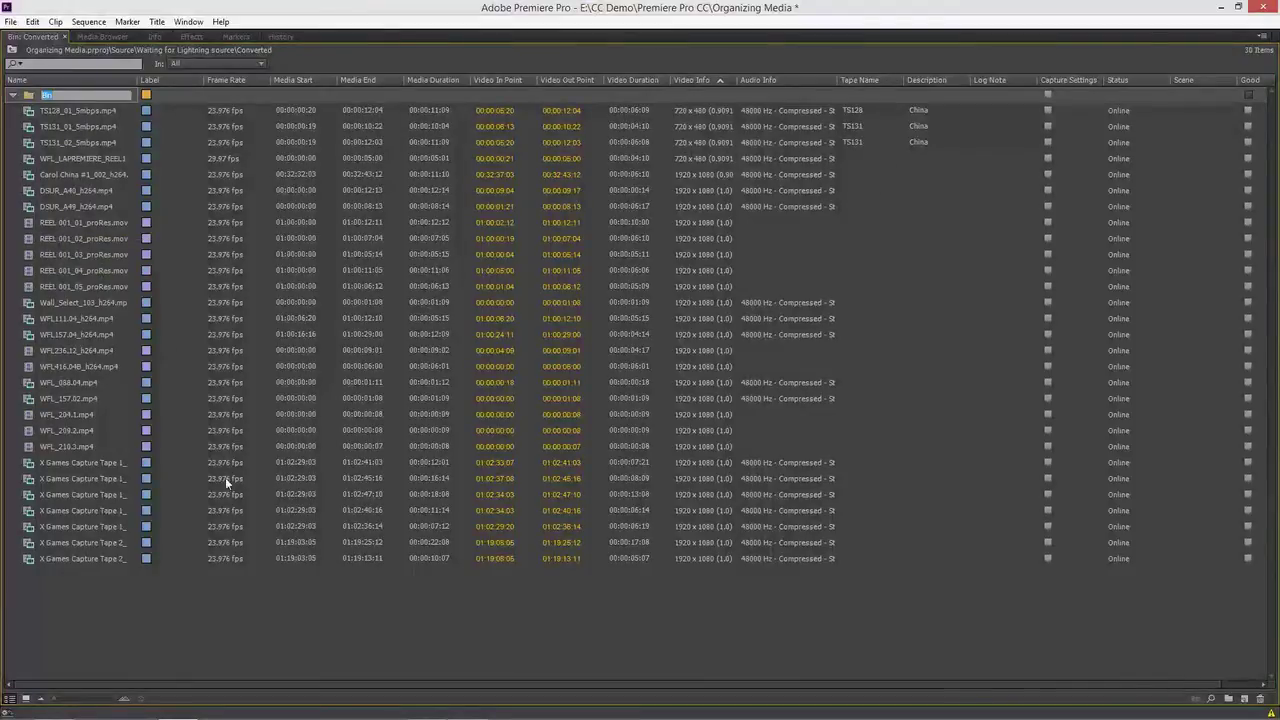
{"action": "left_click", "coordinate": [231, 600]}
{"action": "key", "text": "ctrl+z"}
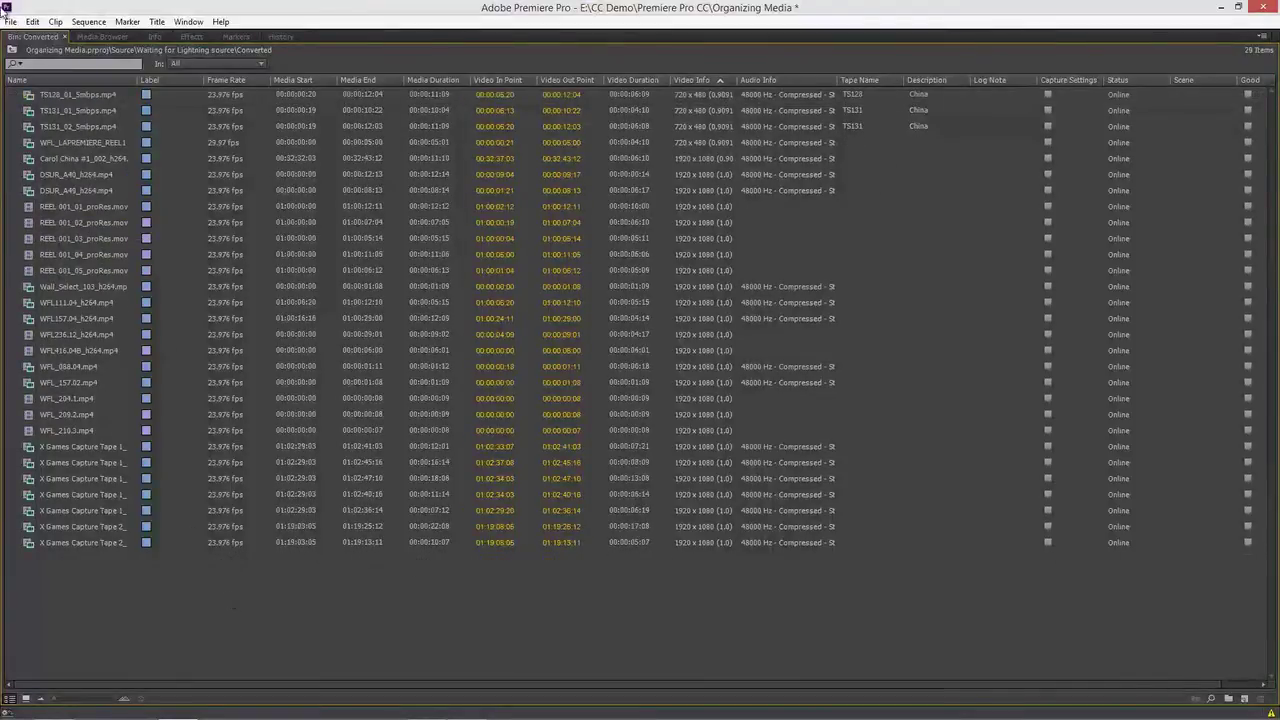
Step: Drag the four selected 720 x 480 clips onto New Bin, name it 720, and collapse it
{"action": "left_click", "coordinate": [30, 143]}
{"action": "left_click", "coordinate": [29, 96], "text": "shift"}
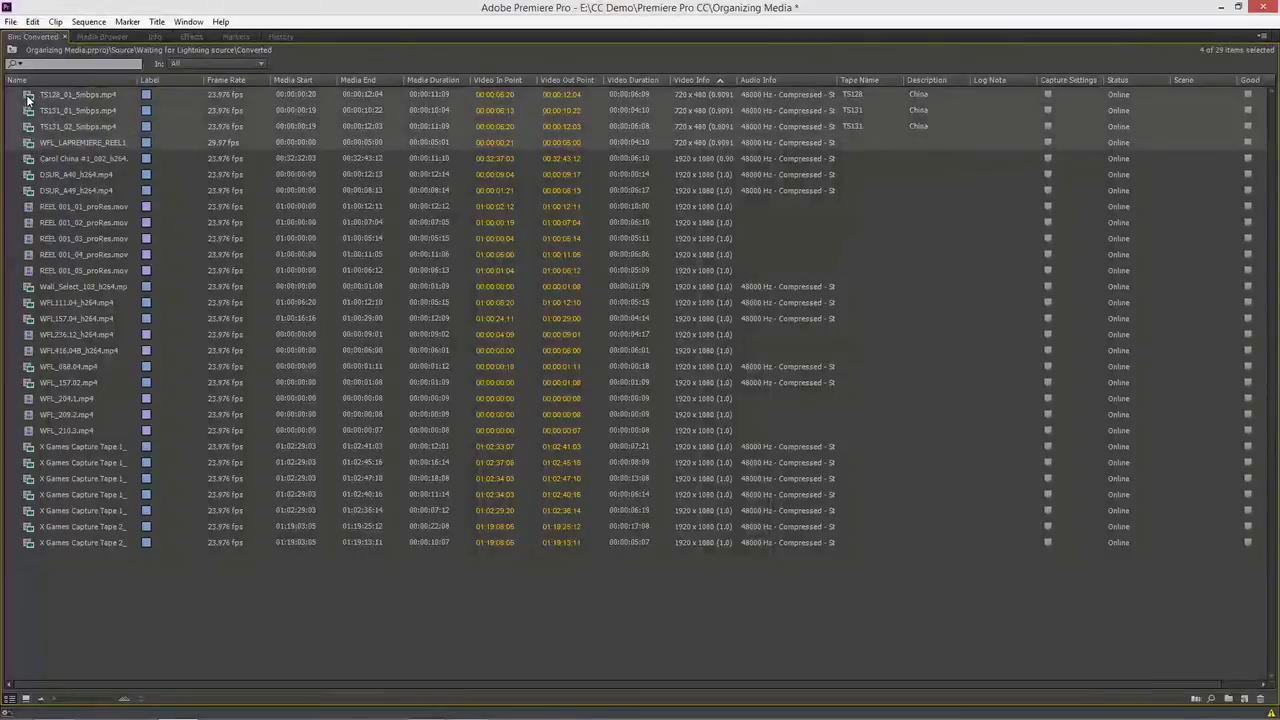
{"action": "left_click_drag", "start_coordinate": [29, 96], "coordinate": [1229, 698]}
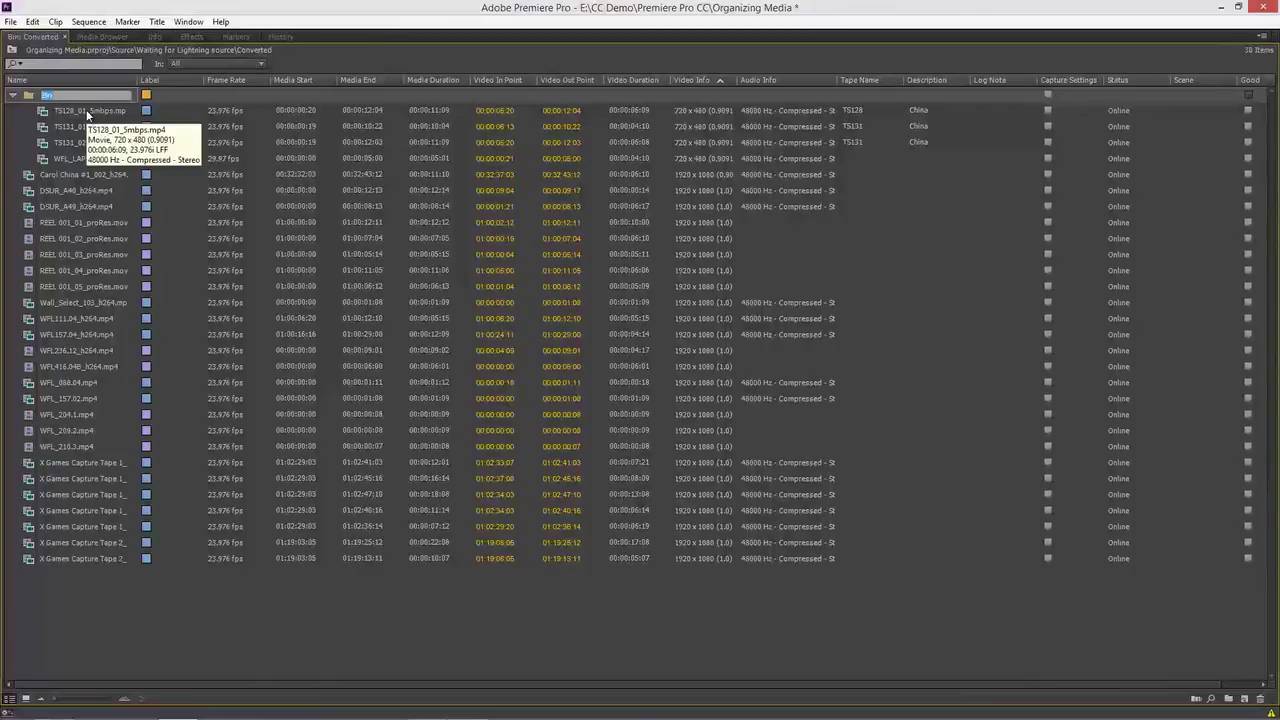
{"action": "key", "text": "Return"}
{"action": "left_click", "coordinate": [88, 112]}
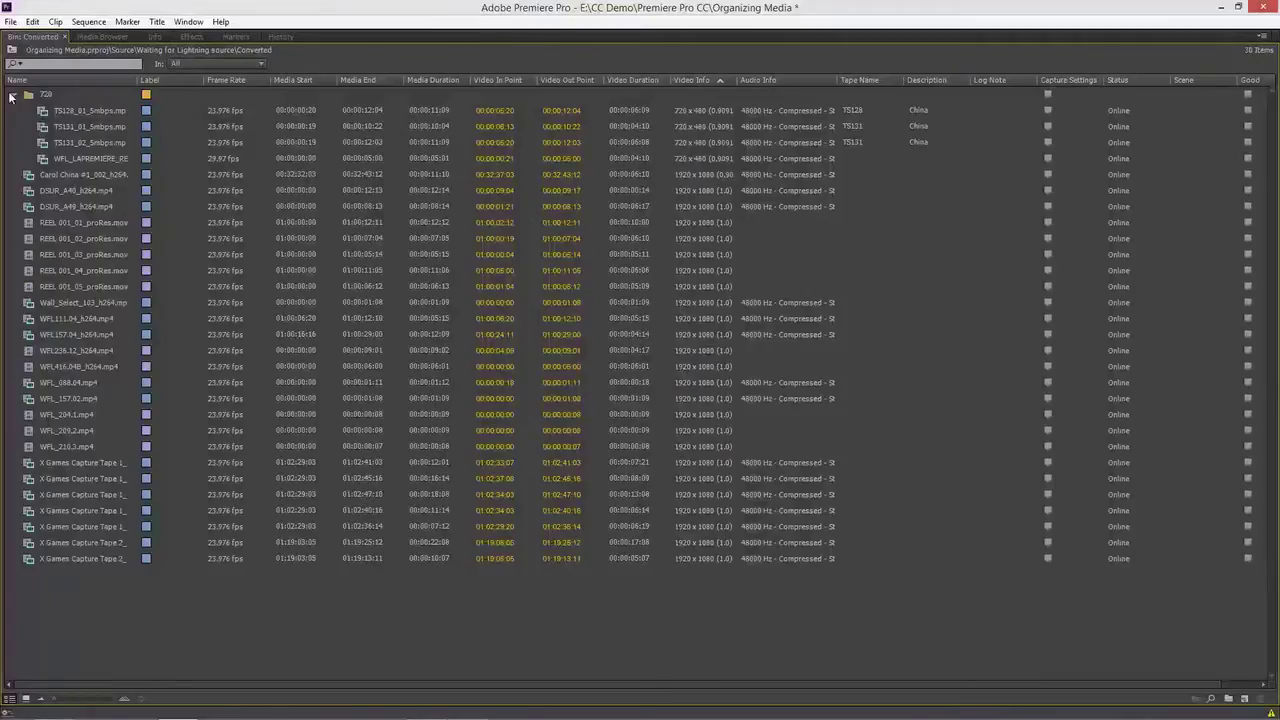
{"action": "left_click", "coordinate": [12, 95]}
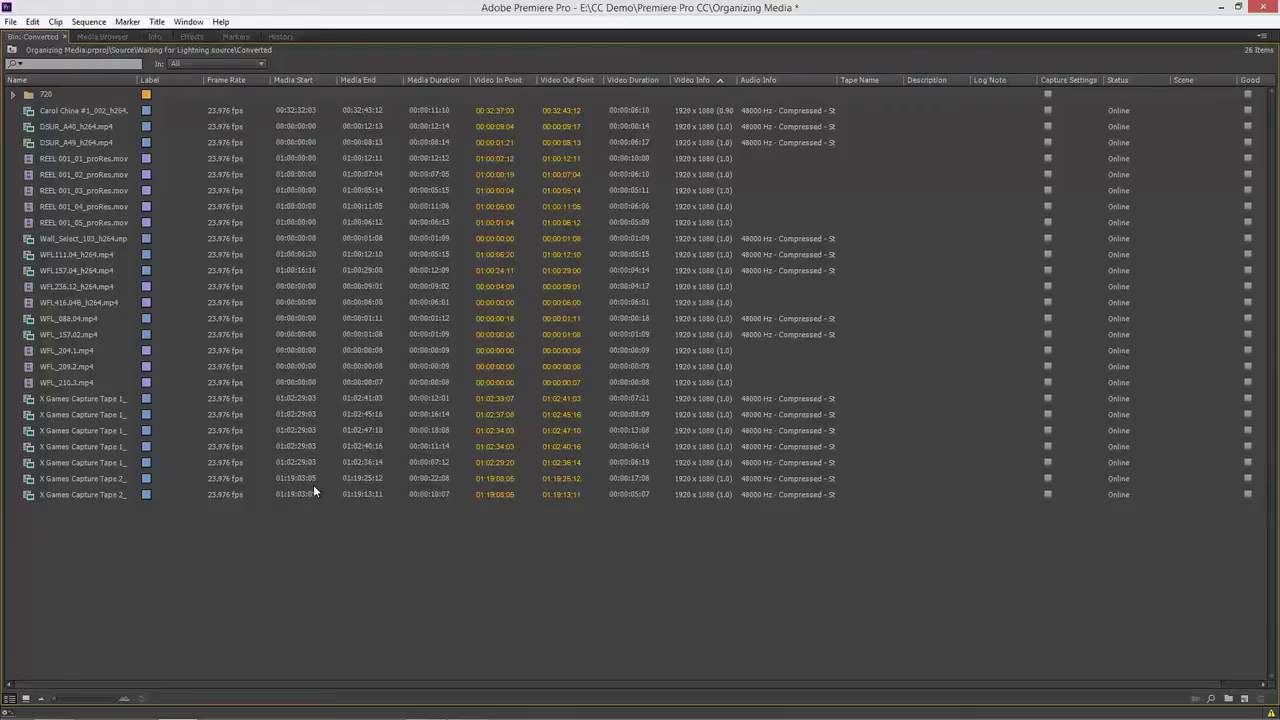
Step: Marquee-select the remaining 25 clips into a new bin named 1080 and expand it
{"action": "left_click_drag", "start_coordinate": [121, 531], "coordinate": [28, 113]}
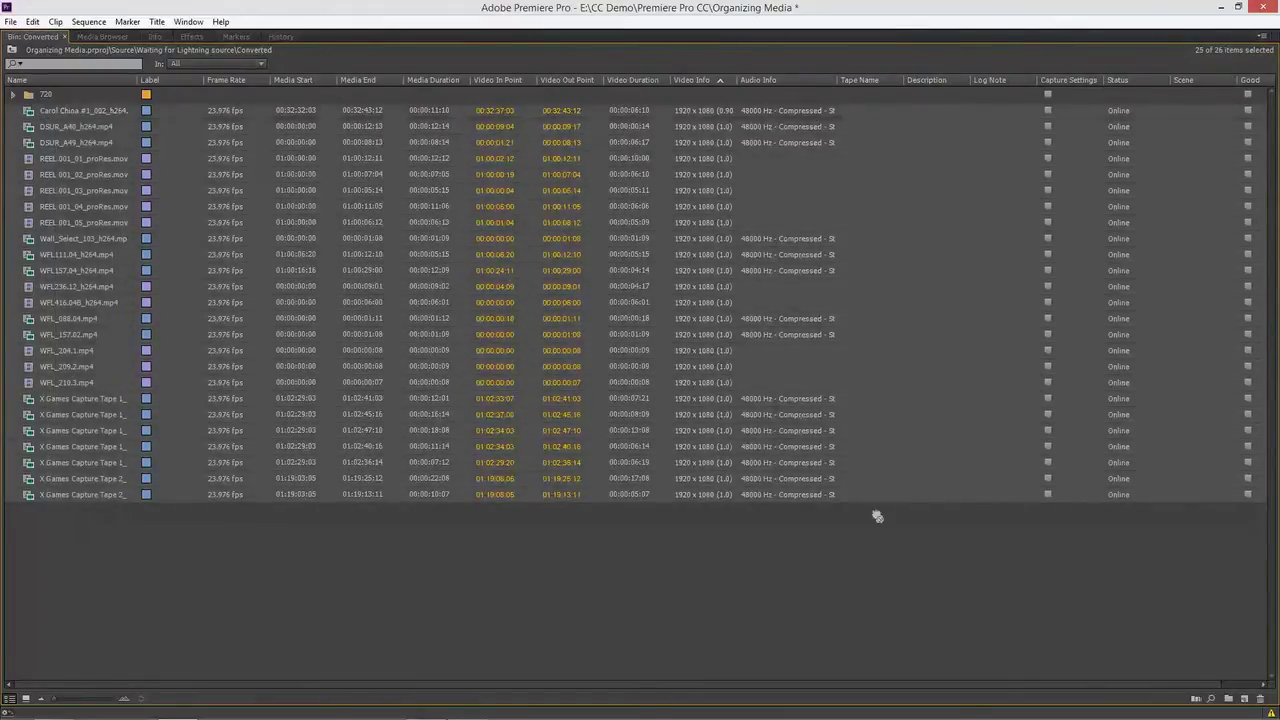
{"action": "left_click", "coordinate": [1230, 698]}
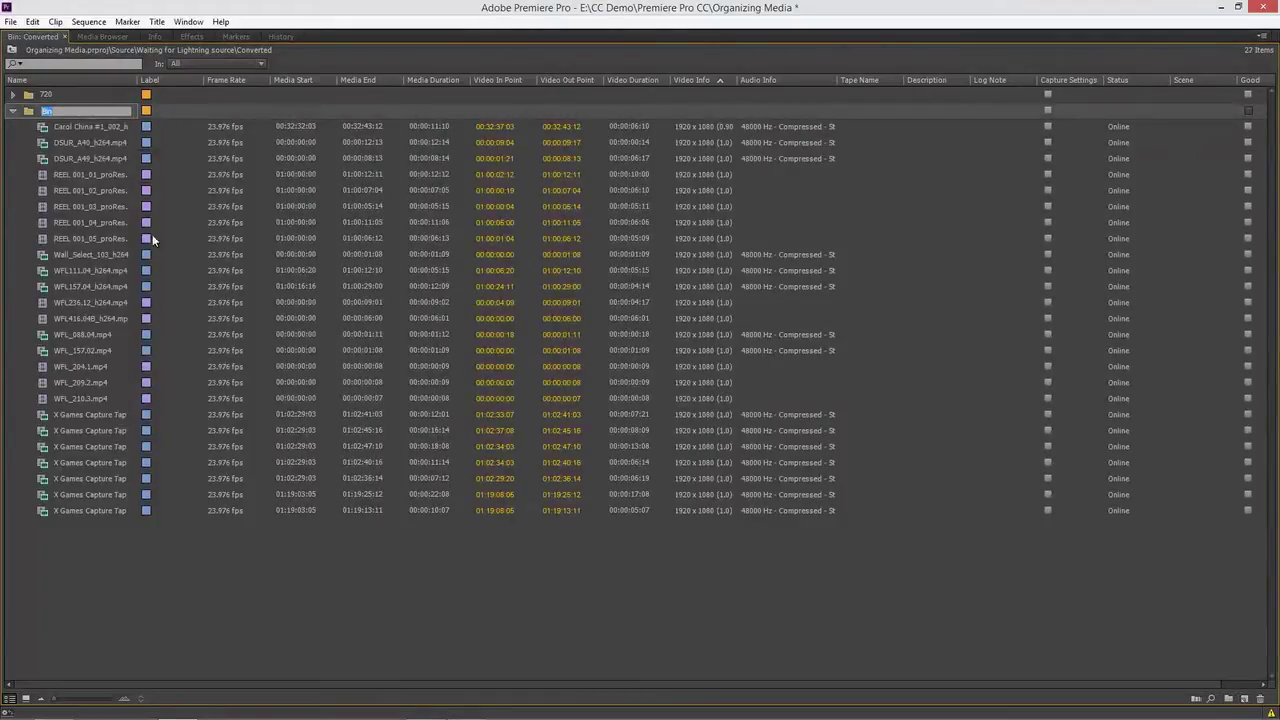
{"action": "type", "text": "1080"}
{"action": "key", "text": "Tab"}
{"action": "left_click", "coordinate": [253, 627]}
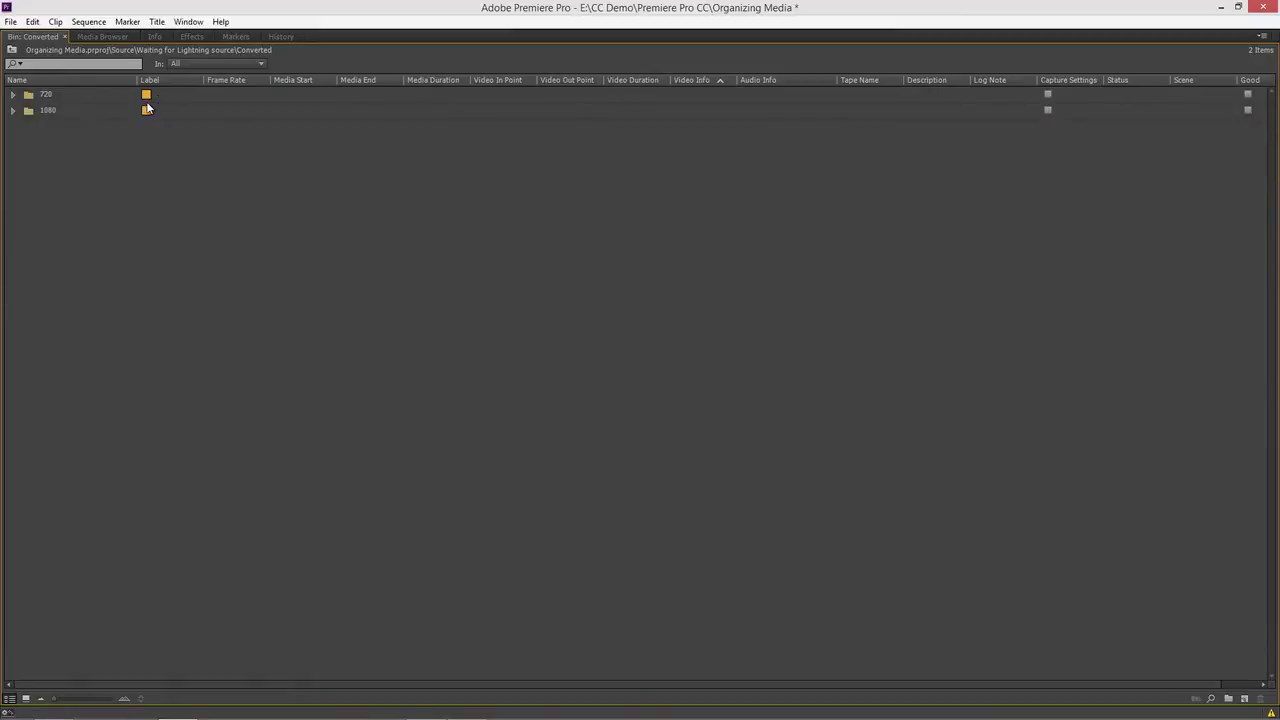
{"action": "left_click", "coordinate": [12, 110]}
Step: Expand the 720 bin, uncheck its Good mark, and bring up the bin panel menu
{"action": "left_click", "coordinate": [13, 95]}
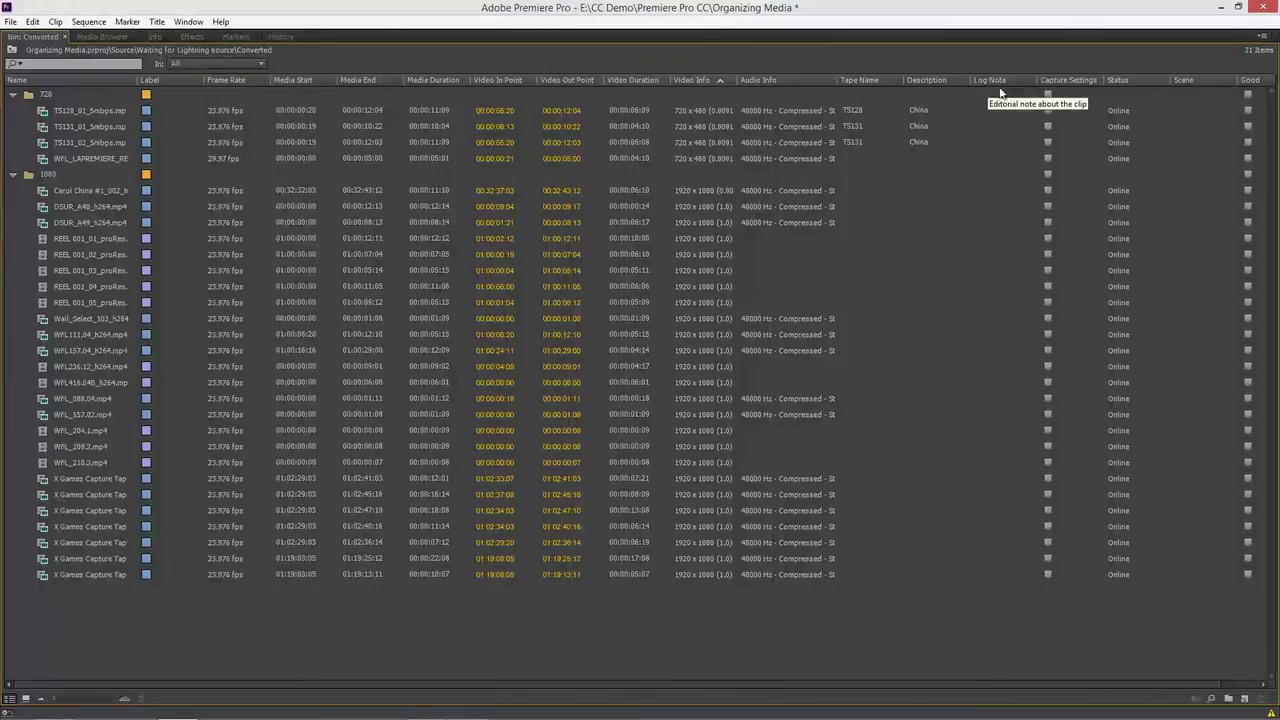
{"action": "left_click", "coordinate": [1249, 95]}
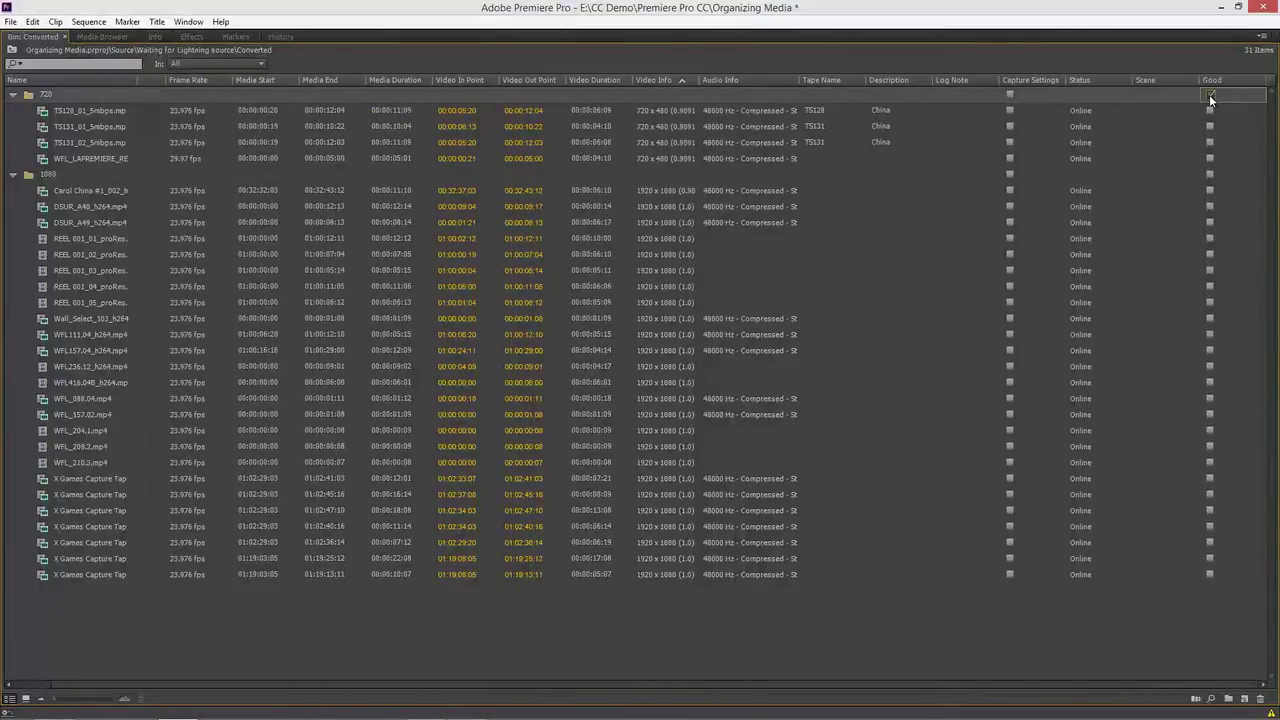
{"action": "left_click", "coordinate": [1210, 96]}
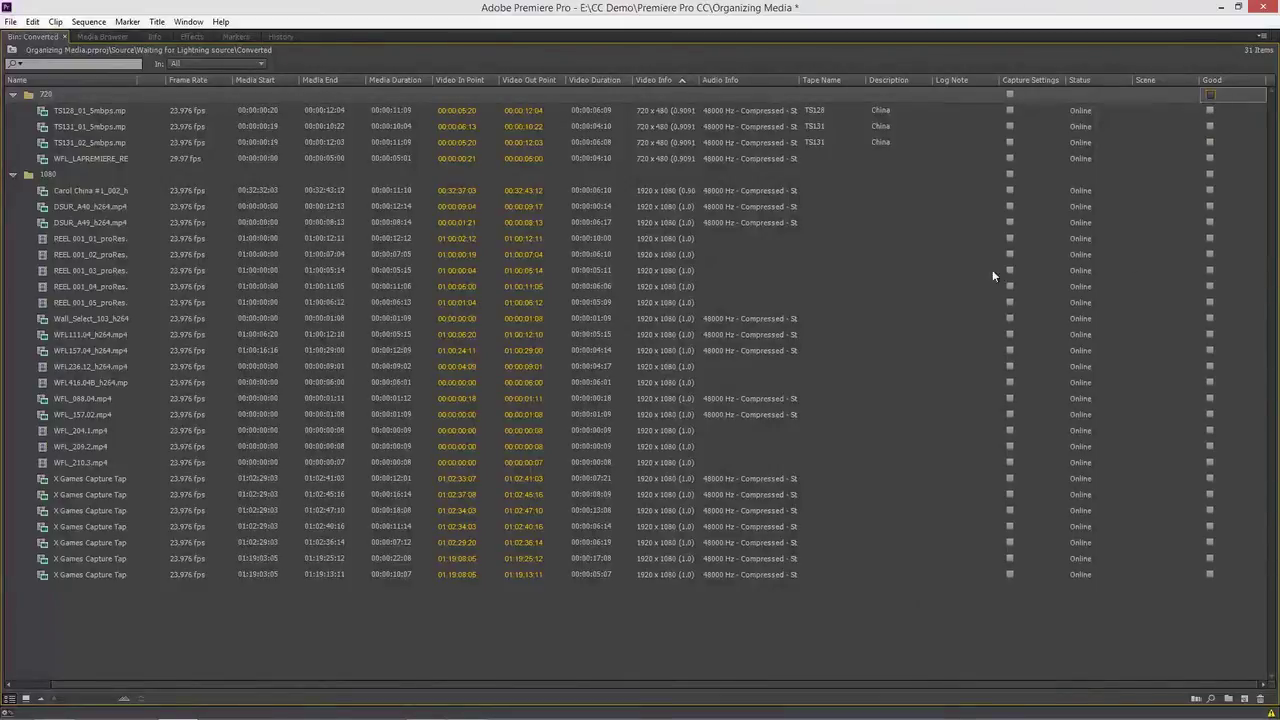
{"action": "left_click", "coordinate": [1263, 36]}
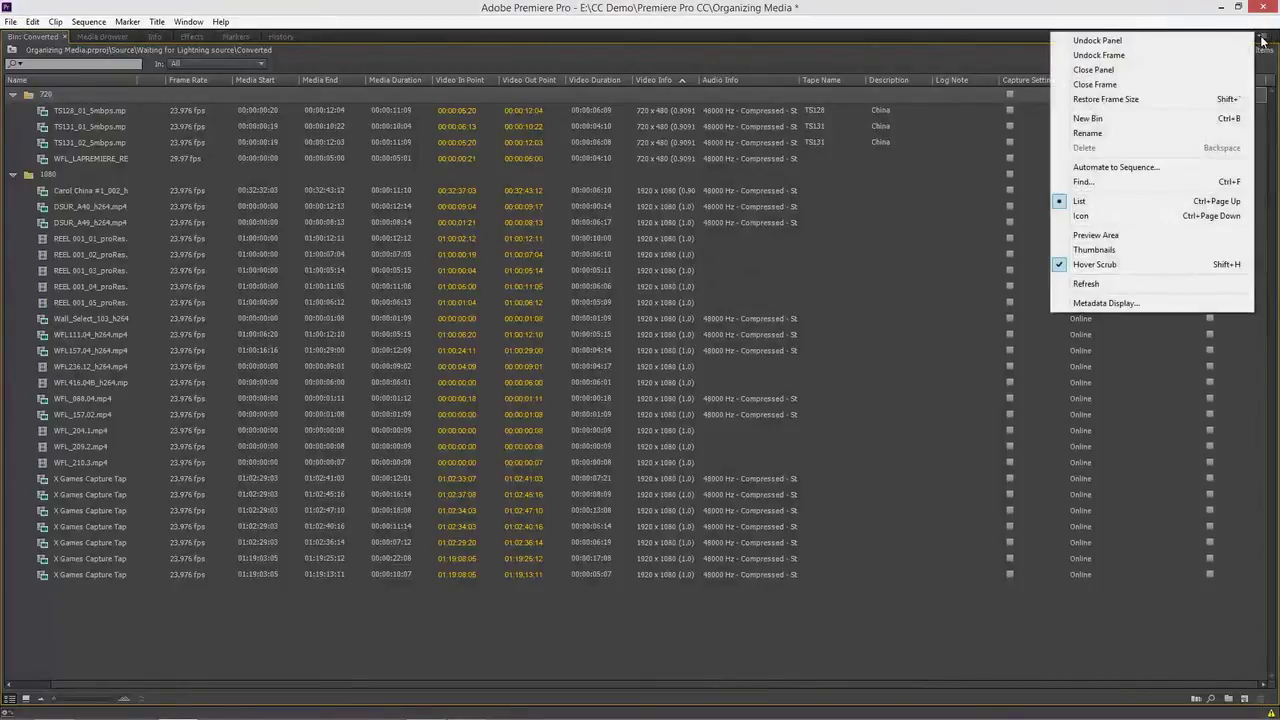
Step: In Metadata Display, tick Video Usage under Premiere Pro Project Metadata and click OK
{"action": "left_click", "coordinate": [1151, 308]}
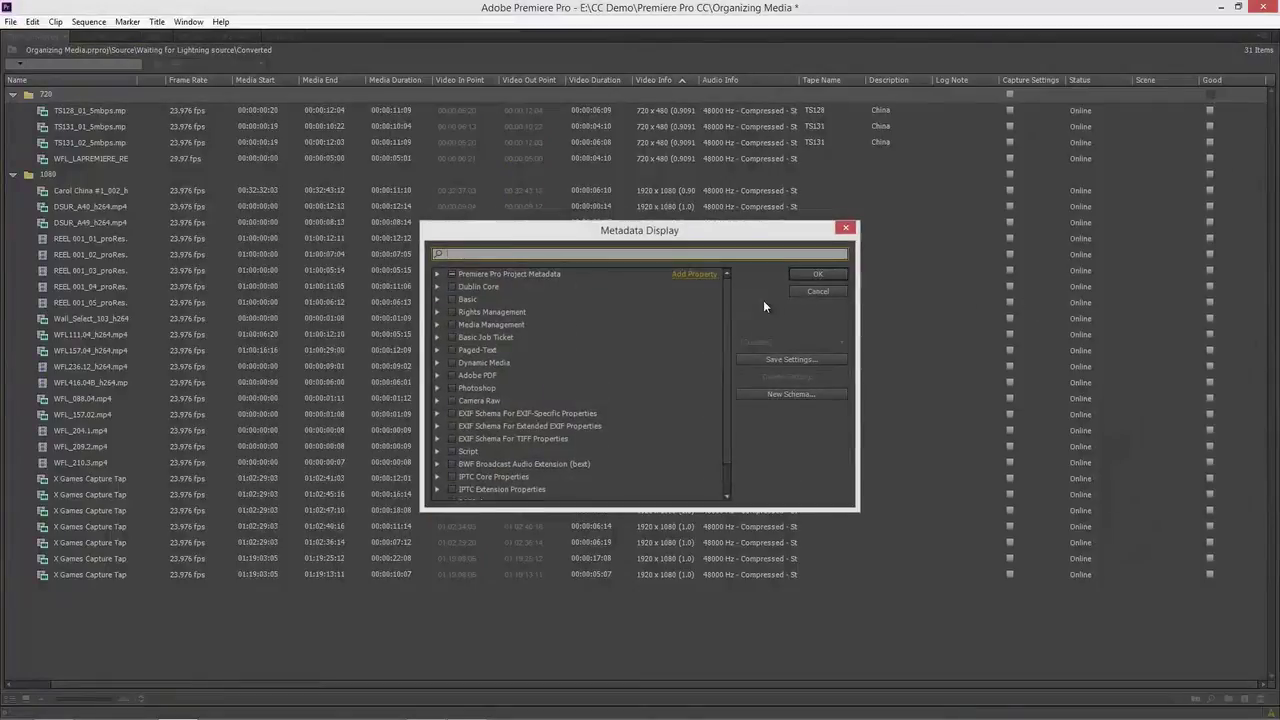
{"action": "double_click", "coordinate": [664, 221]}
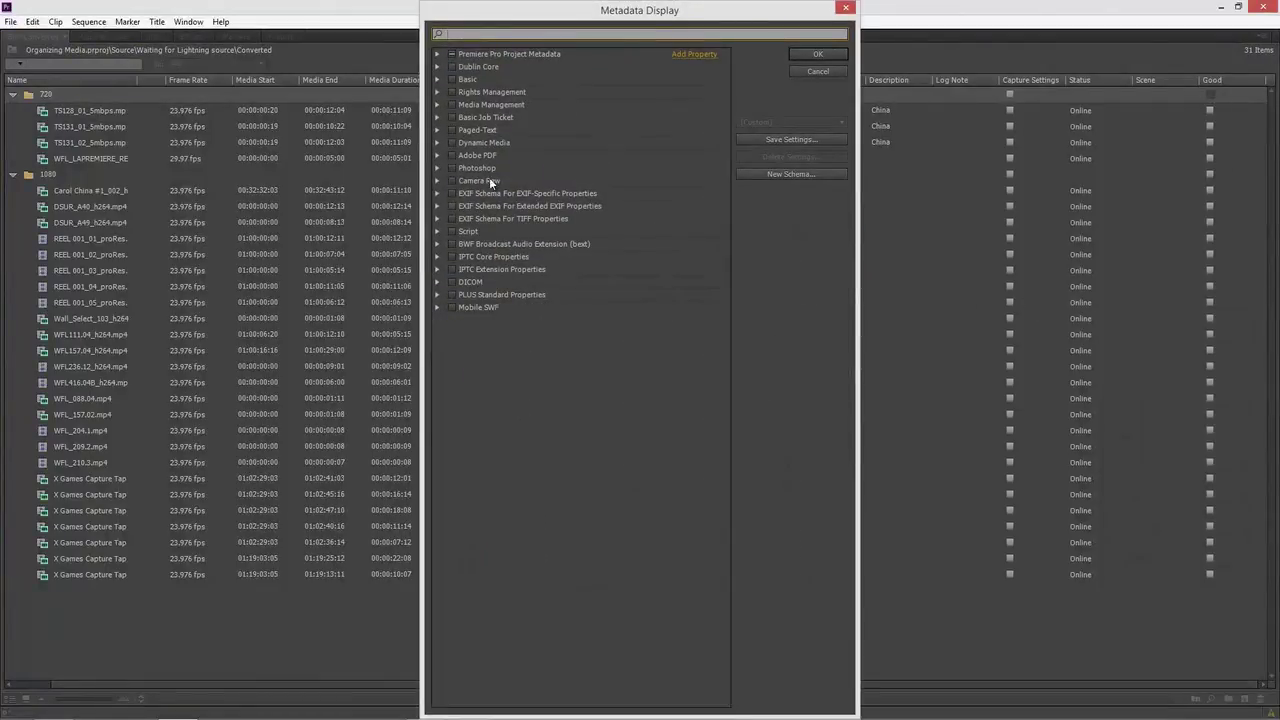
{"action": "left_click", "coordinate": [436, 56]}
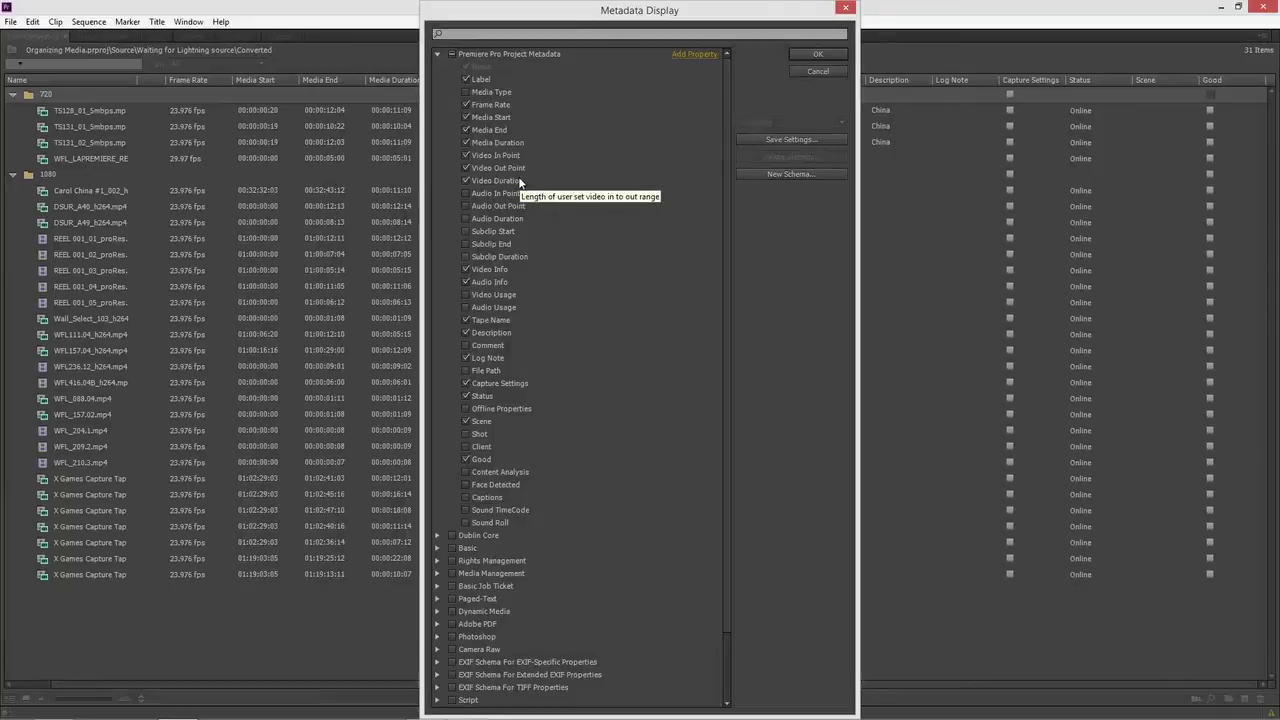
{"action": "left_click", "coordinate": [465, 295]}
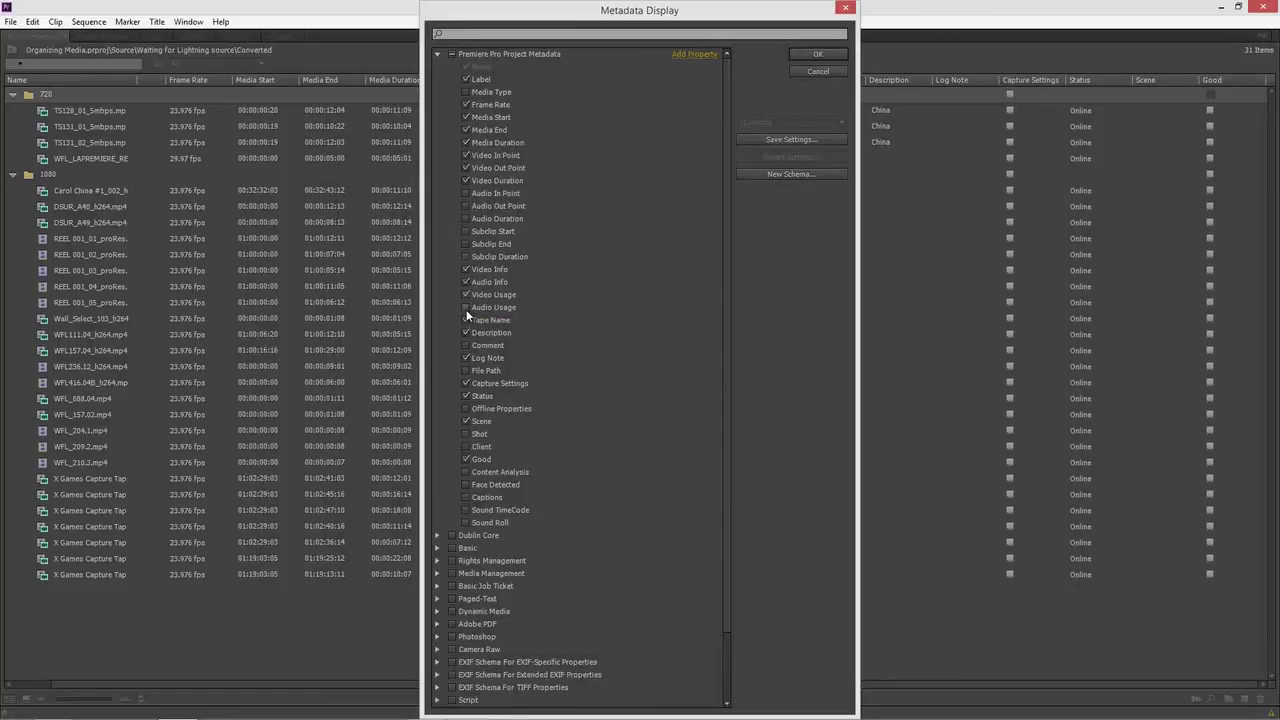
{"action": "left_click", "coordinate": [809, 52]}
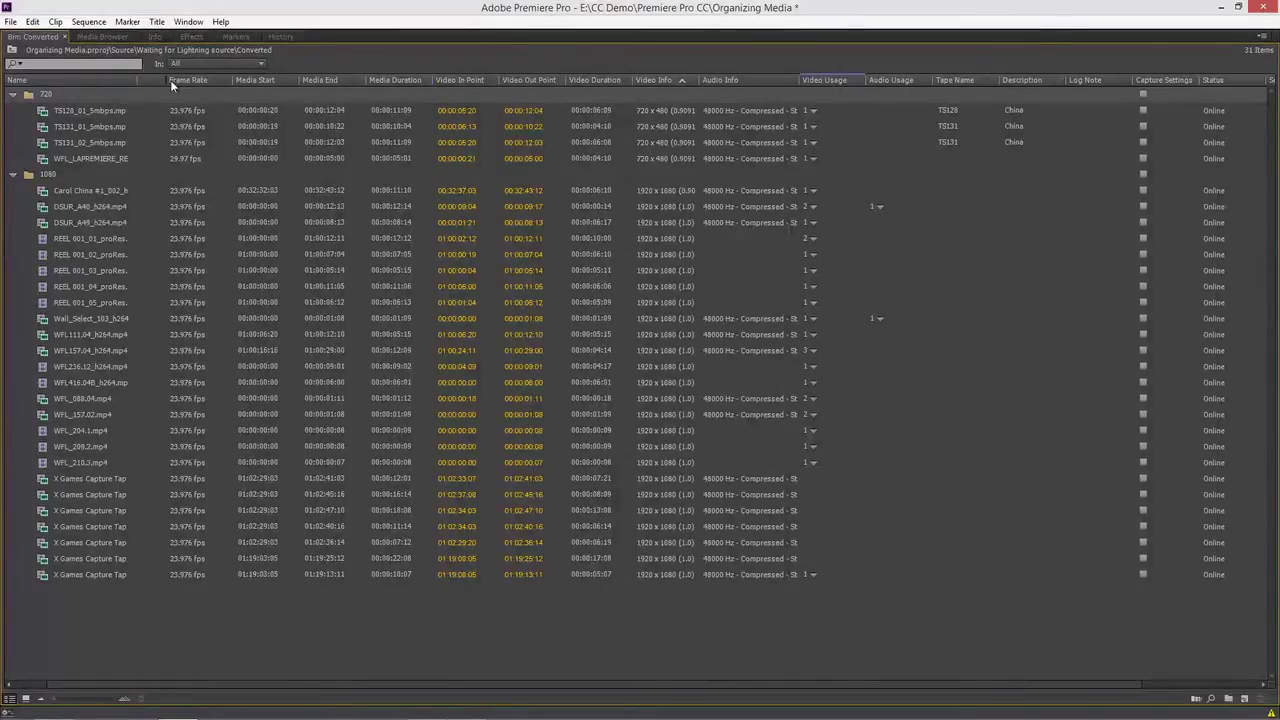
Step: Move Video Usage beside clip names, sort by it, and view WFL157.04's three sequence uses
{"action": "double_click", "coordinate": [137, 83]}
{"action": "left_click_drag", "start_coordinate": [135, 82], "coordinate": [132, 82]}
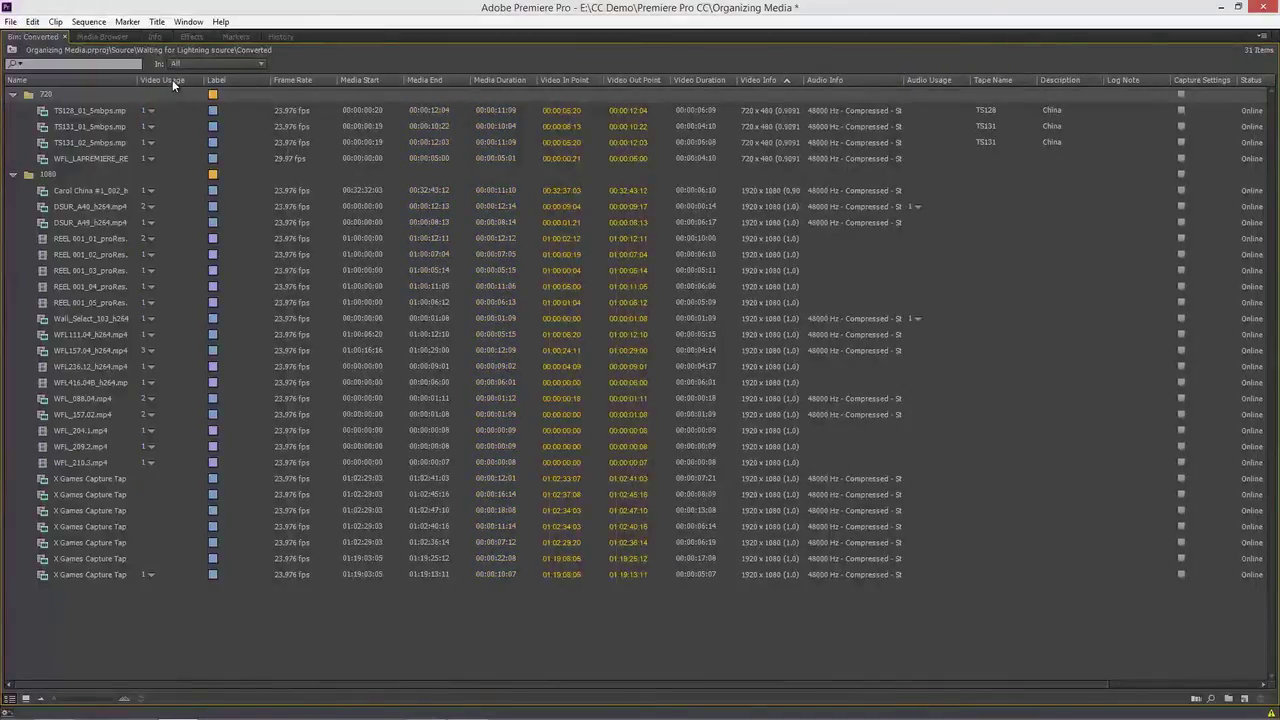
{"action": "left_click", "coordinate": [172, 79]}
{"action": "left_click", "coordinate": [172, 80]}
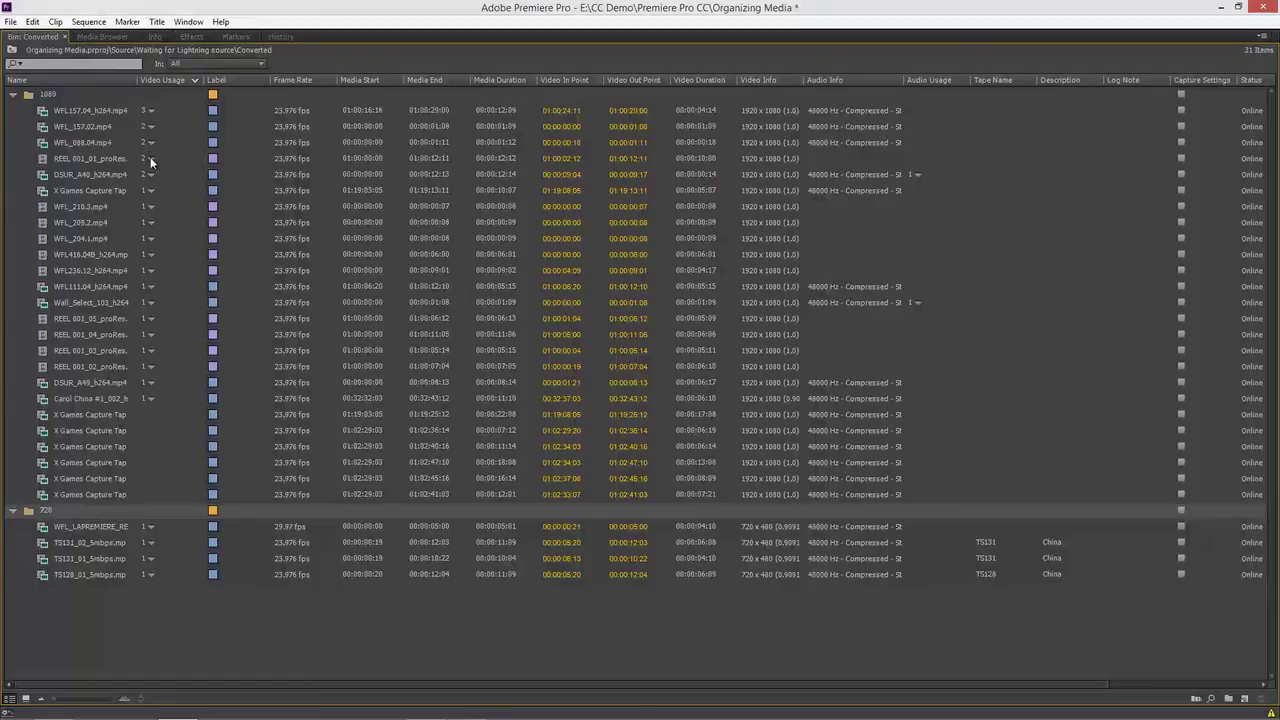
{"action": "left_click", "coordinate": [151, 110]}
{"action": "left_click", "coordinate": [1261, 36]}
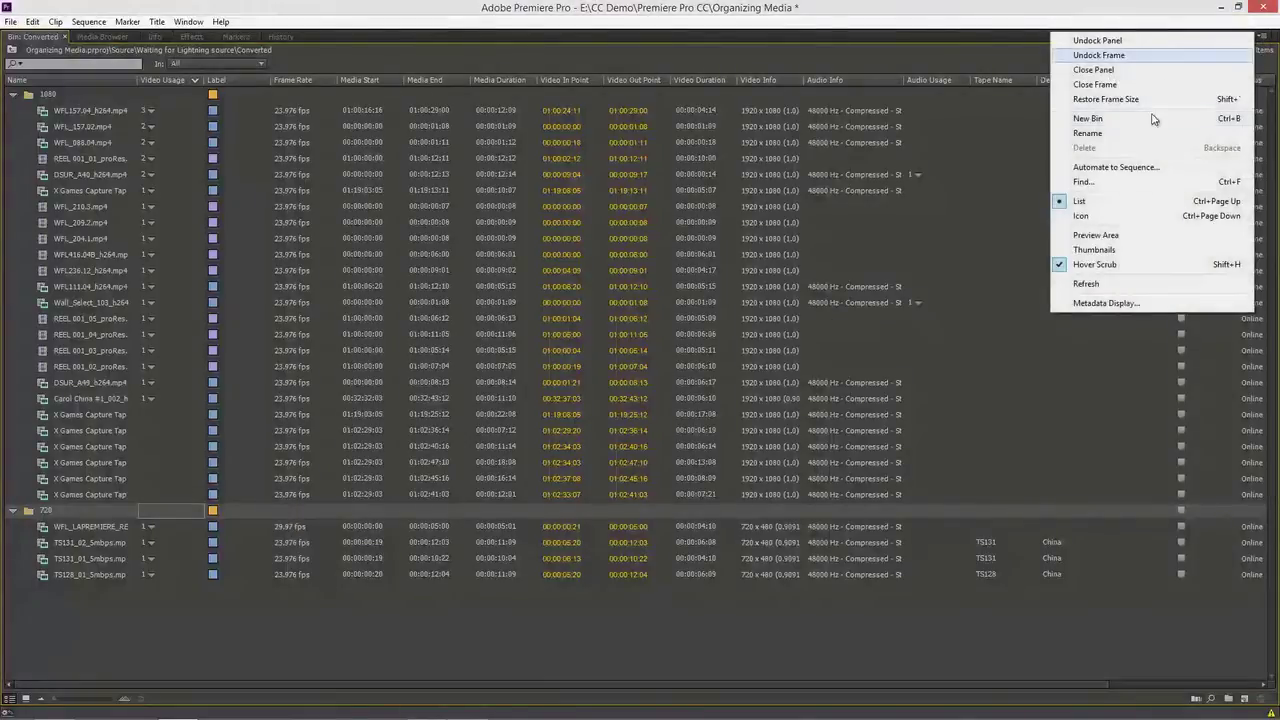
Step: In an enlarged Metadata Display dialog, collapse Project Metadata and expand the Rights Management fields
{"action": "left_click", "coordinate": [1106, 302]}
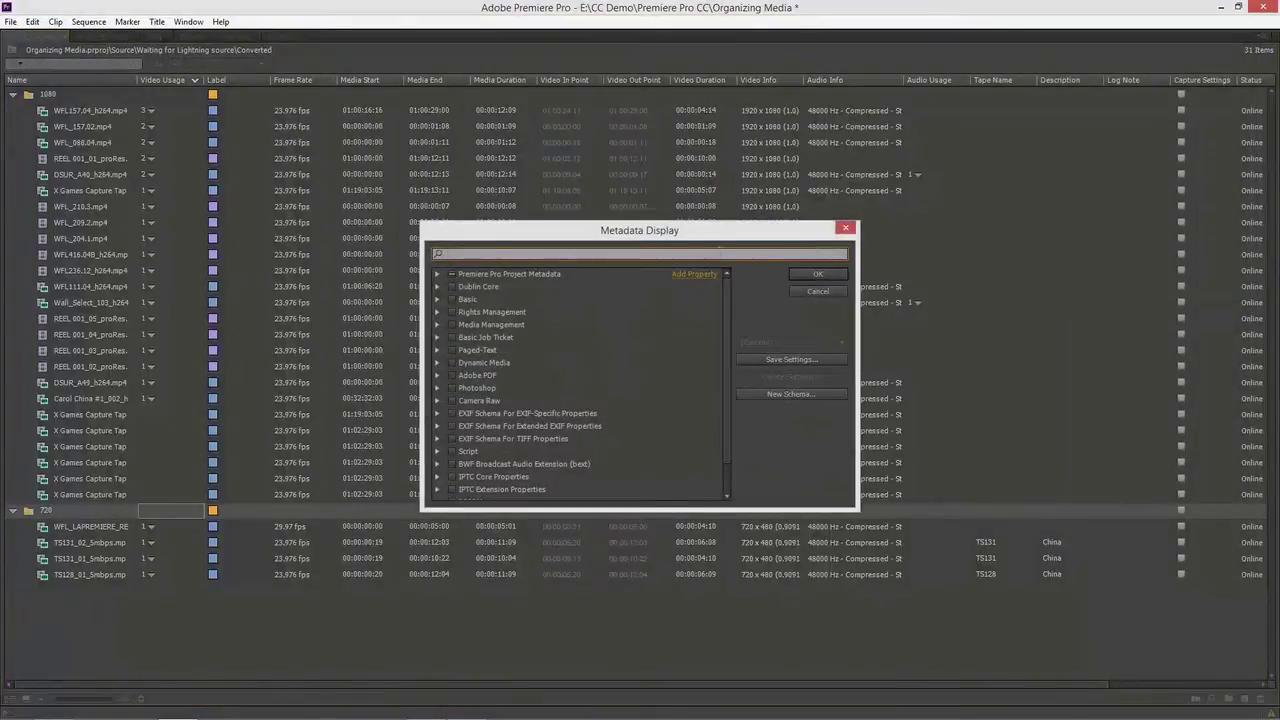
{"action": "double_click", "coordinate": [706, 221]}
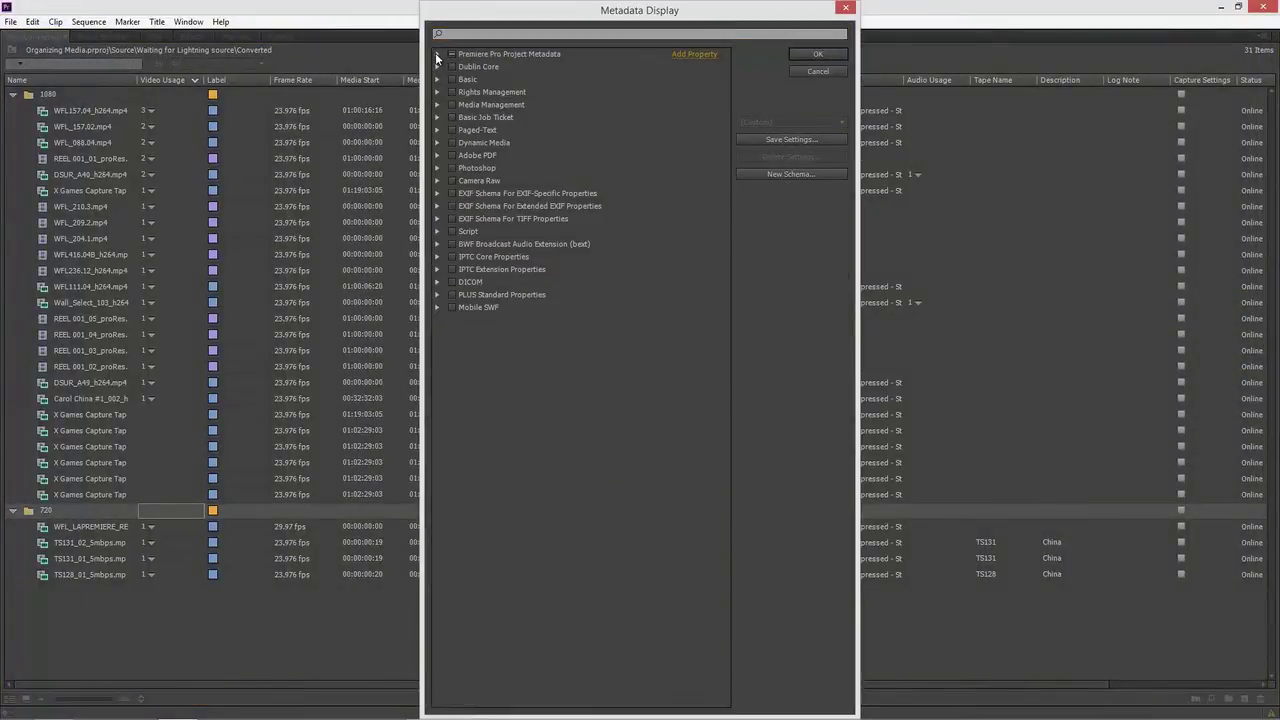
{"action": "left_click", "coordinate": [436, 55]}
{"action": "scroll", "coordinate": [618, 241], "scroll_direction": "down", "scroll_amount": 3}
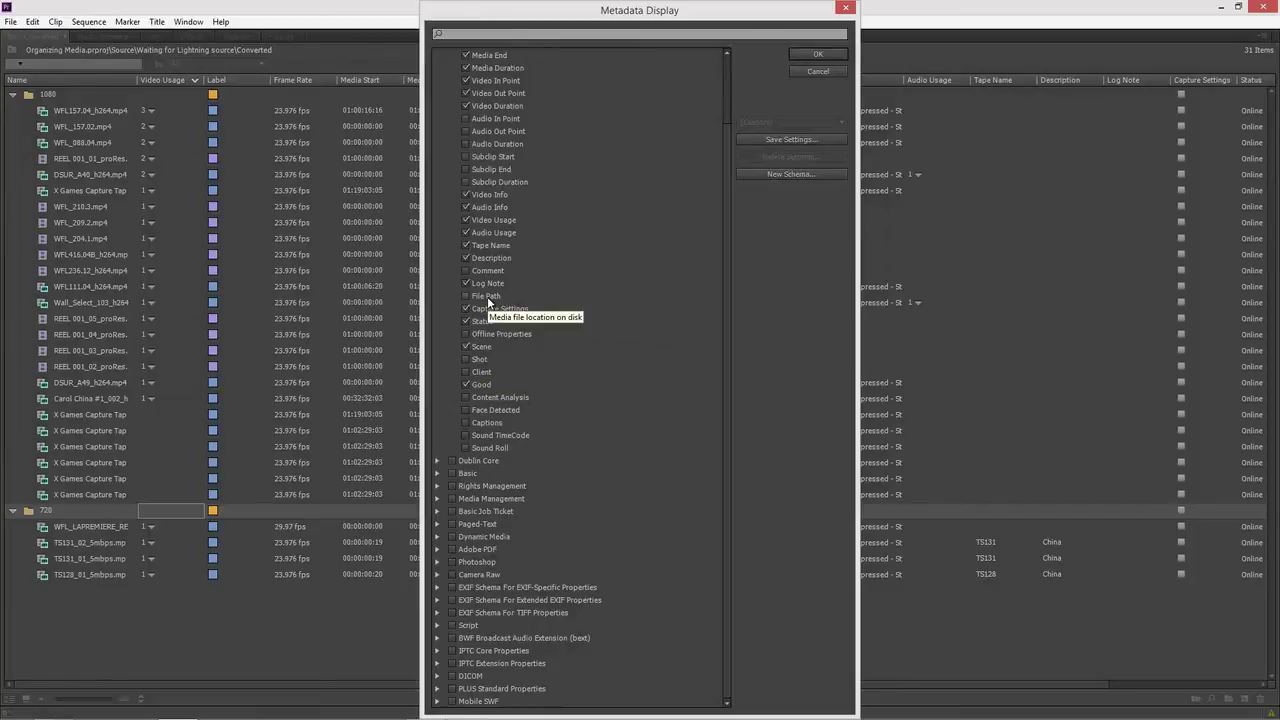
{"action": "scroll", "coordinate": [460, 56], "scroll_direction": "up", "scroll_amount": 2}
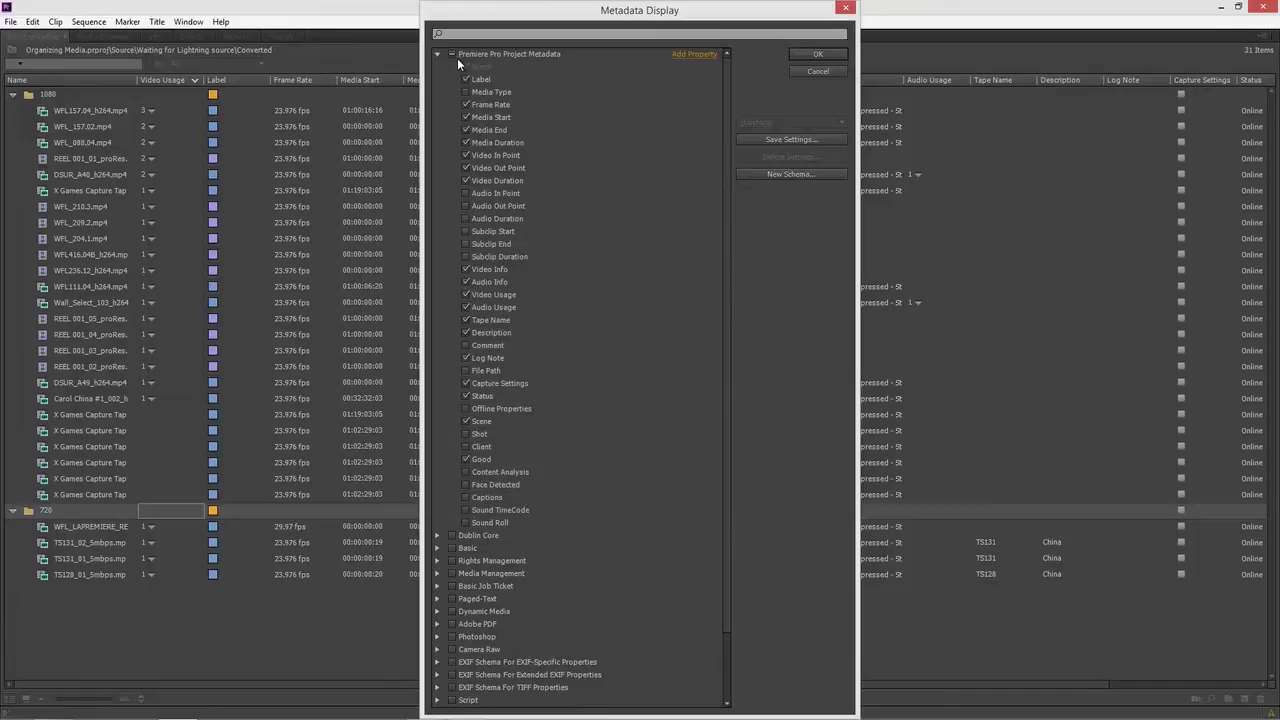
{"action": "left_click", "coordinate": [437, 53]}
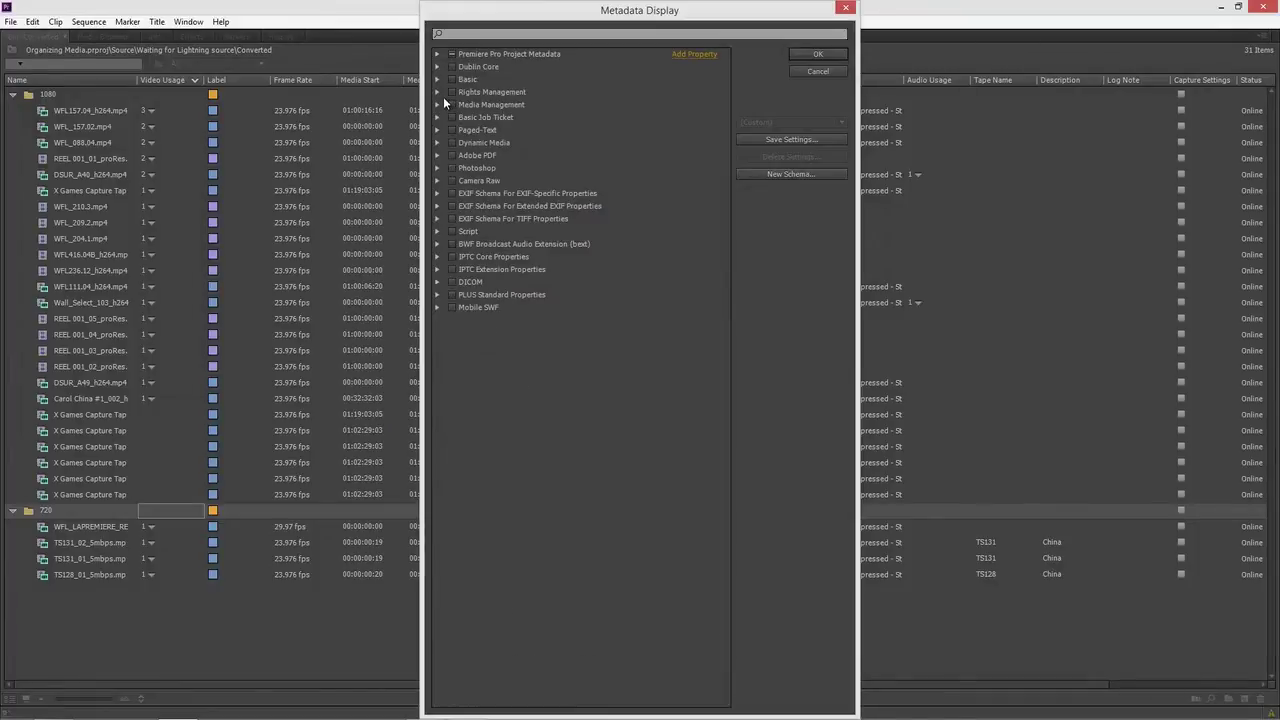
{"action": "left_click", "coordinate": [437, 92]}
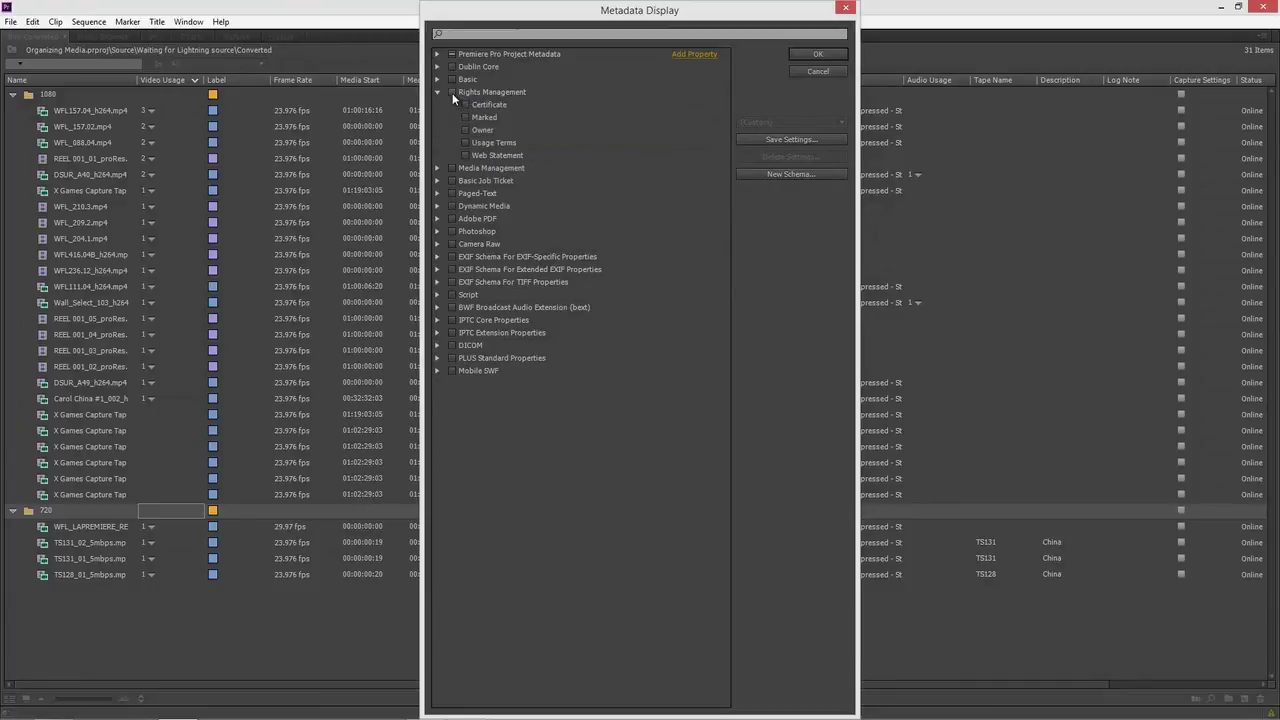
Step: Apply the Rights Management columns and paste the Pond5 license URL into the 1080 bin's Web Statement
{"action": "left_click", "coordinate": [816, 54]}
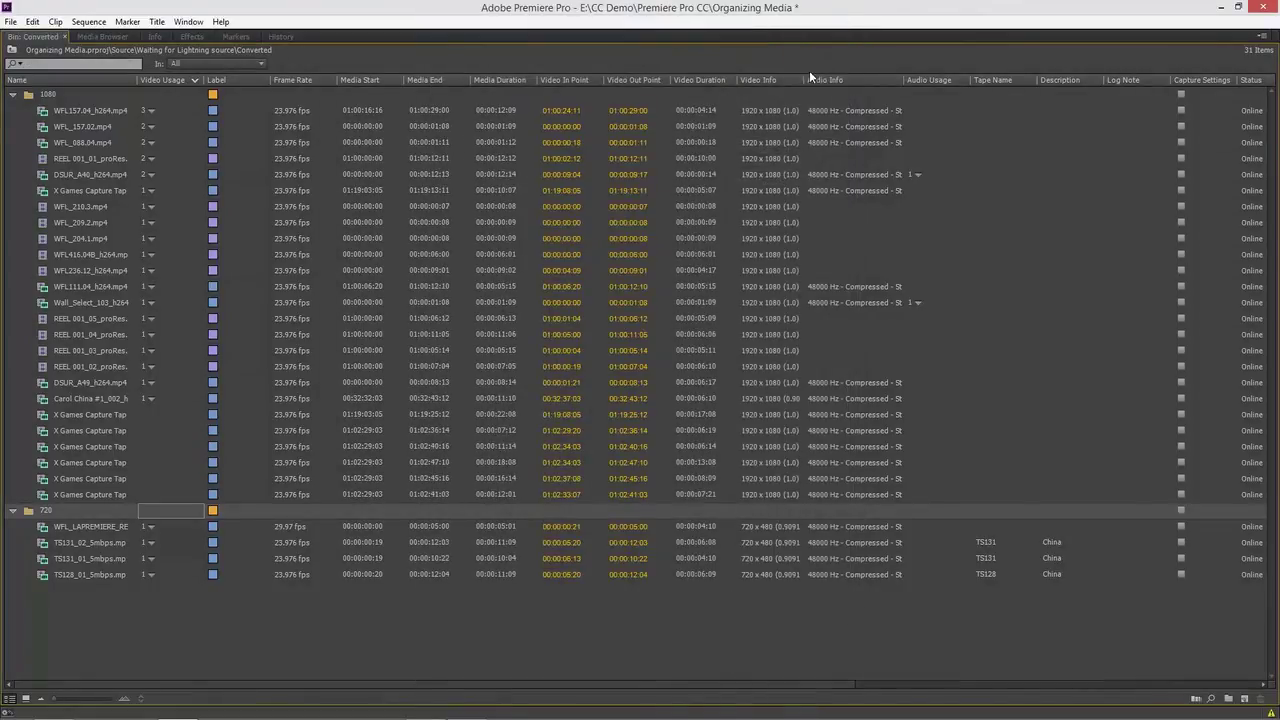
{"action": "left_click_drag", "start_coordinate": [776, 686], "coordinate": [1189, 684]}
{"action": "left_click", "coordinate": [1187, 682]}
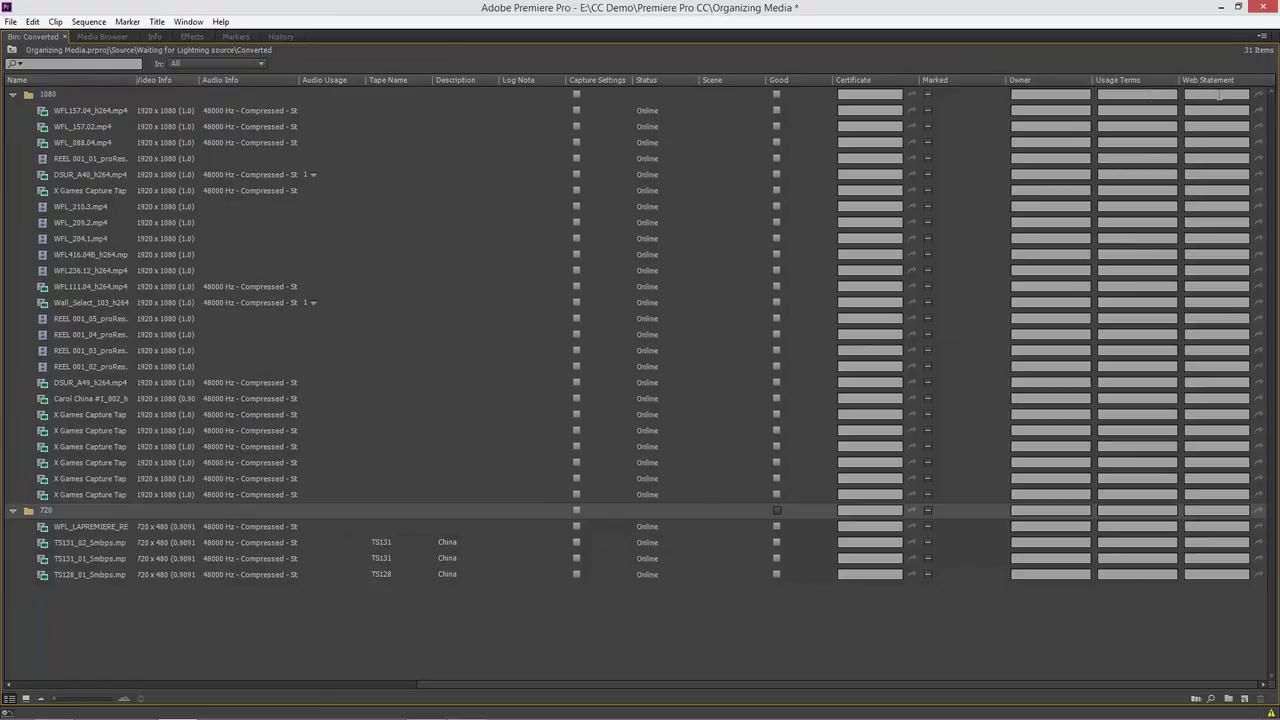
{"action": "left_click", "coordinate": [1218, 95]}
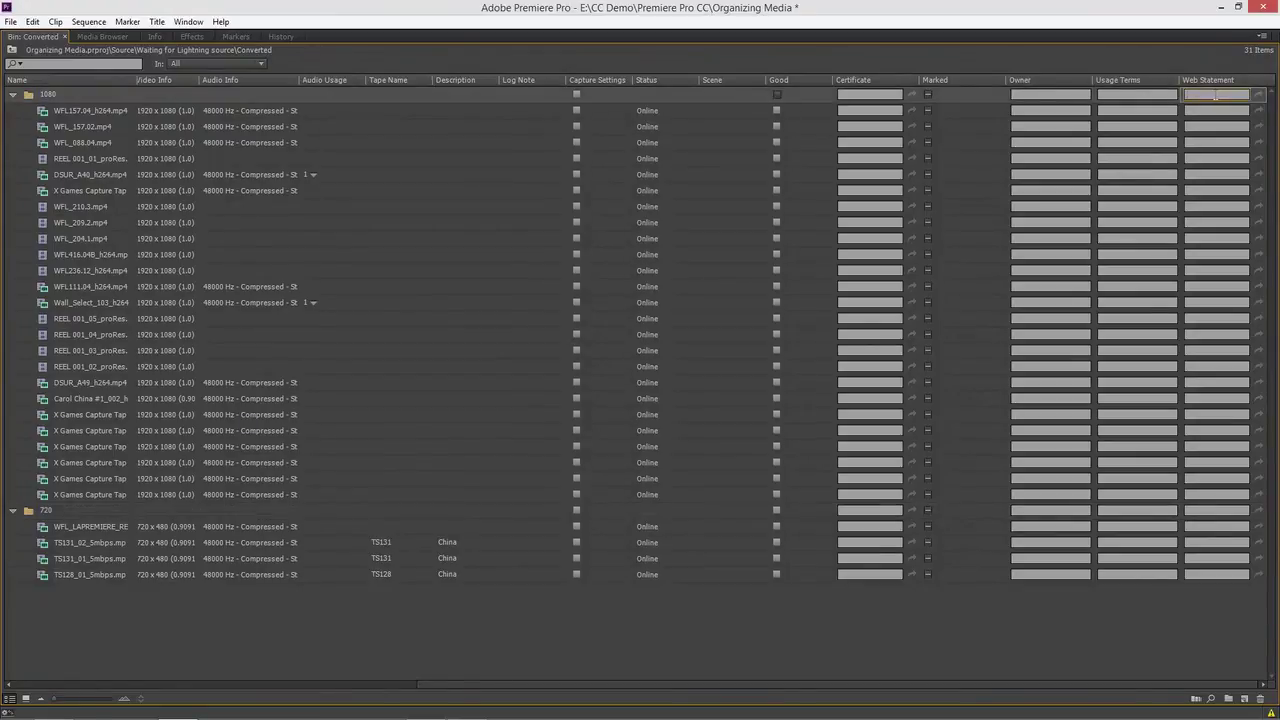
{"action": "key", "text": "ctrl+v"}
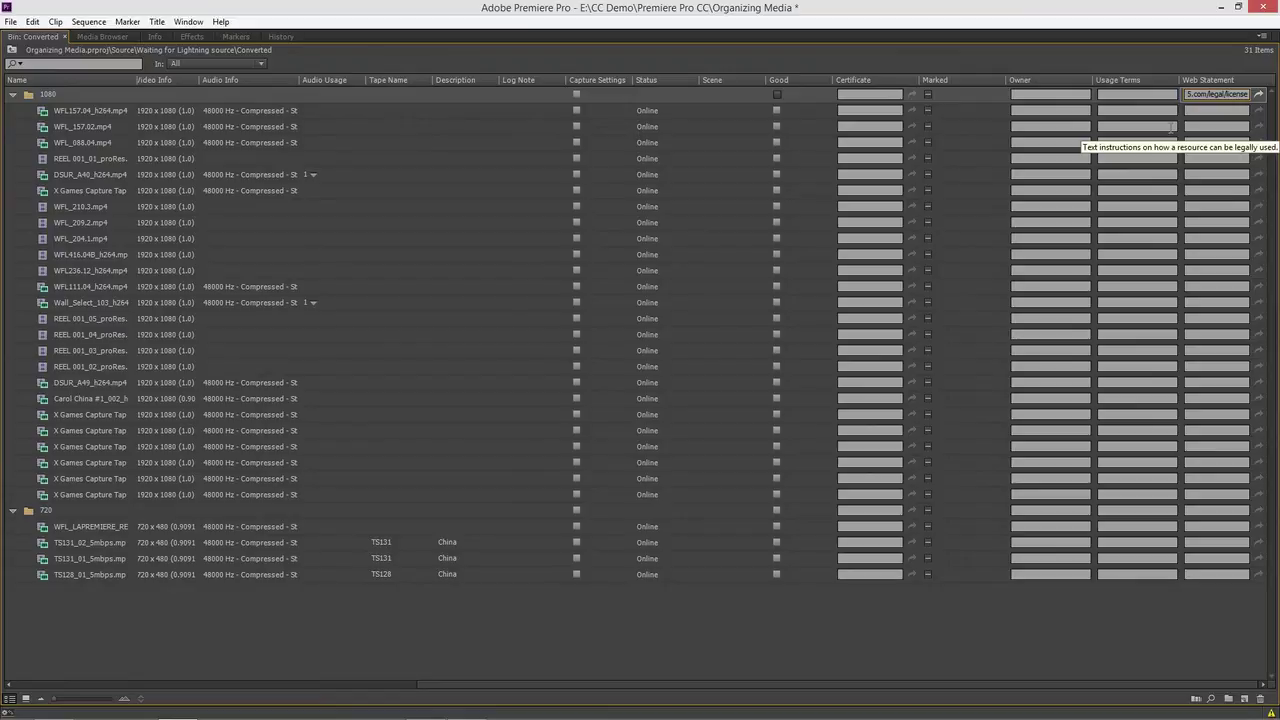
{"action": "key", "text": "Return"}
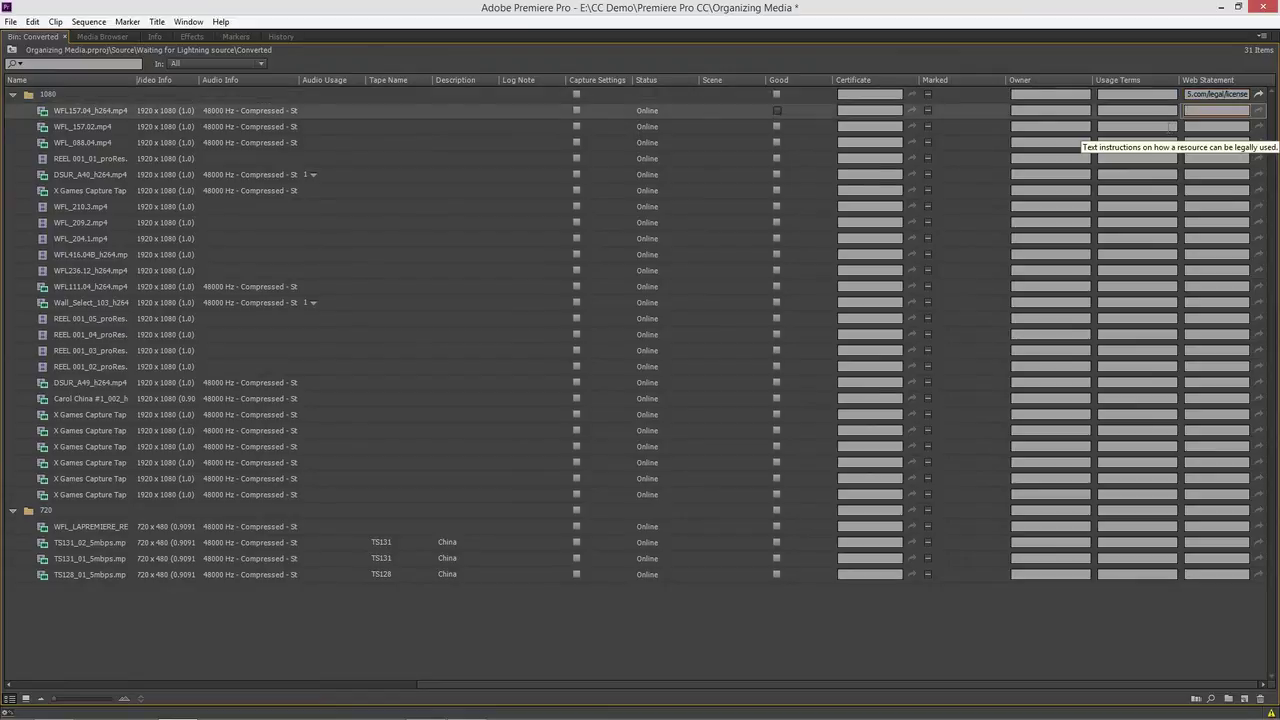
{"action": "left_click", "coordinate": [1259, 94]}
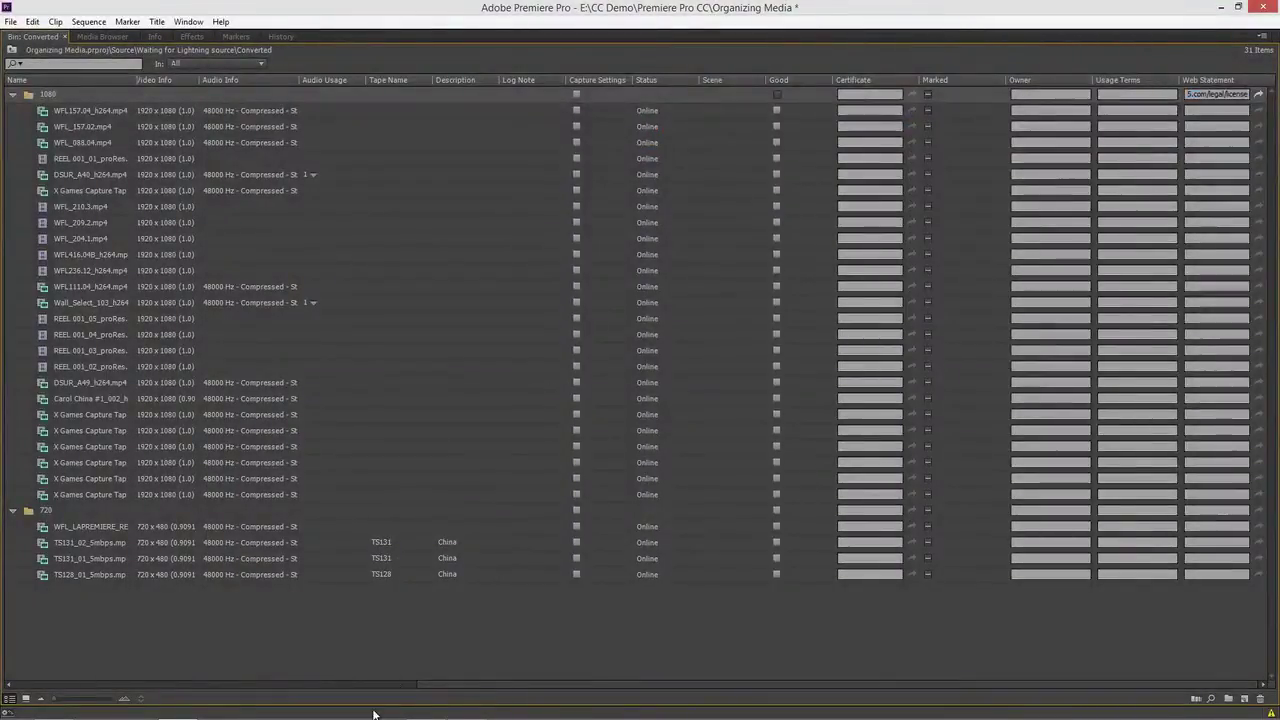
{"action": "left_click_drag", "start_coordinate": [420, 682], "coordinate": [40, 686]}
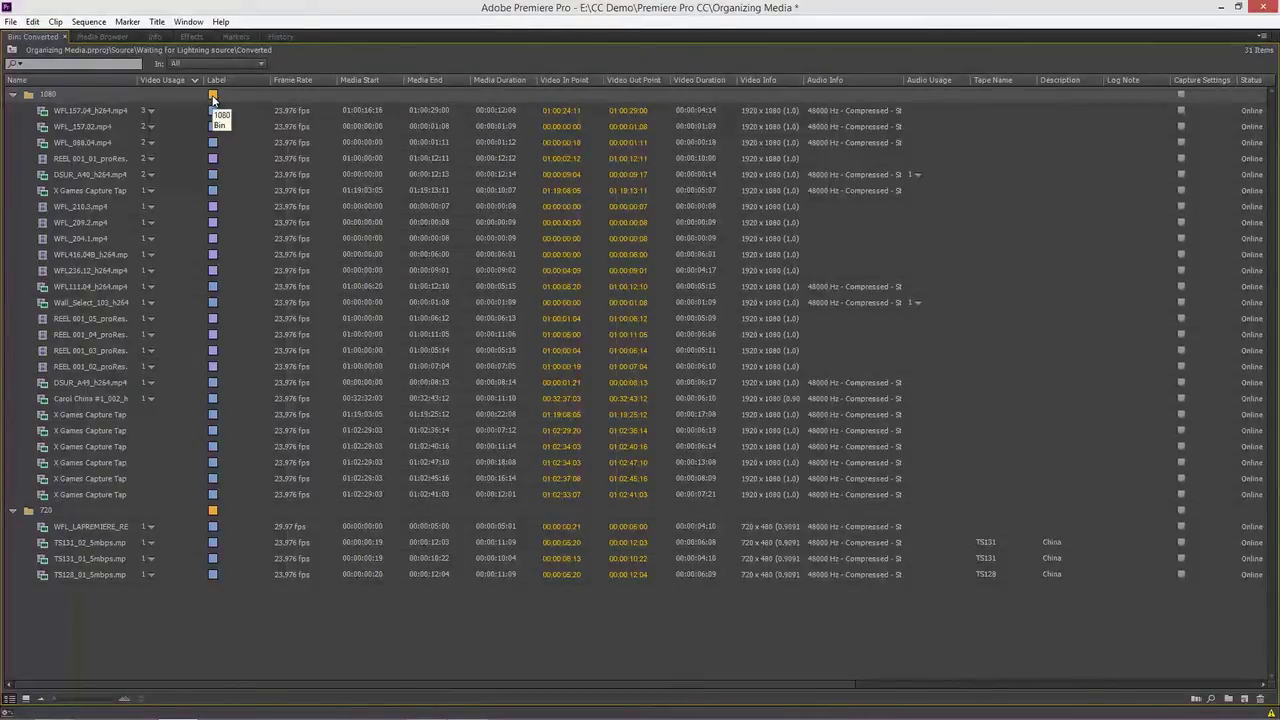
{"action": "left_click", "coordinate": [32, 22]}
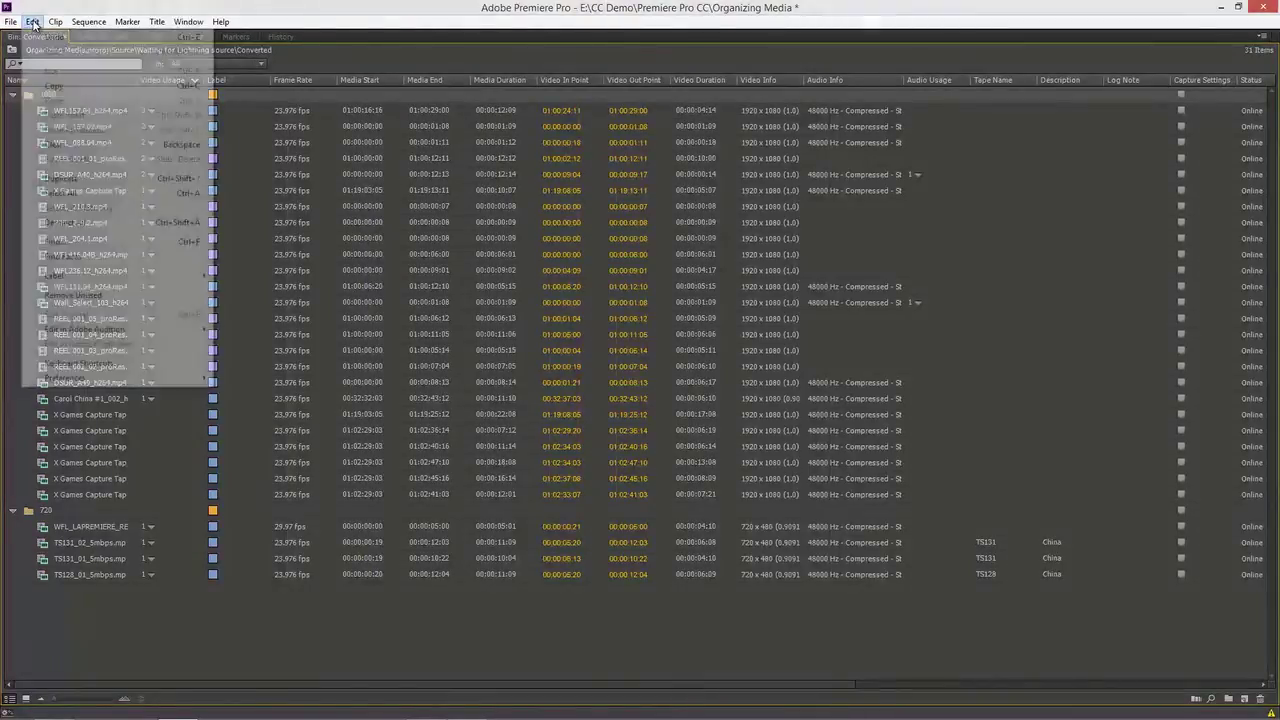
{"action": "mouse_move", "coordinate": [127, 381]}
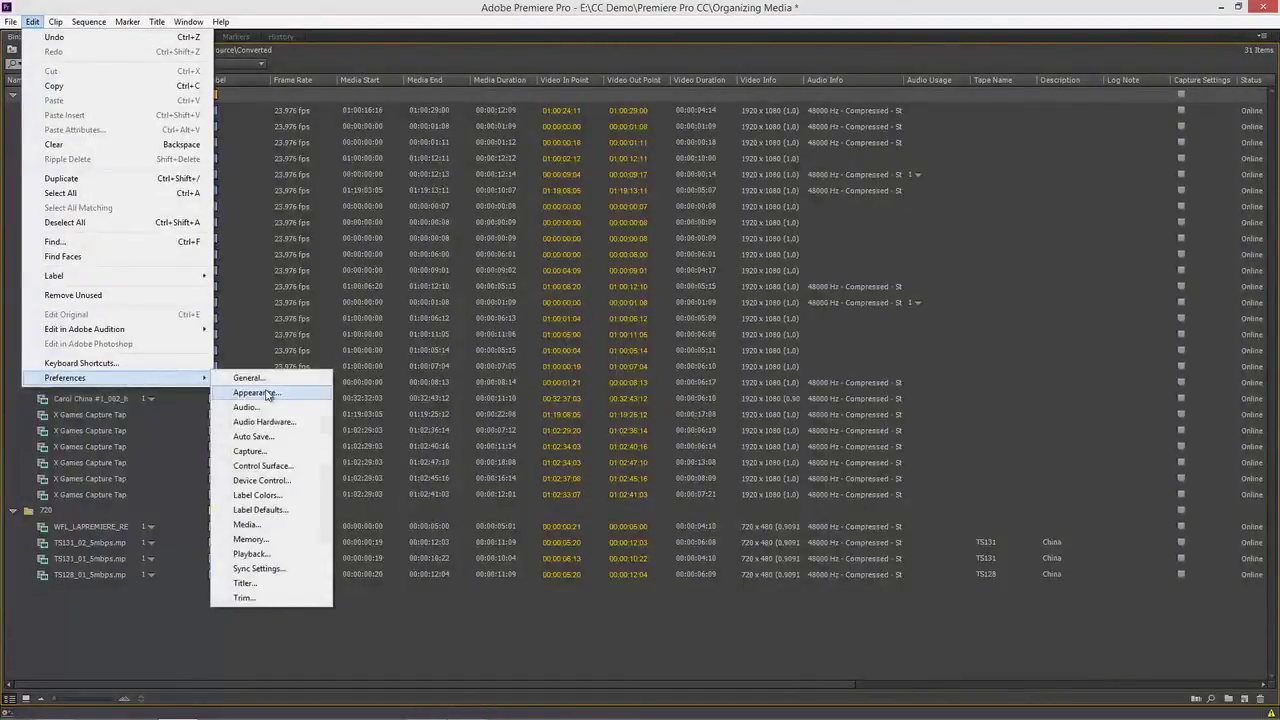
{"action": "left_click", "coordinate": [293, 495]}
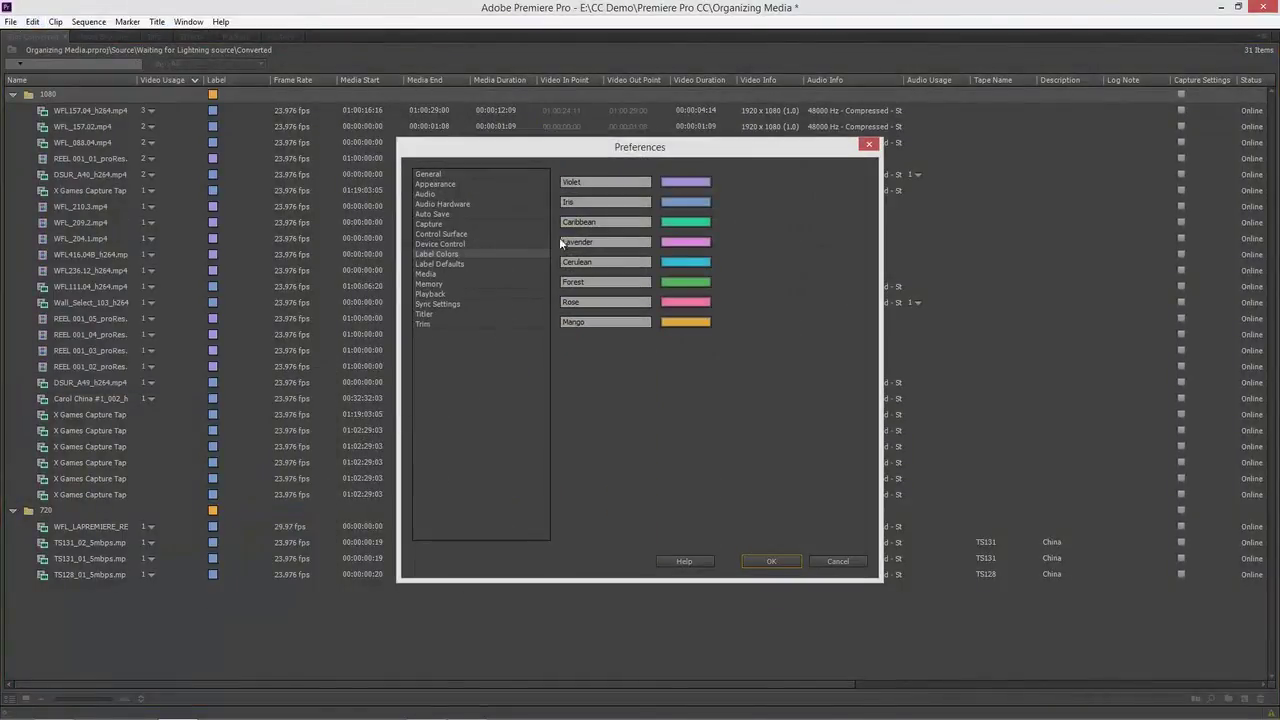
{"action": "left_click", "coordinate": [684, 182]}
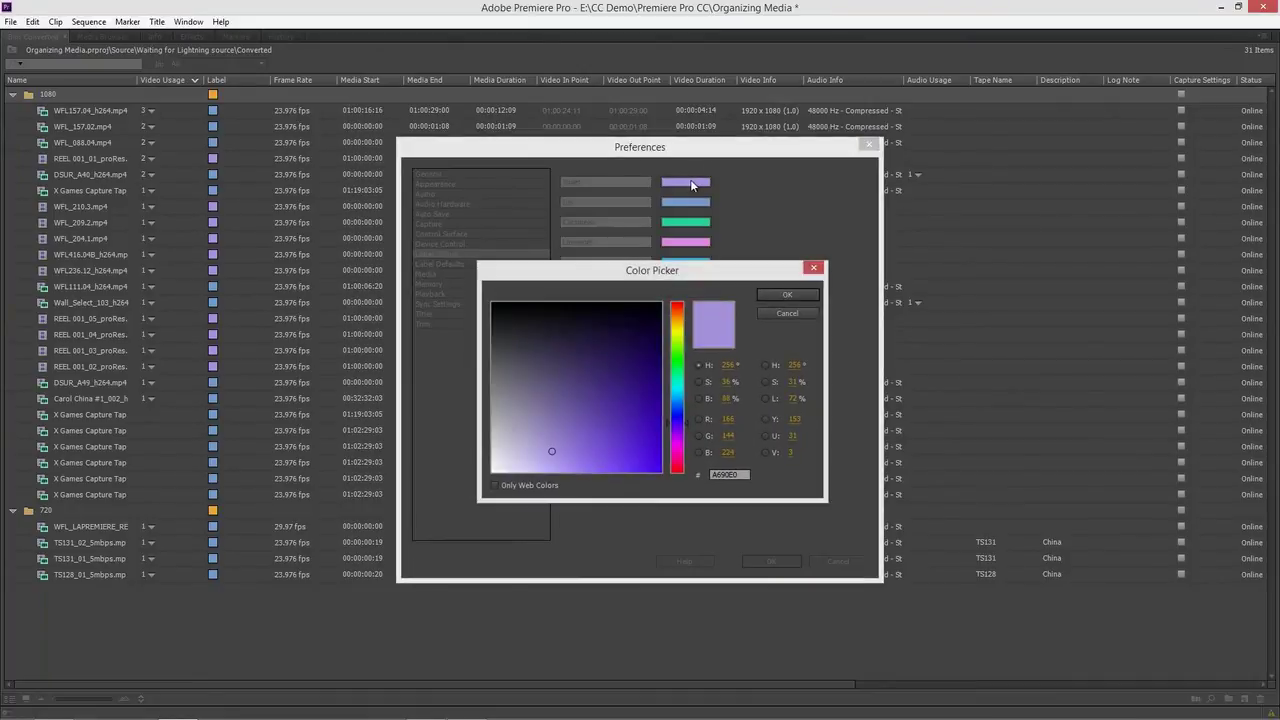
{"action": "left_click", "coordinate": [788, 314]}
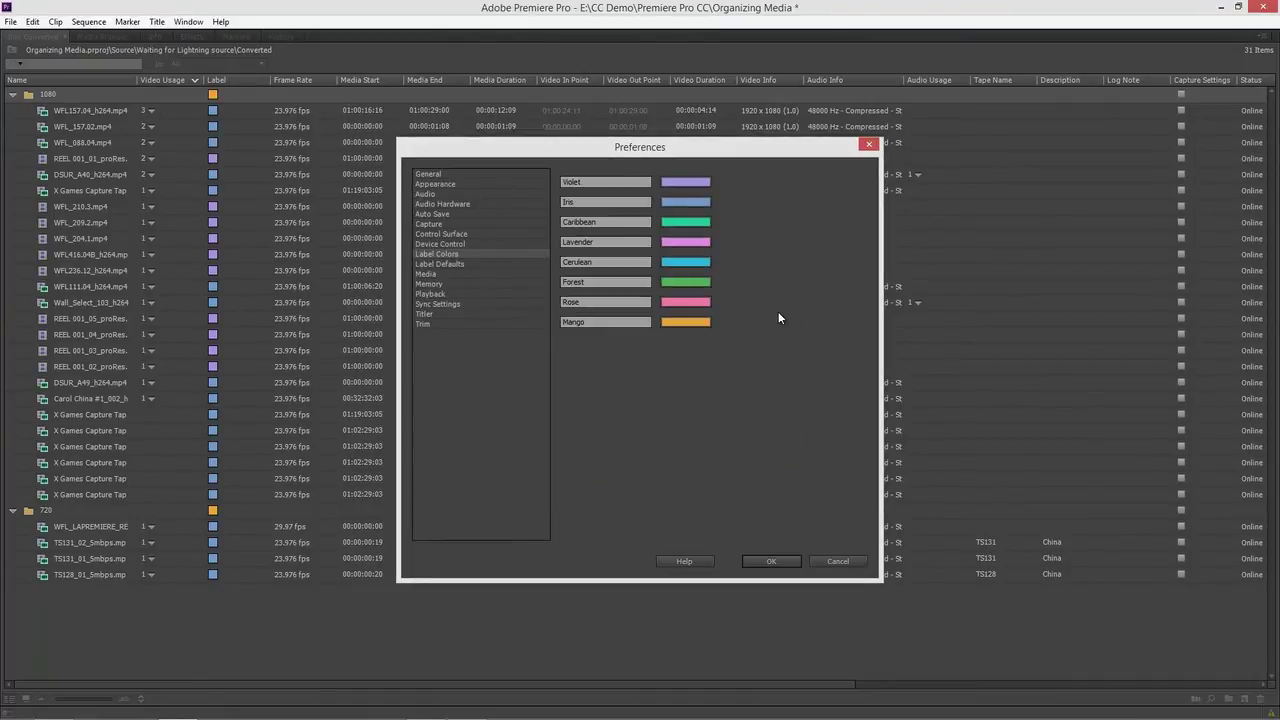
{"action": "left_click", "coordinate": [484, 264]}
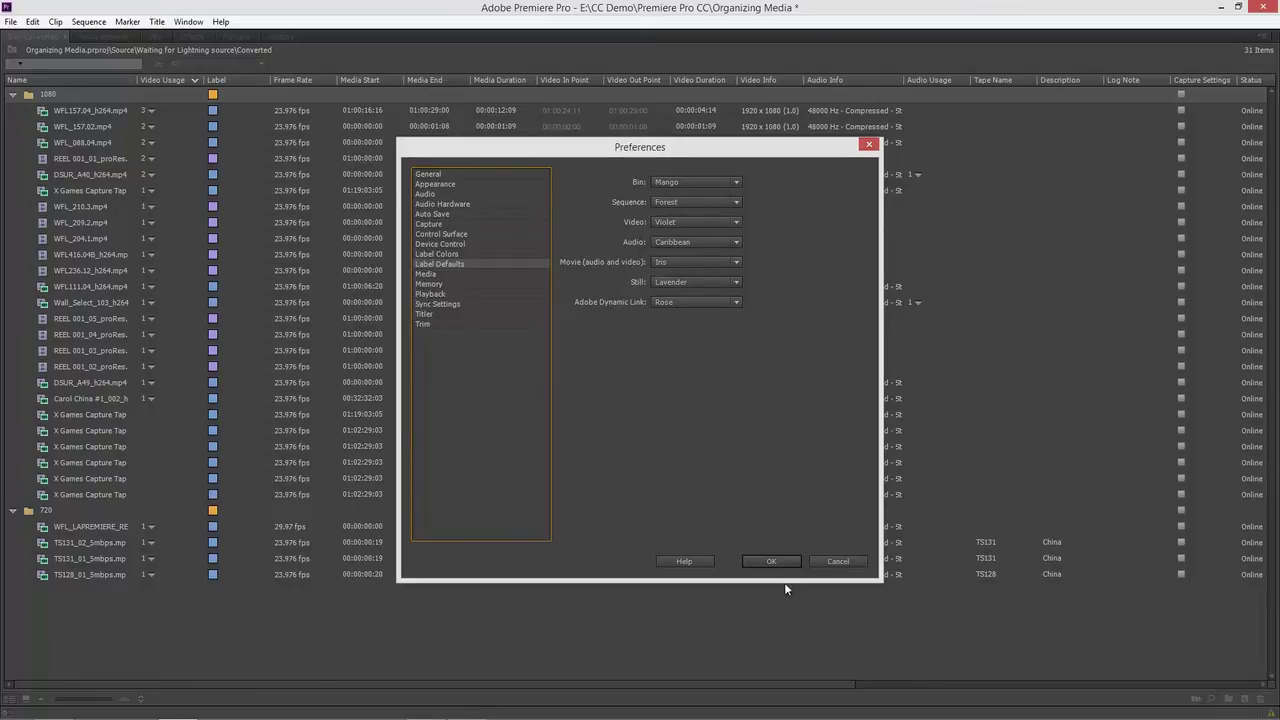
Step: Cancel Preferences and use Label > Select Label Group on the 1080 bin
{"action": "left_click", "coordinate": [846, 561]}
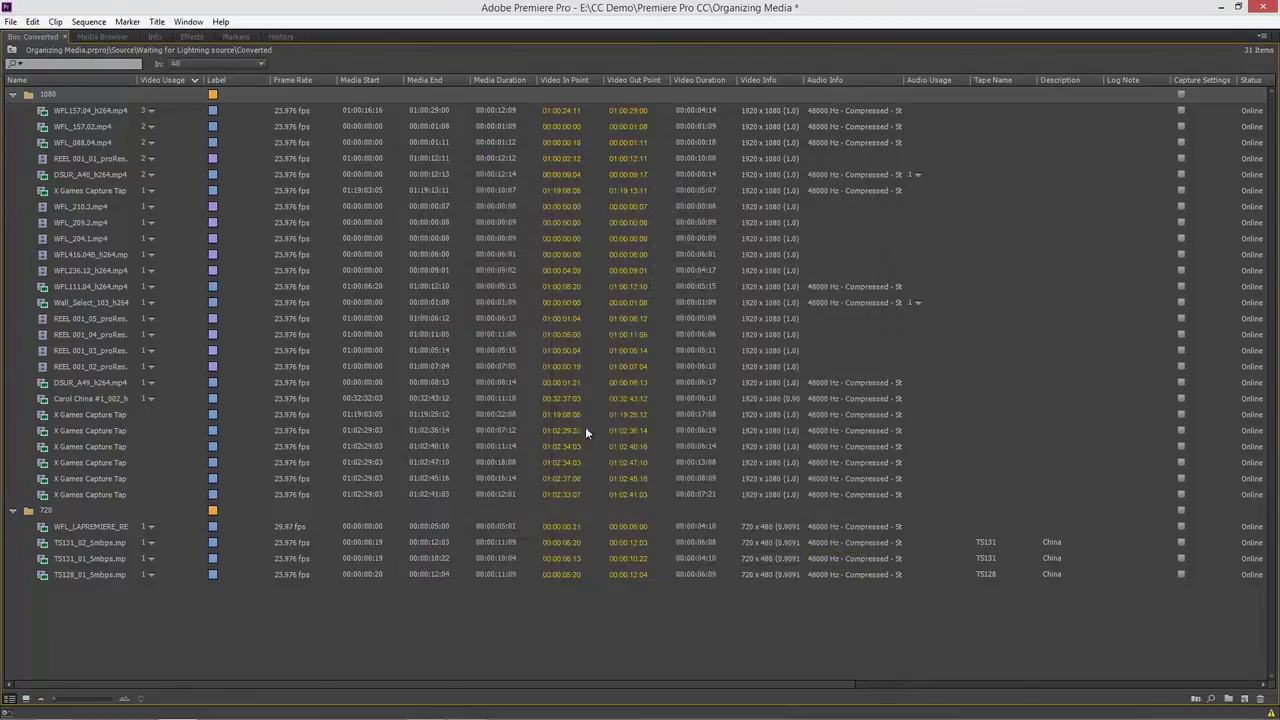
{"action": "right_click", "coordinate": [211, 96]}
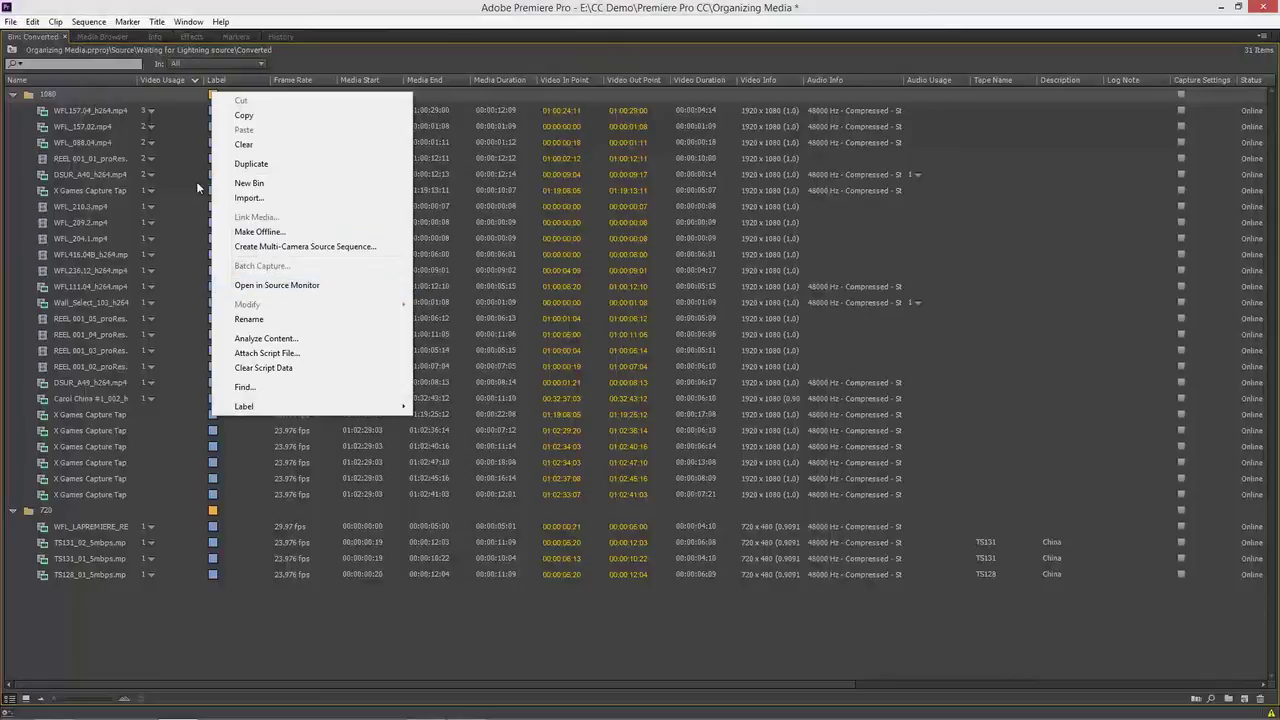
{"action": "mouse_move", "coordinate": [284, 407]}
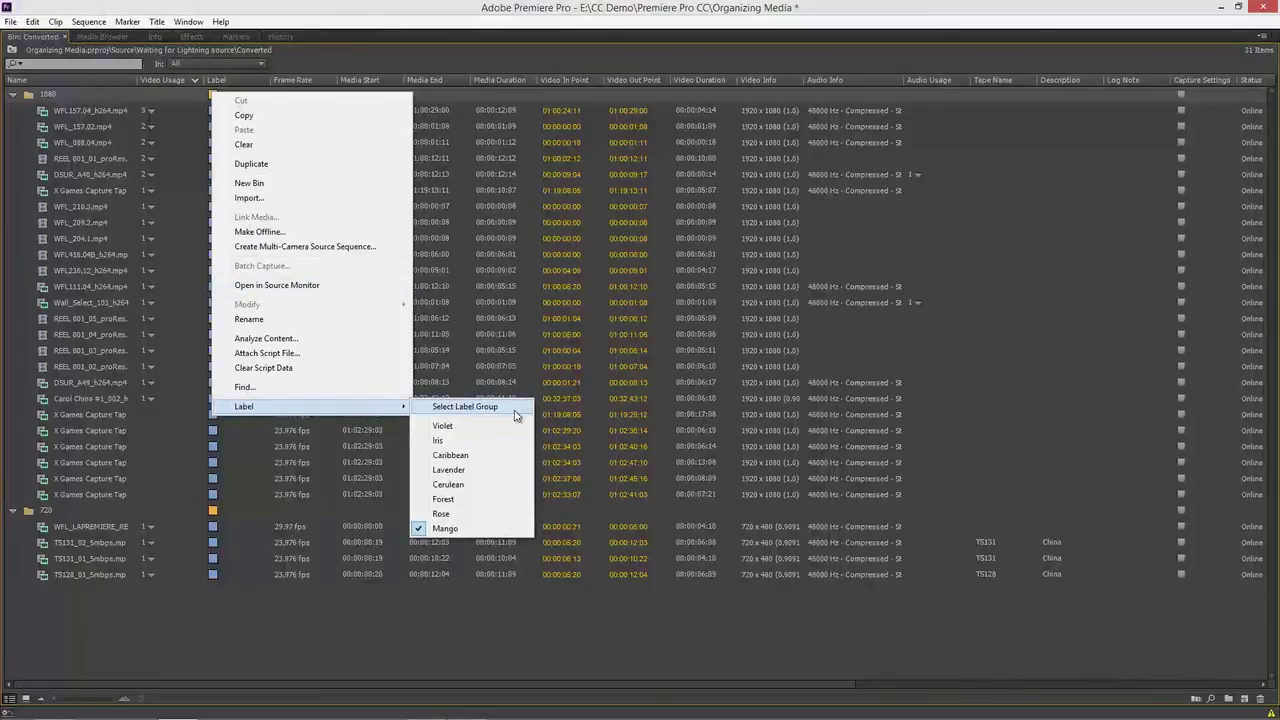
{"action": "left_click", "coordinate": [465, 407]}
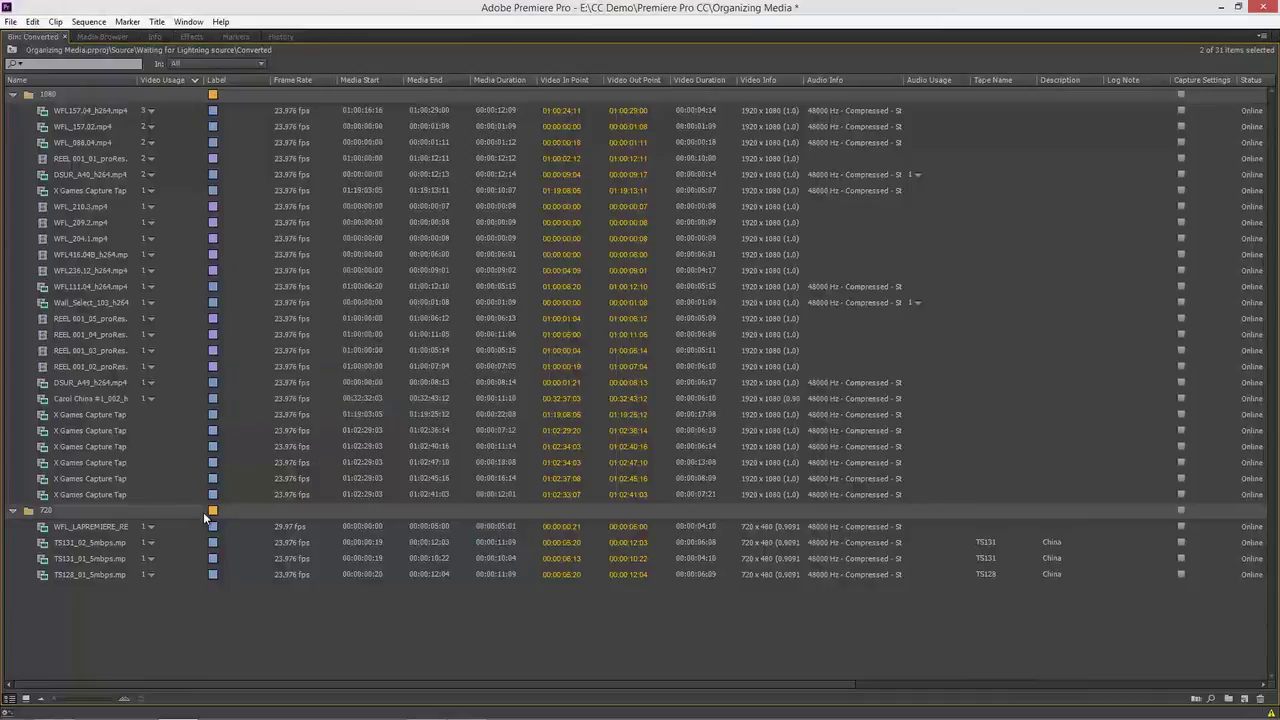